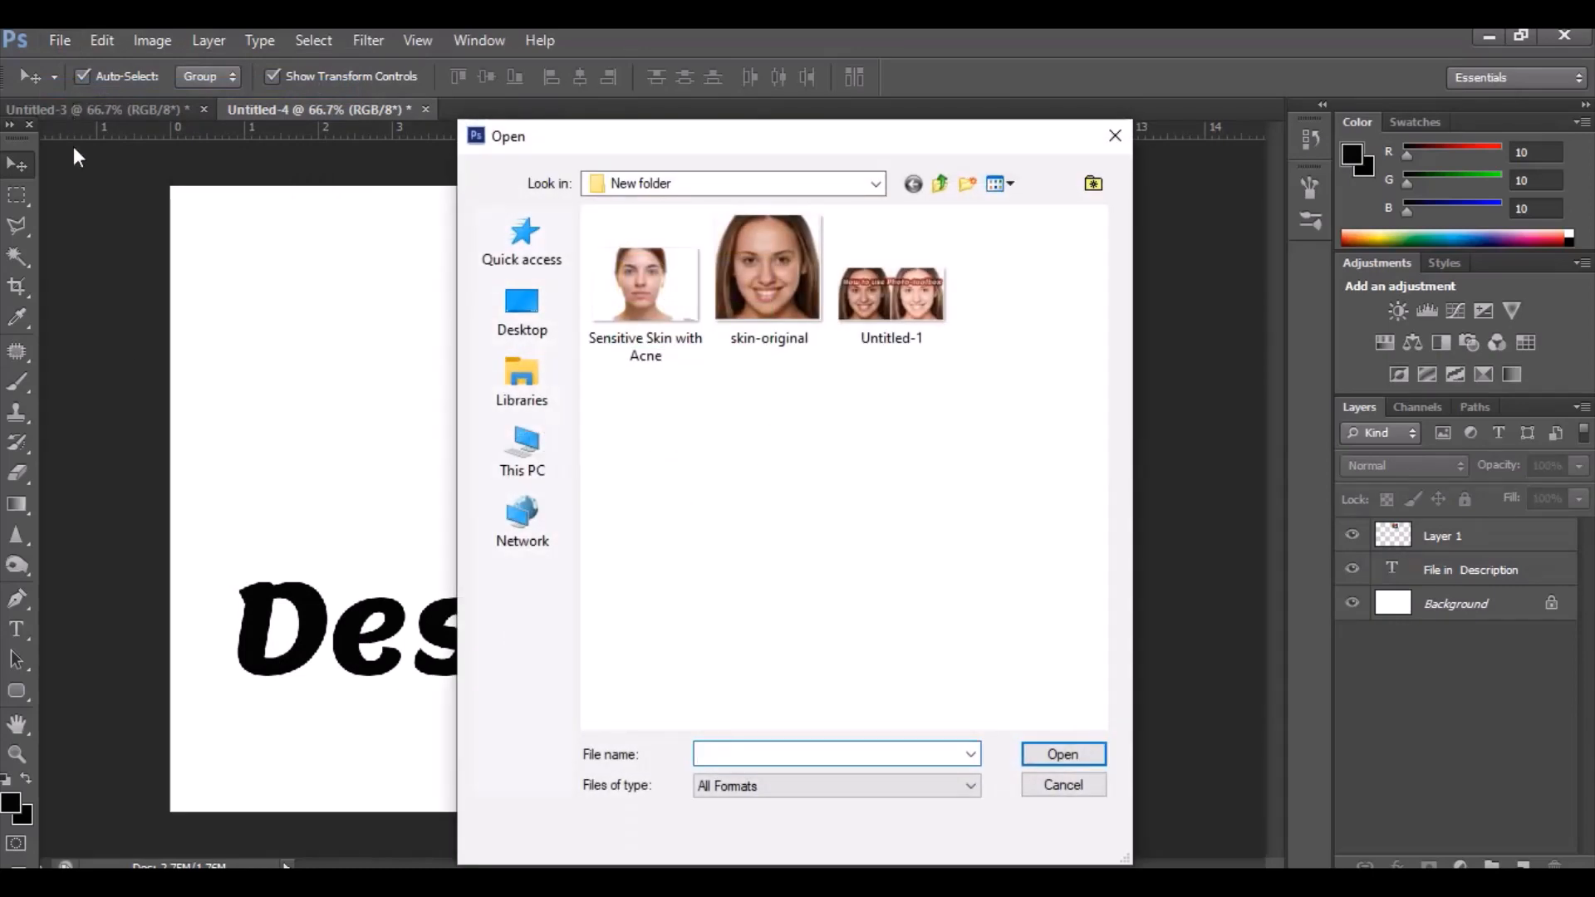
Open the skin-original photo through Camera Raw with Exposure set to +0.70 and Highlights set to +12
{"action": "left_click", "coordinate": [783, 269]}
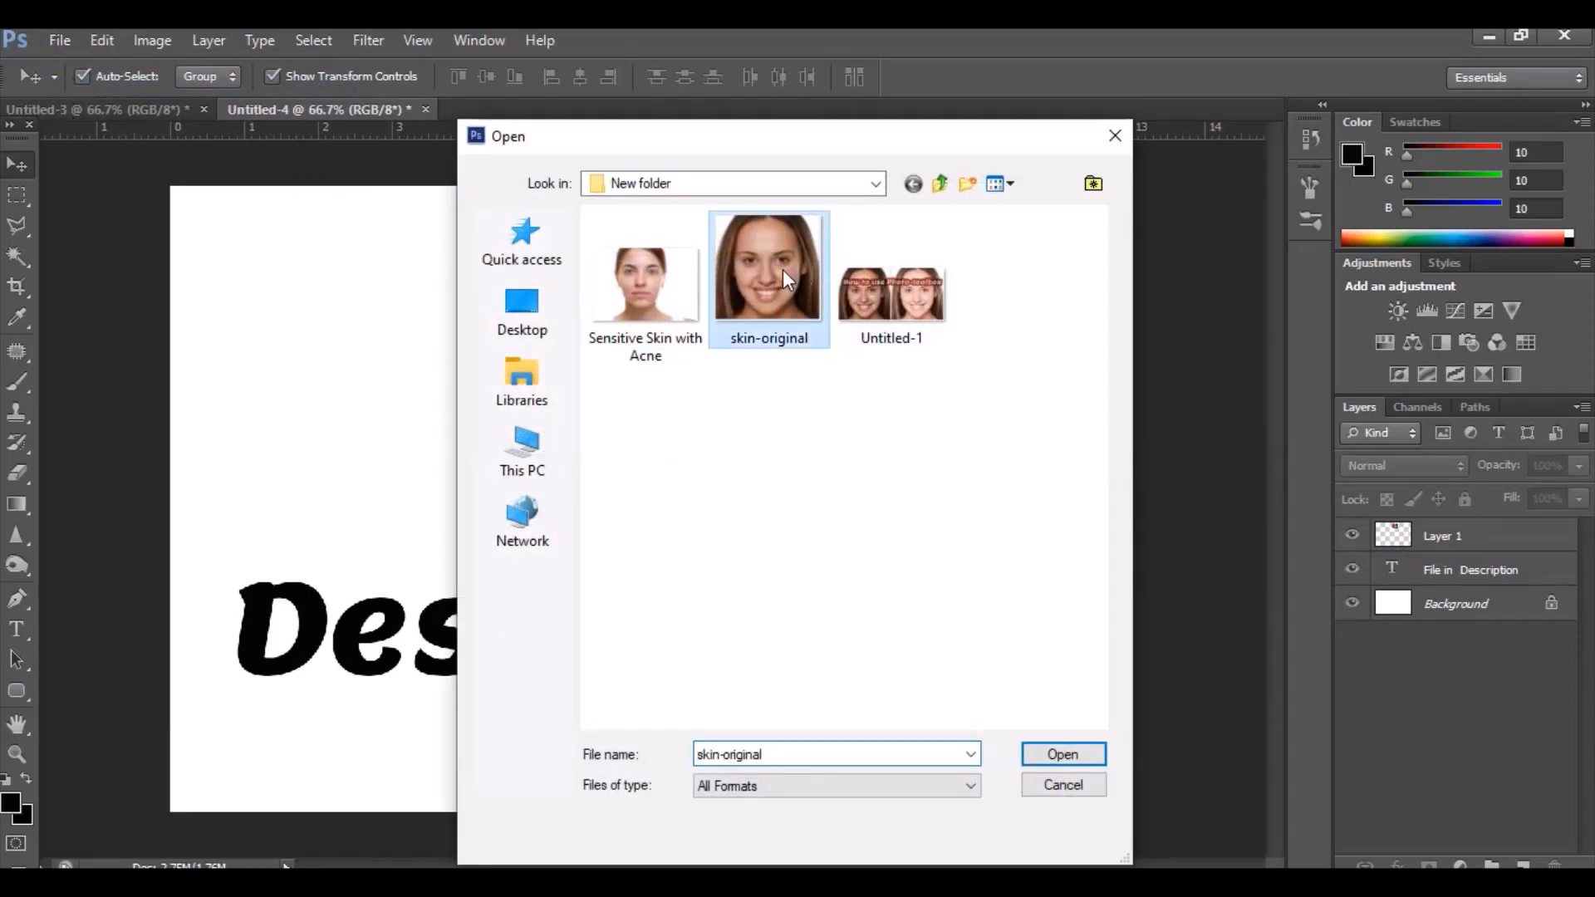
{"action": "double_click", "coordinate": [783, 269]}
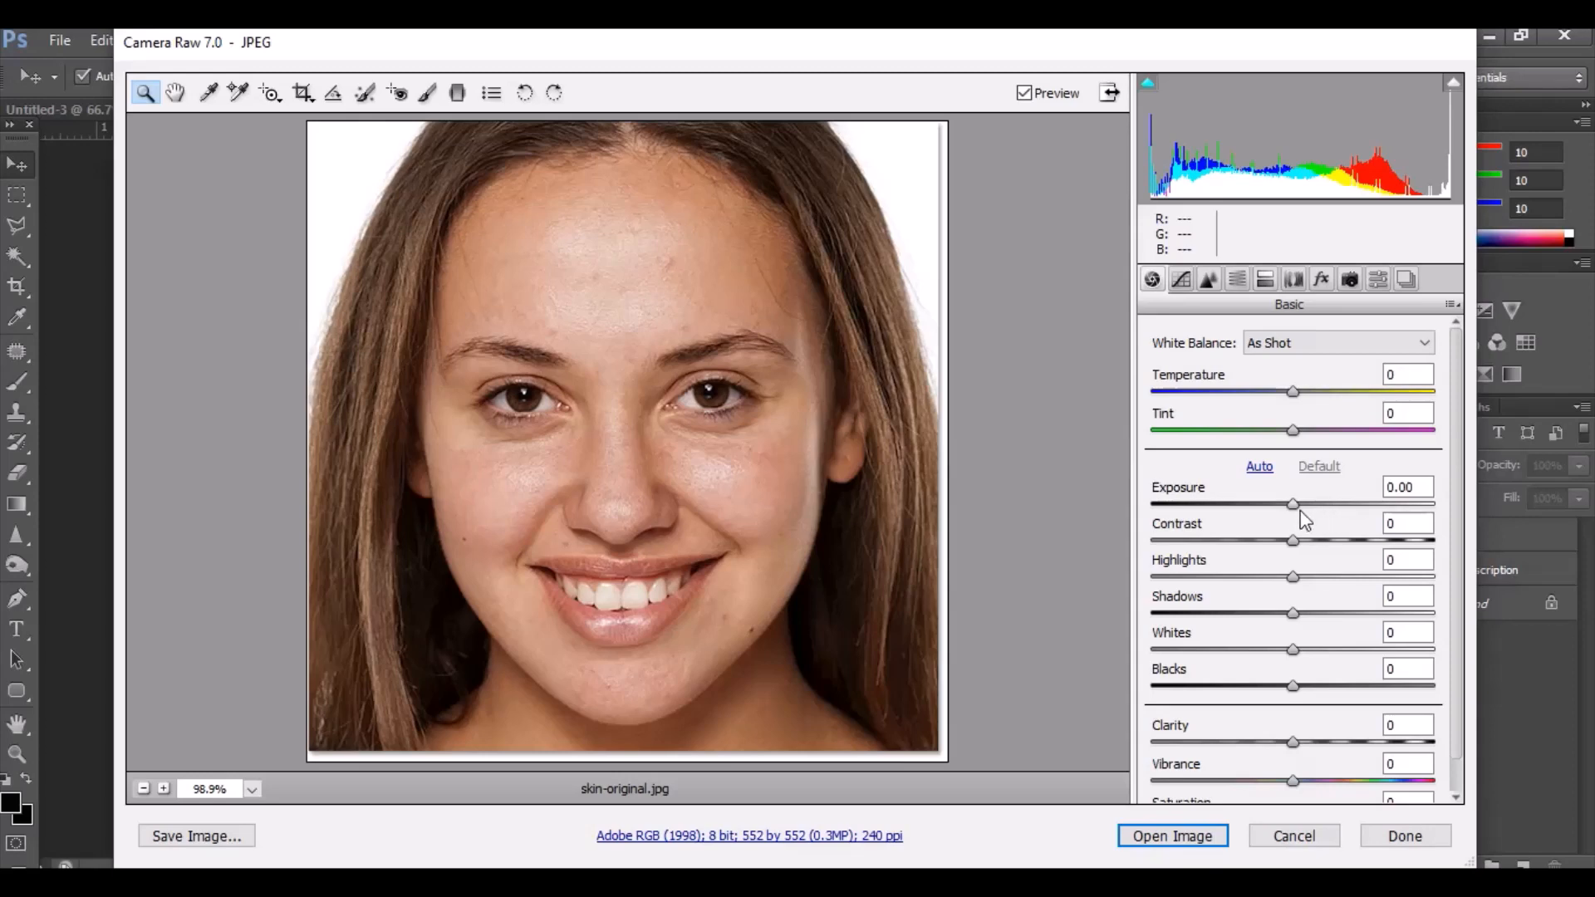
{"action": "mouse_move", "coordinate": [1294, 509]}
{"action": "left_mouse_down"}
{"action": "mouse_move", "coordinate": [1312, 515]}
{"action": "mouse_move", "coordinate": [1293, 552]}
{"action": "mouse_move", "coordinate": [1317, 504]}
{"action": "left_mouse_up"}
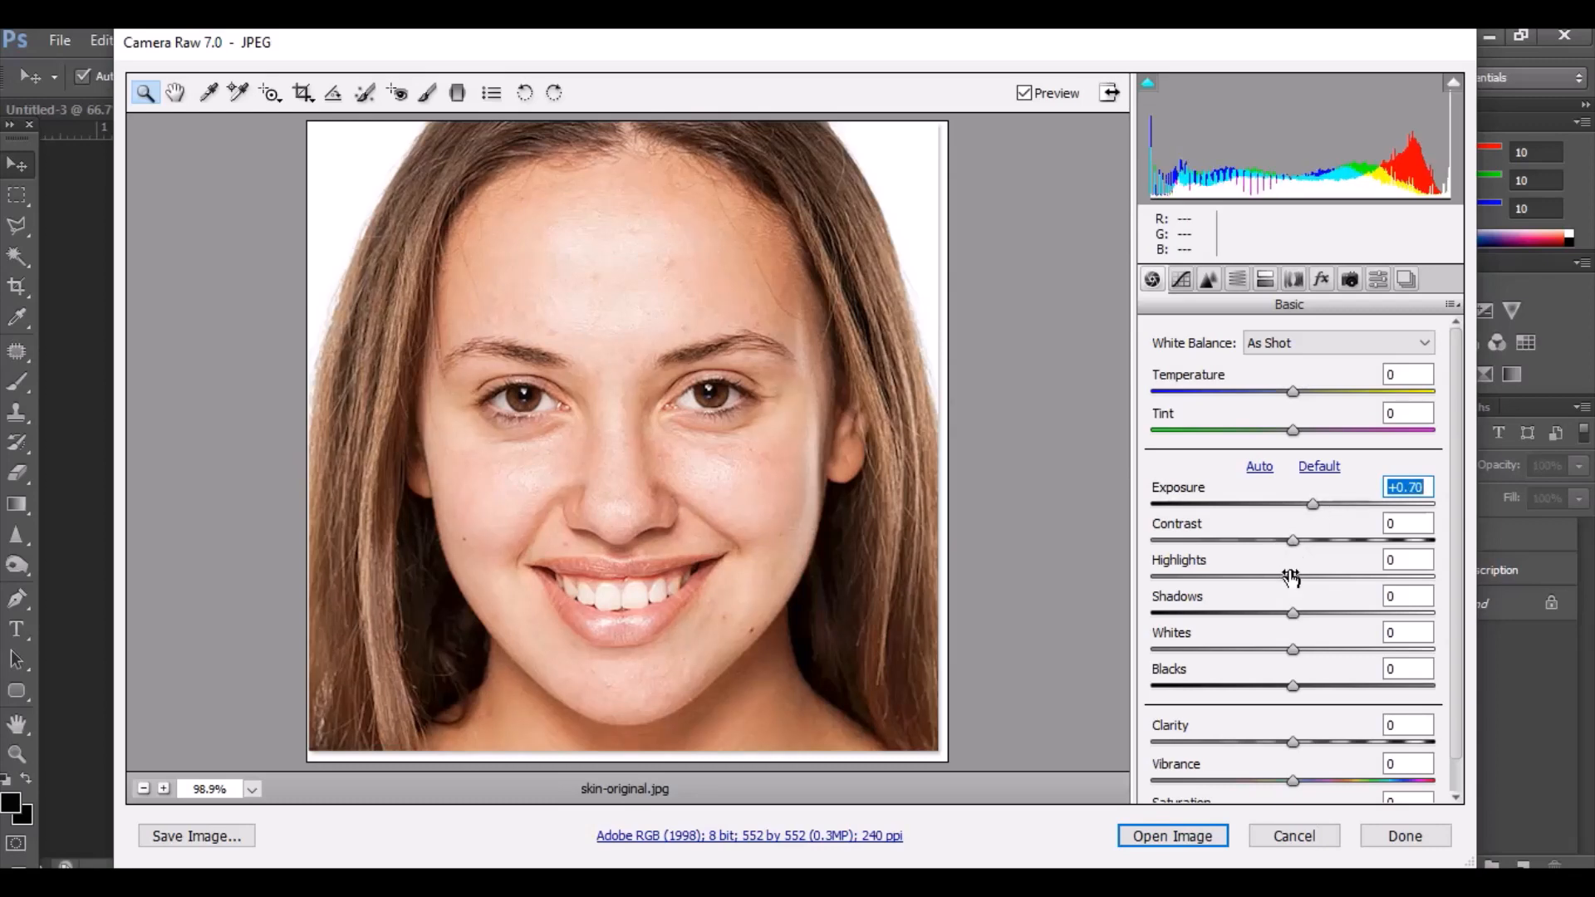
{"action": "left_click_drag", "start_coordinate": [1291, 577], "coordinate": [1313, 586]}
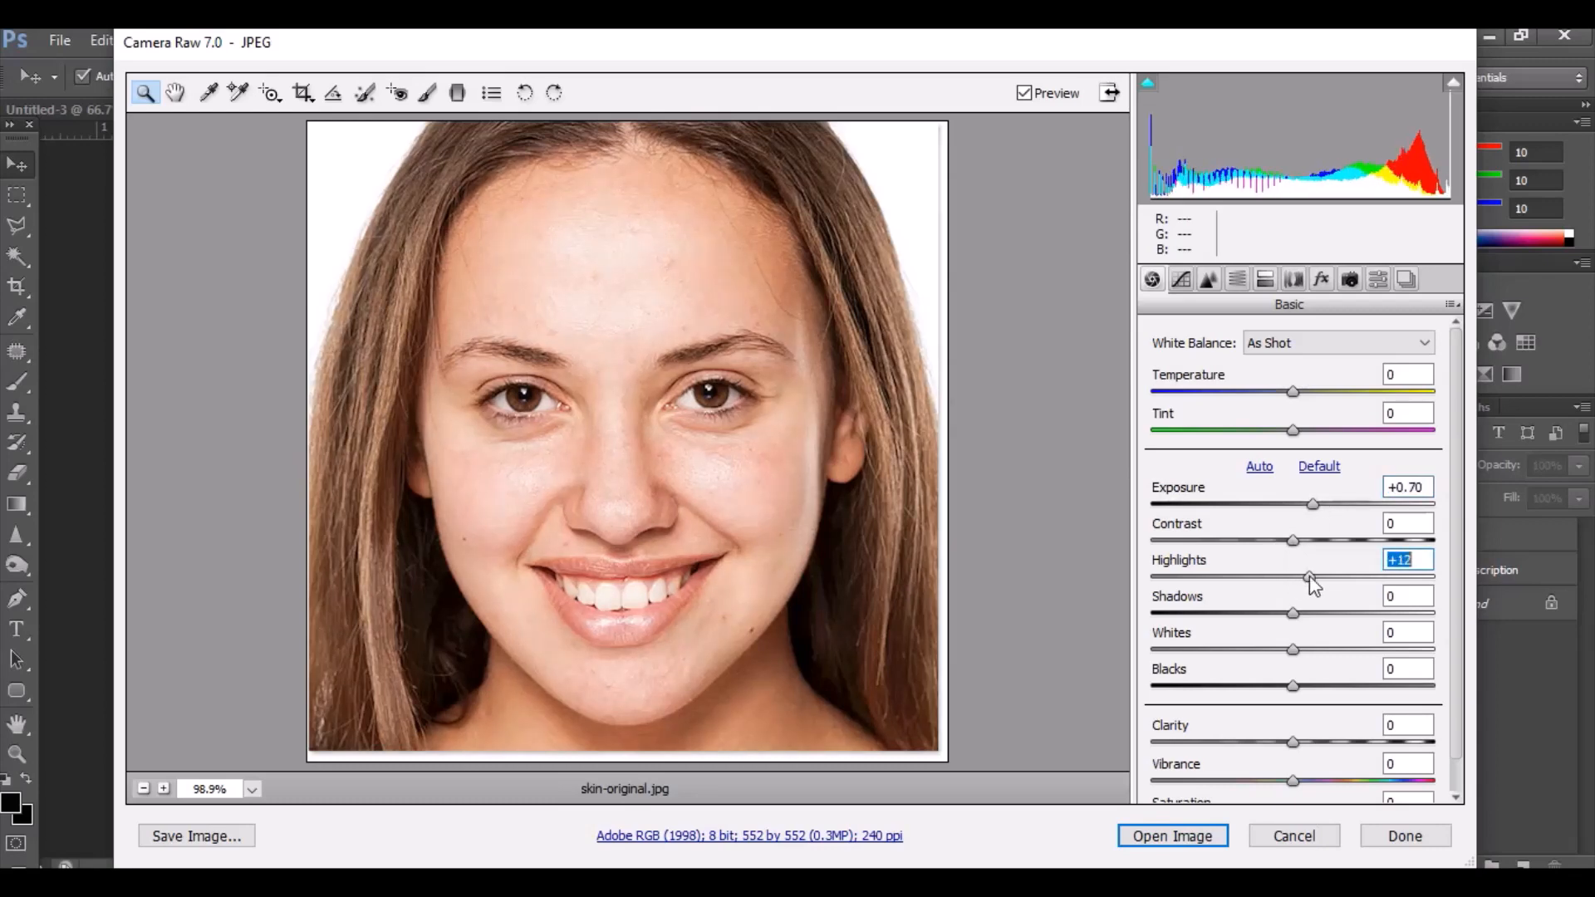
{"action": "left_click", "coordinate": [1172, 836]}
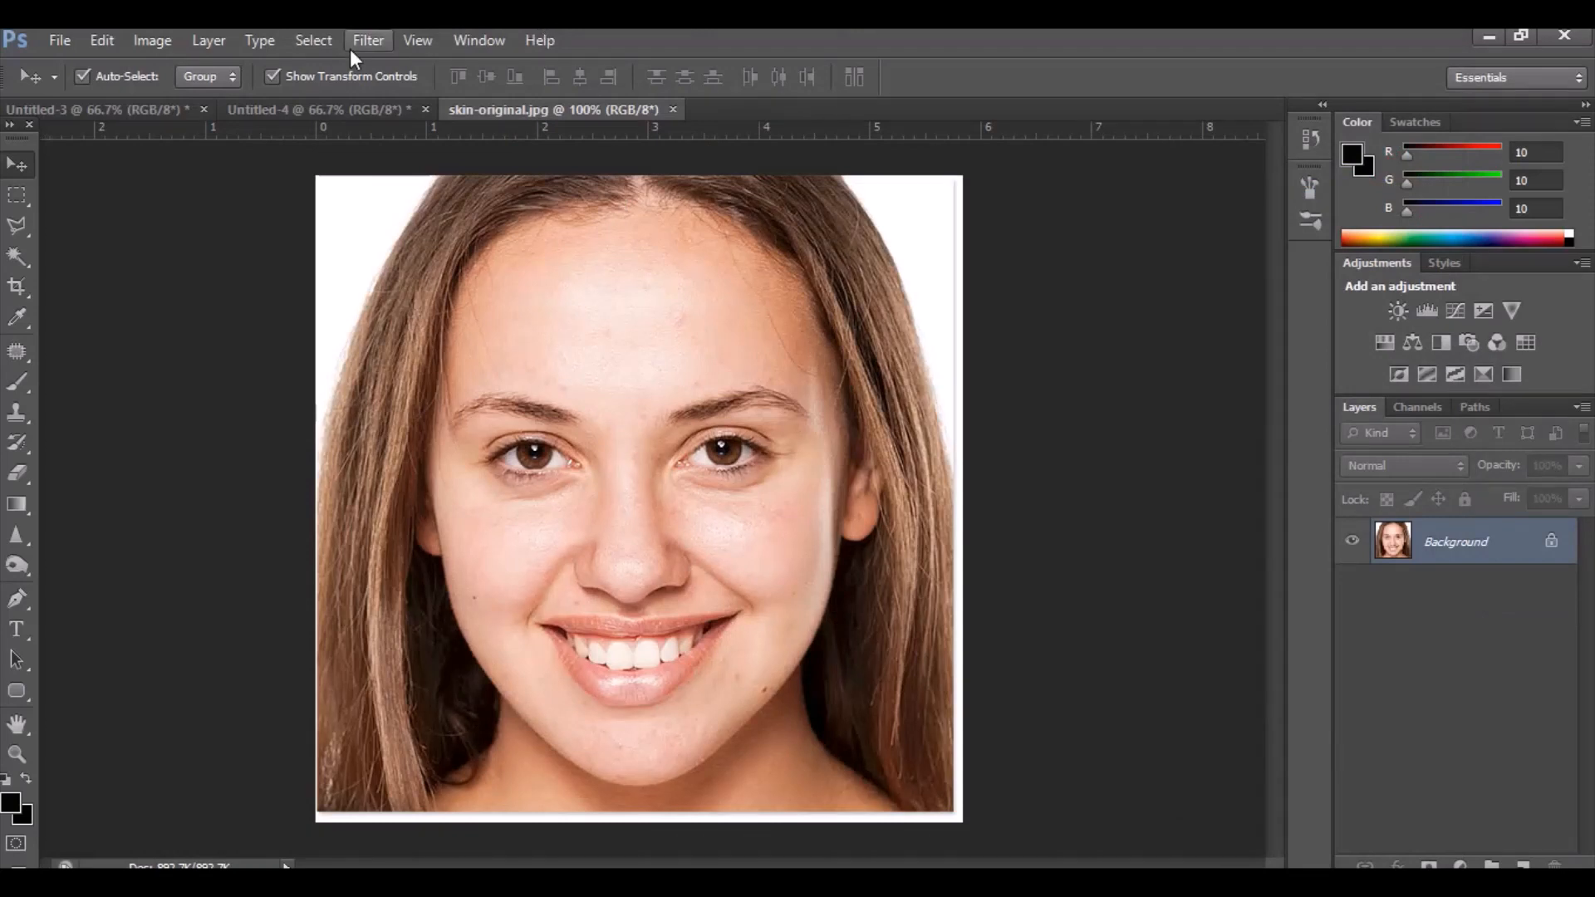
Launch the Photo-Toolbox SkinFiner filter on the skin-original portrait
{"action": "left_click", "coordinate": [352, 46]}
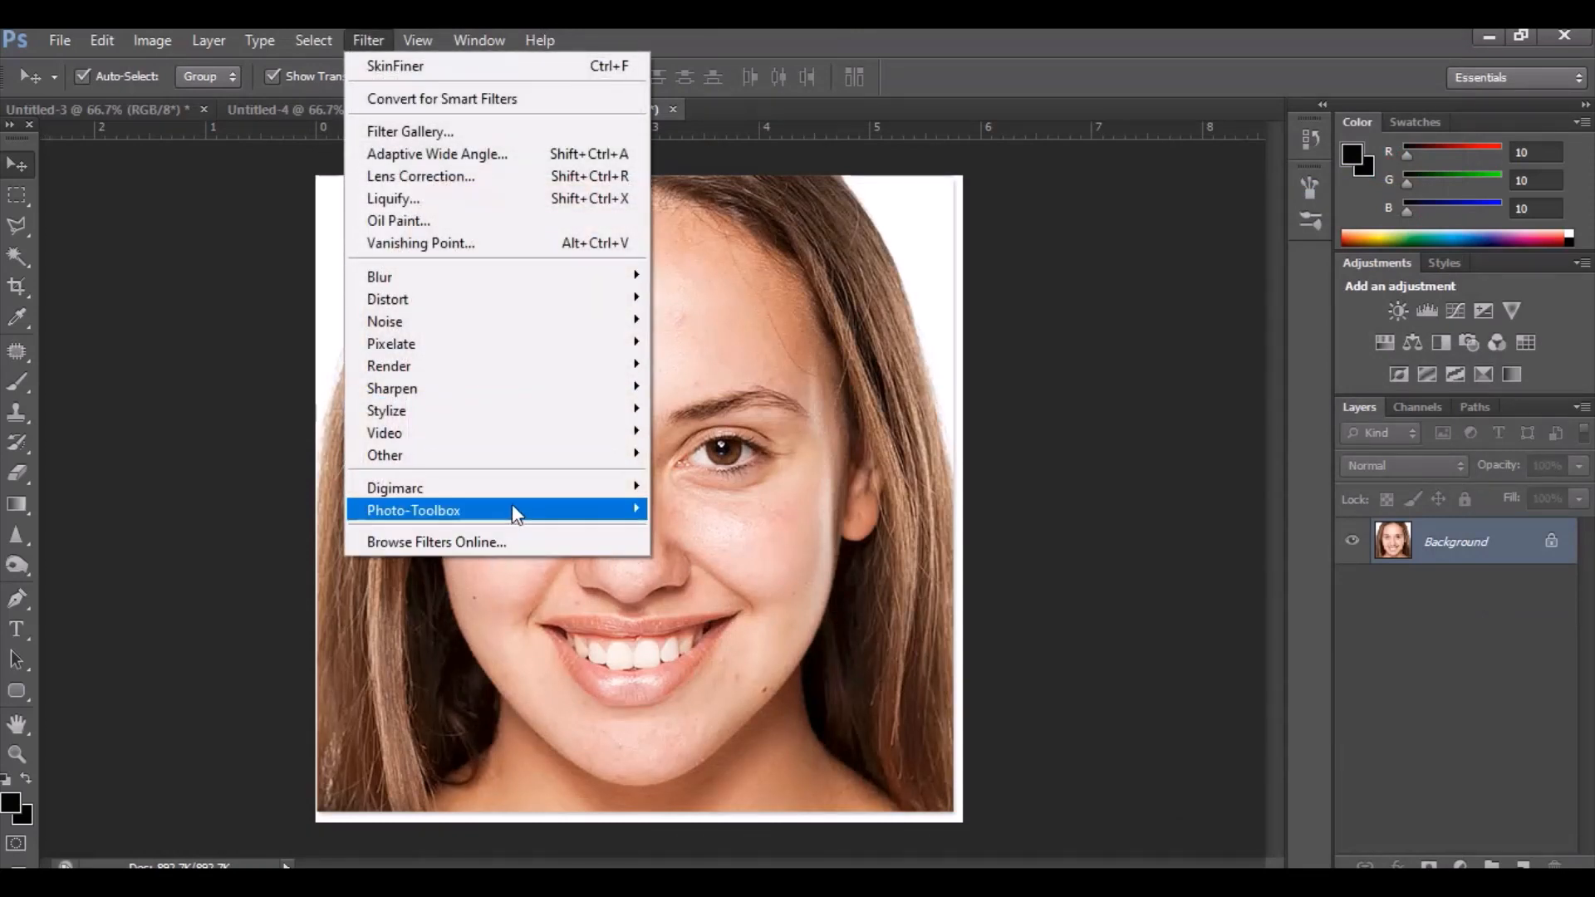
{"action": "mouse_move", "coordinate": [503, 515]}
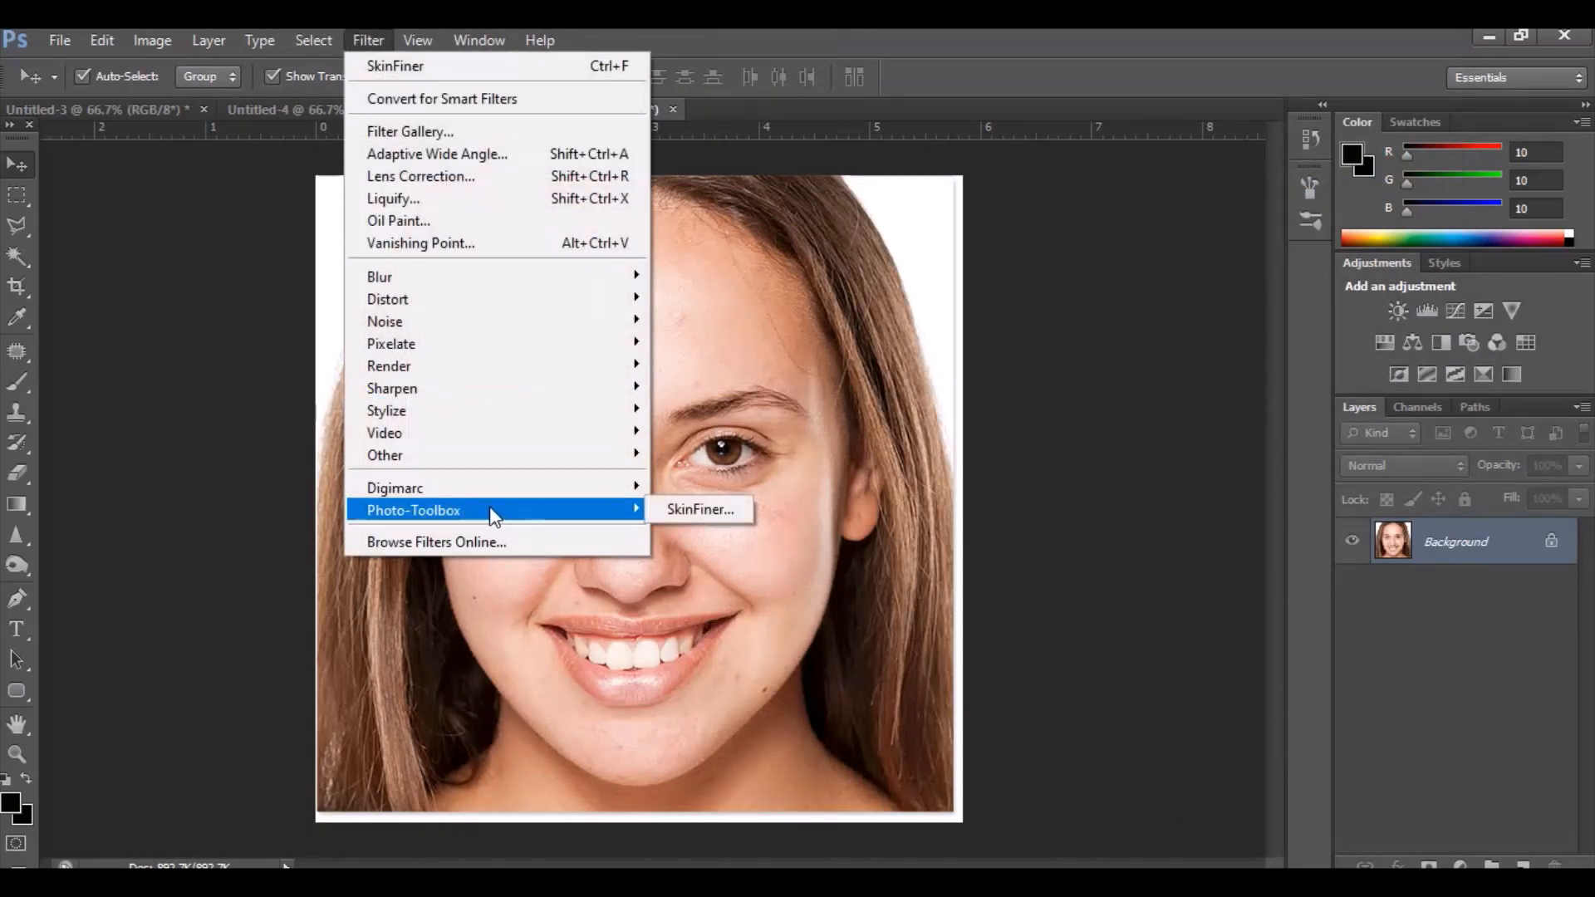
{"action": "left_click", "coordinate": [712, 505]}
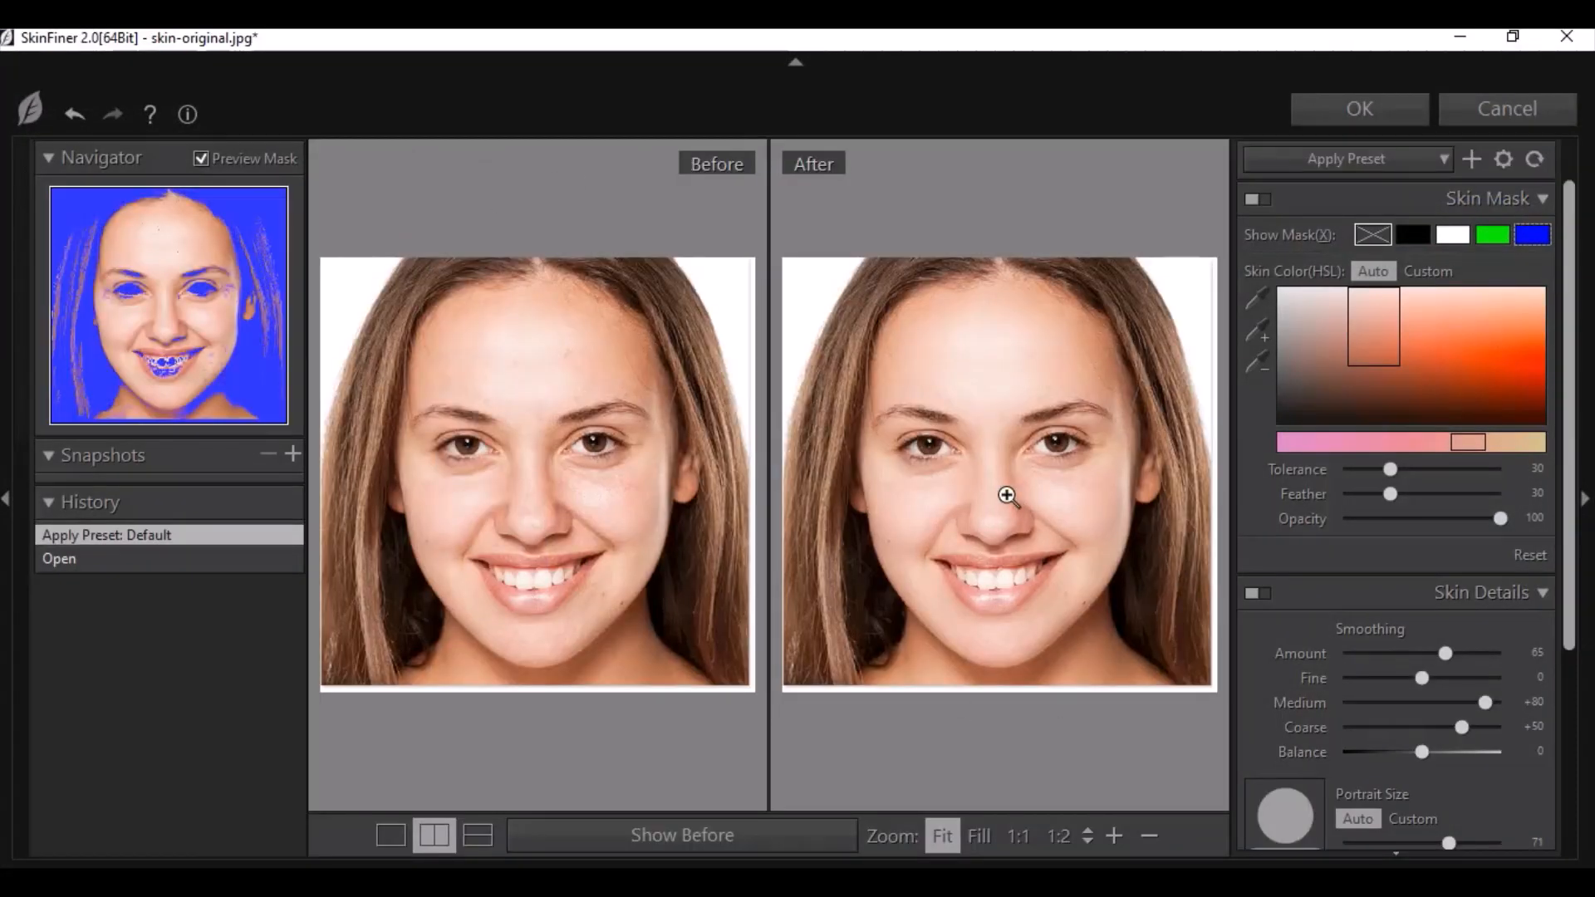
Shift the Skin Mask to a custom skin color range and set Tolerance to 54, Feather to 70 and Opacity to 90
{"action": "left_click", "coordinate": [1007, 496]}
{"action": "left_click", "coordinate": [1006, 488]}
{"action": "left_click", "coordinate": [1006, 489]}
{"action": "mouse_move", "coordinate": [1363, 338]}
{"action": "left_mouse_down"}
{"action": "mouse_move", "coordinate": [1166, 366]}
{"action": "mouse_move", "coordinate": [1392, 323]}
{"action": "mouse_move", "coordinate": [1357, 326]}
{"action": "mouse_move", "coordinate": [1373, 327]}
{"action": "left_mouse_up"}
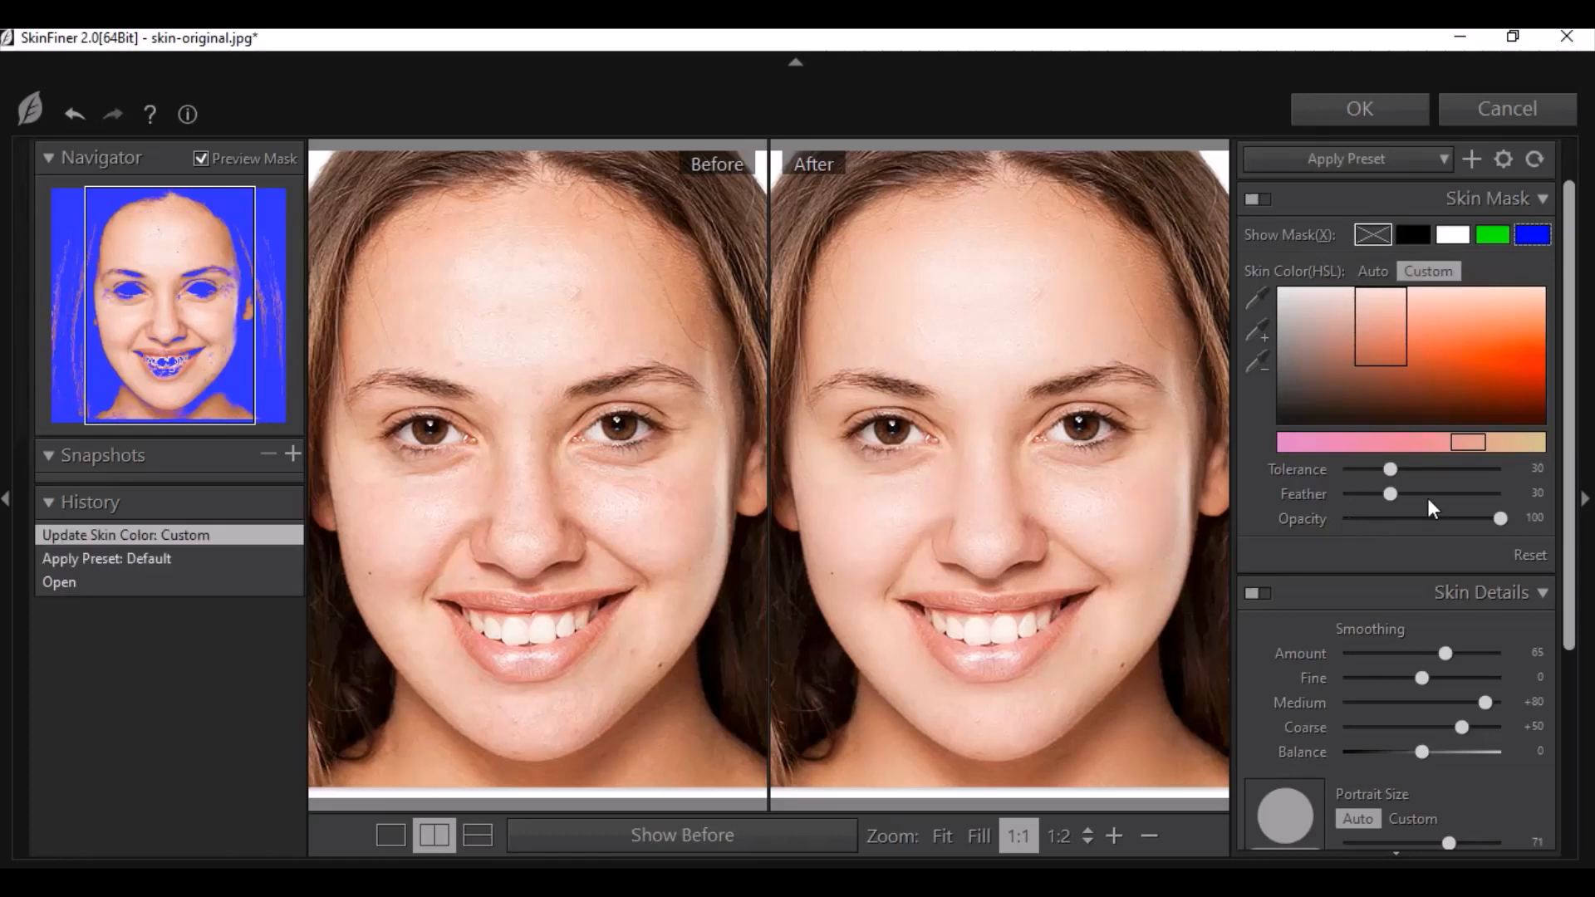
{"action": "left_click_drag", "start_coordinate": [1390, 467], "coordinate": [1429, 485]}
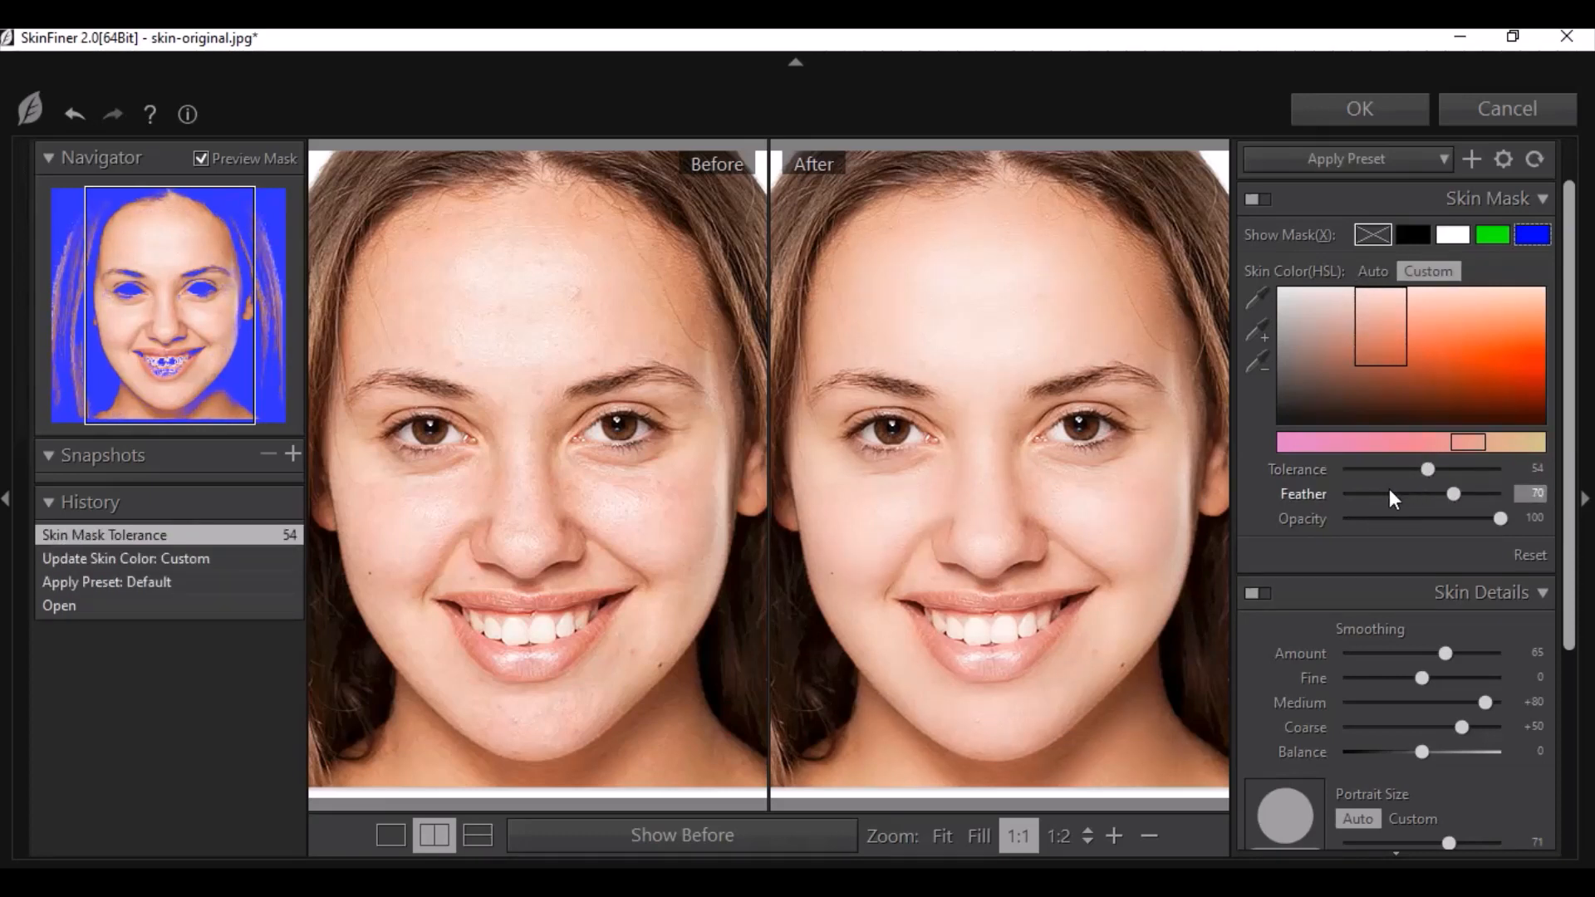
{"action": "left_click", "coordinate": [1451, 492]}
{"action": "left_click_drag", "start_coordinate": [1495, 519], "coordinate": [1483, 520]}
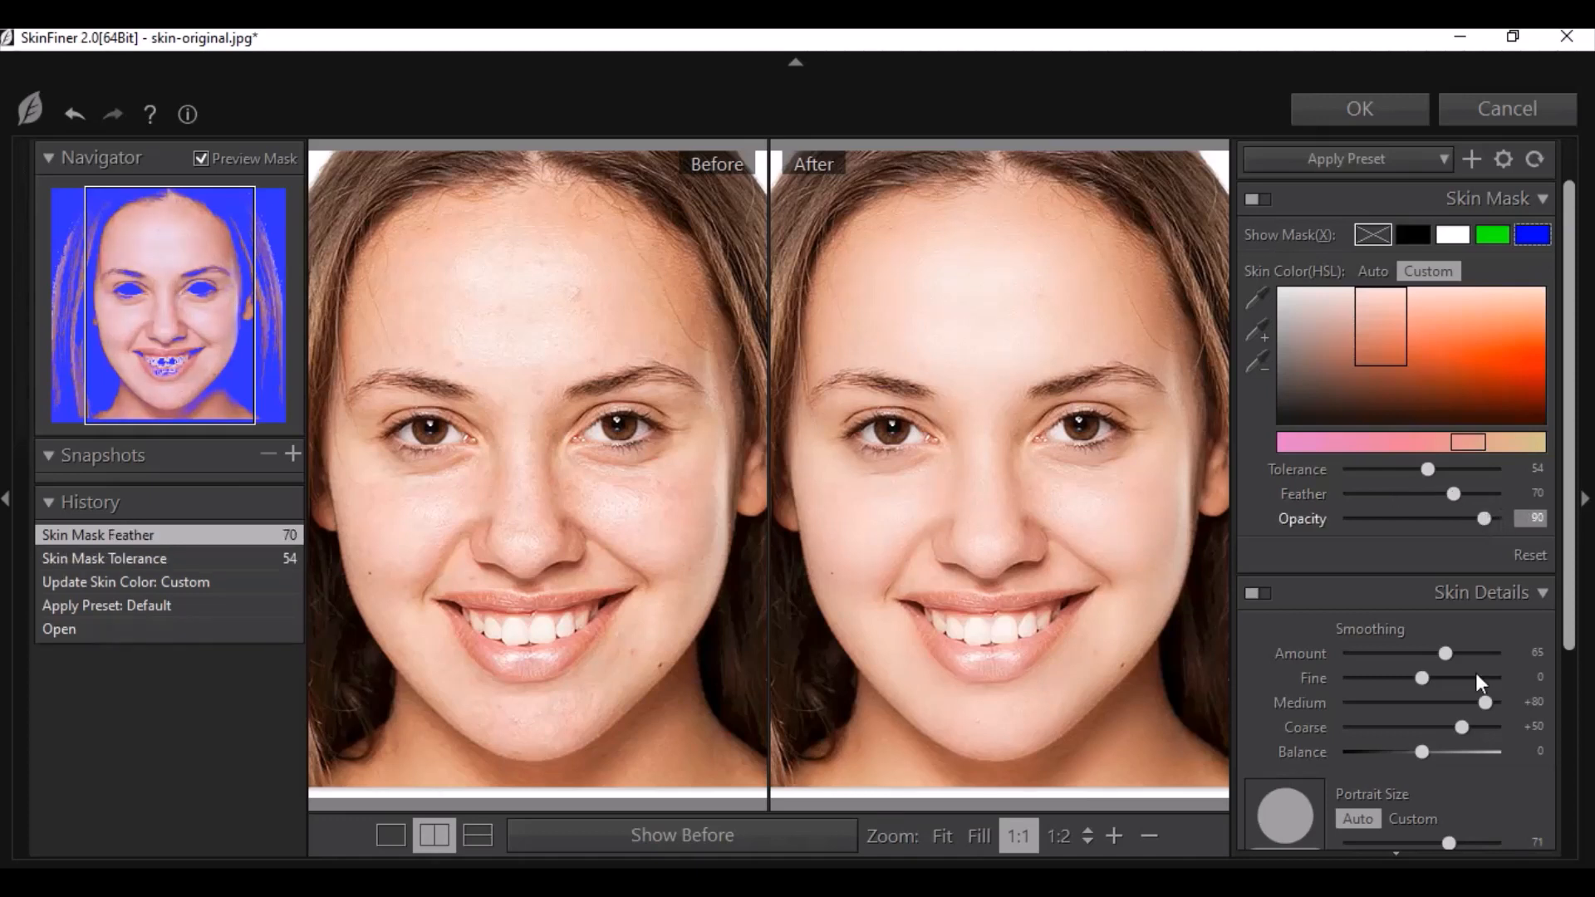
Set skin Smoothing to Amount 100, Fine +25, Medium +100, Coarse +6 and Balance +27
{"action": "scroll", "coordinate": [1412, 656], "scroll_direction": "down", "scroll_amount": 3}
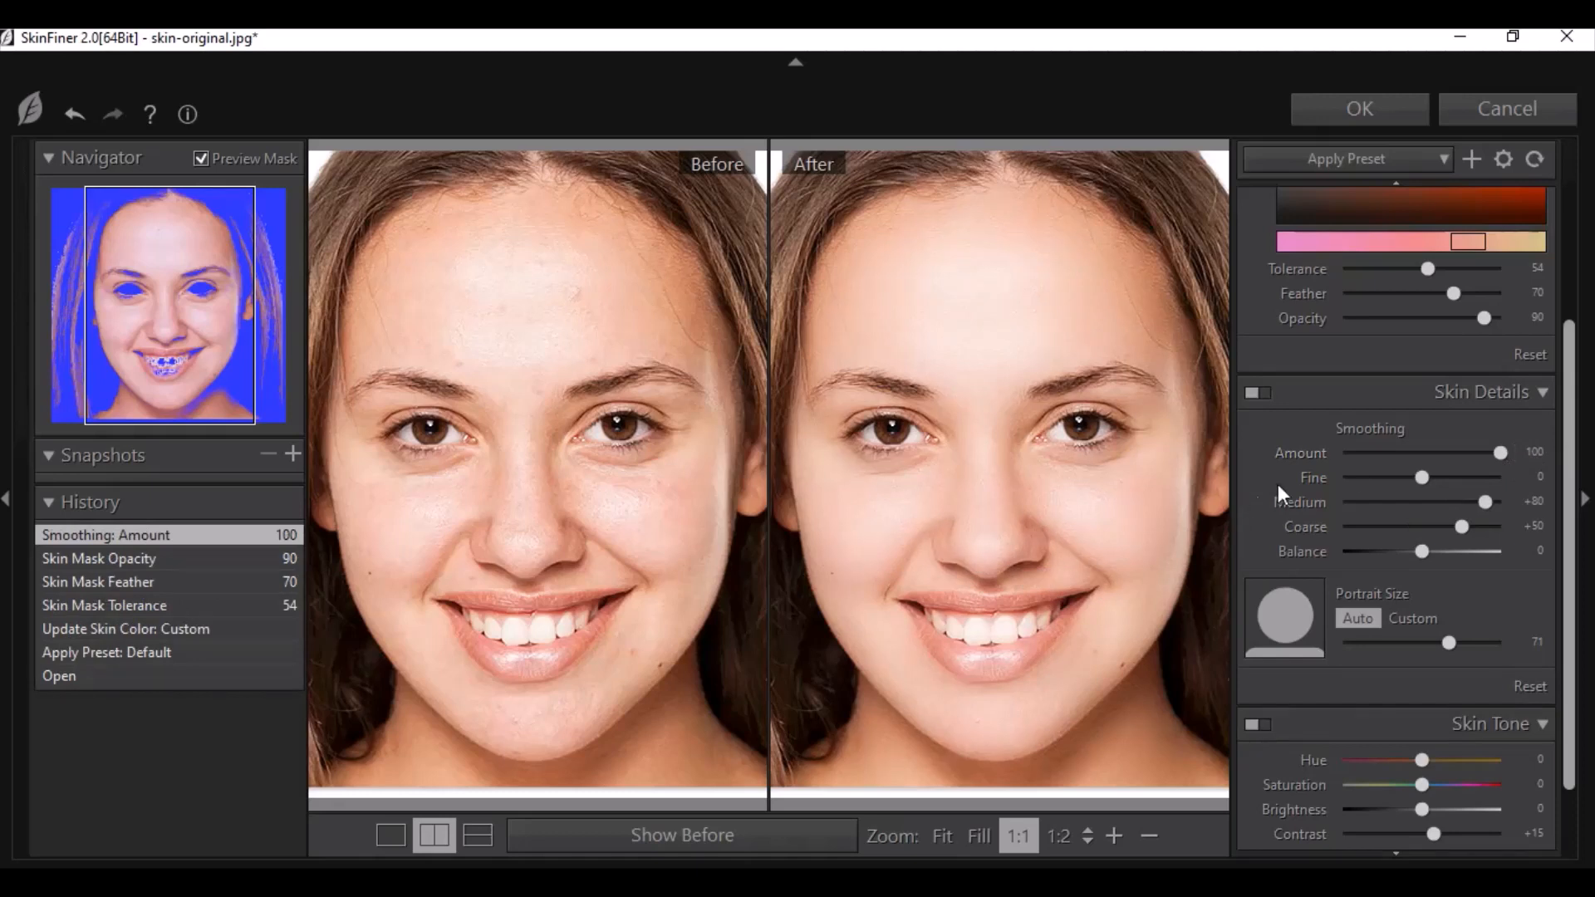
{"action": "mouse_move", "coordinate": [1421, 478]}
{"action": "left_mouse_down"}
{"action": "mouse_move", "coordinate": [1445, 480]}
{"action": "mouse_move", "coordinate": [1404, 480]}
{"action": "mouse_move", "coordinate": [1443, 482]}
{"action": "left_mouse_up"}
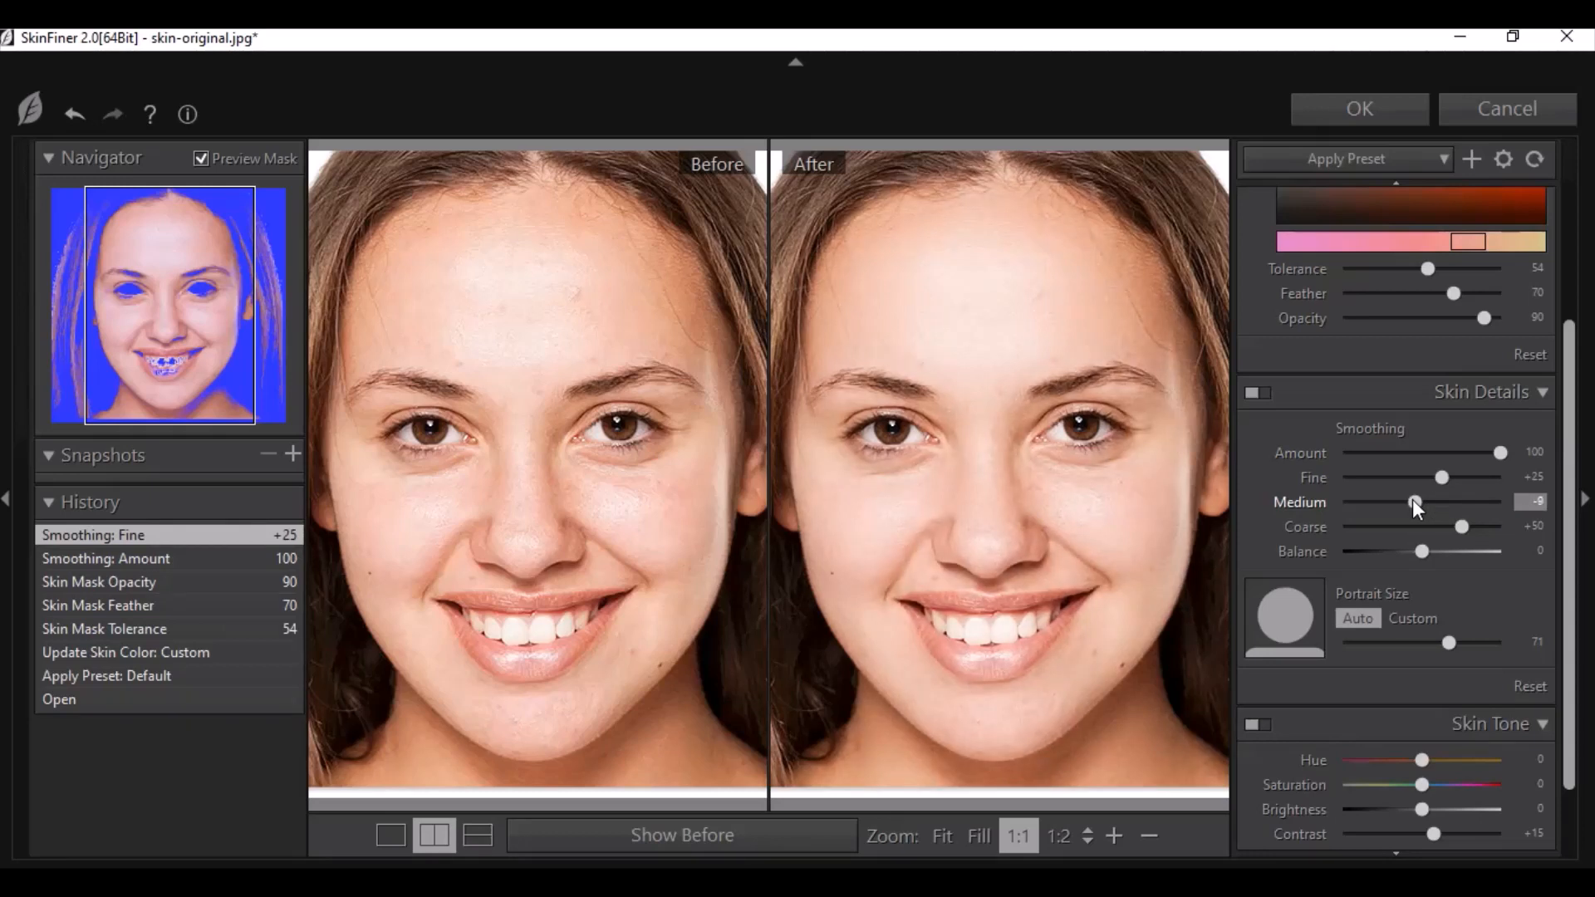
{"action": "left_click_drag", "start_coordinate": [1412, 500], "coordinate": [1442, 549]}
Try Skin Tone values of Brightness +12, Contrast -27, Shadow +13 and Highlight +18
{"action": "scroll", "coordinate": [1437, 552], "scroll_direction": "down", "scroll_amount": 1}
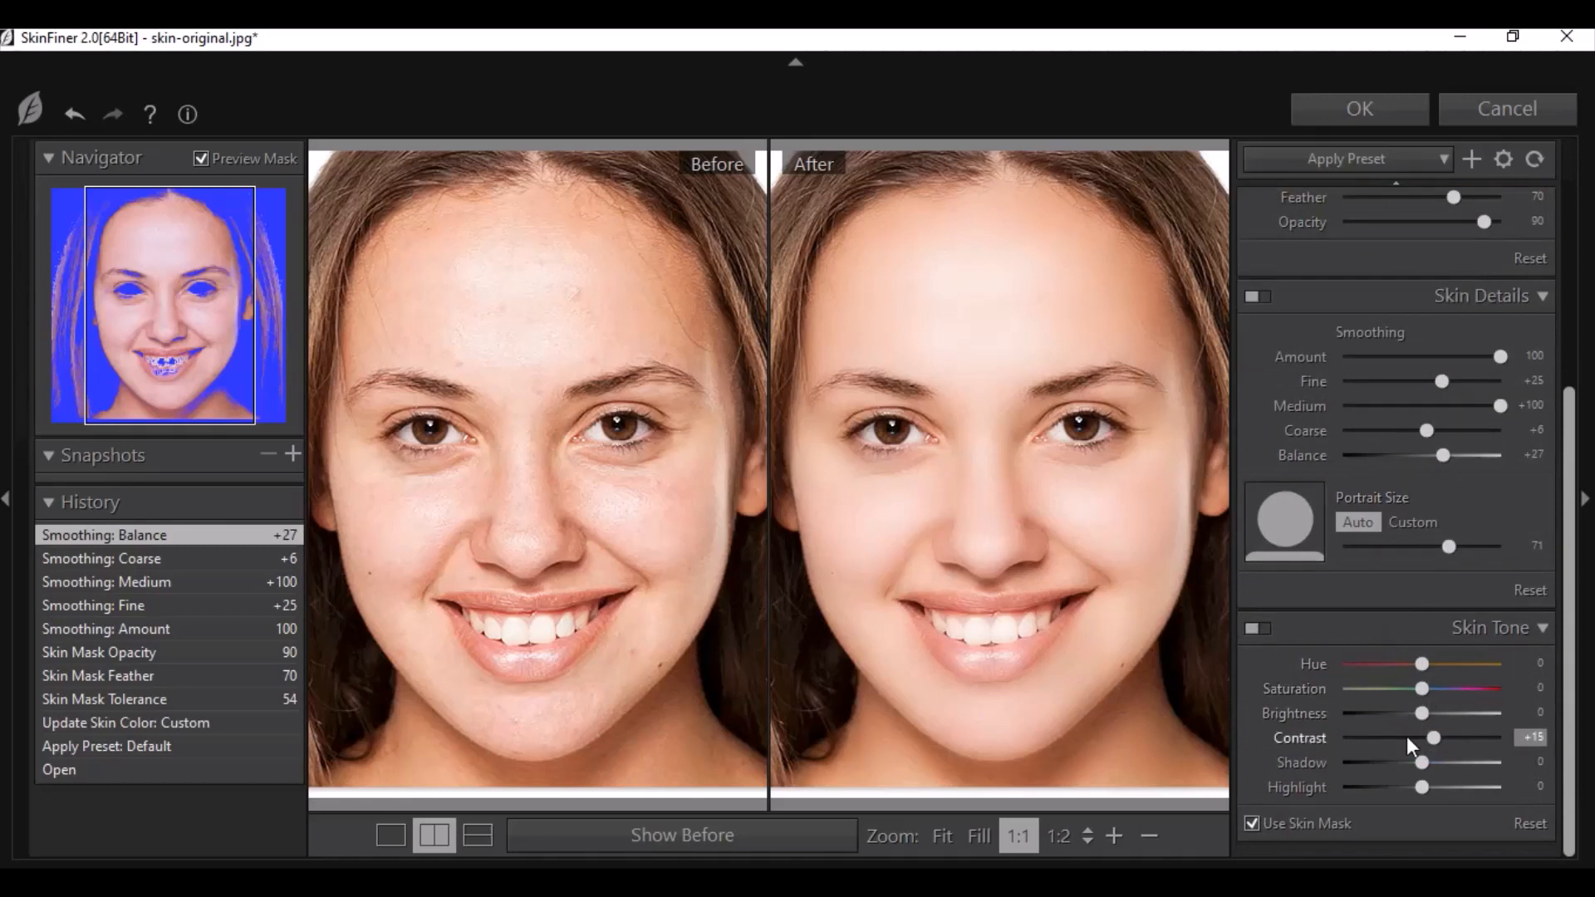
{"action": "mouse_move", "coordinate": [1422, 713]}
{"action": "left_mouse_down"}
{"action": "mouse_move", "coordinate": [1438, 712]}
{"action": "mouse_move", "coordinate": [1422, 711]}
{"action": "mouse_move", "coordinate": [1437, 734]}
{"action": "mouse_move", "coordinate": [1400, 734]}
{"action": "mouse_move", "coordinate": [1439, 787]}
{"action": "mouse_move", "coordinate": [1430, 713]}
{"action": "left_mouse_up"}
{"action": "scroll", "coordinate": [1422, 750], "scroll_direction": "up", "scroll_amount": 3}
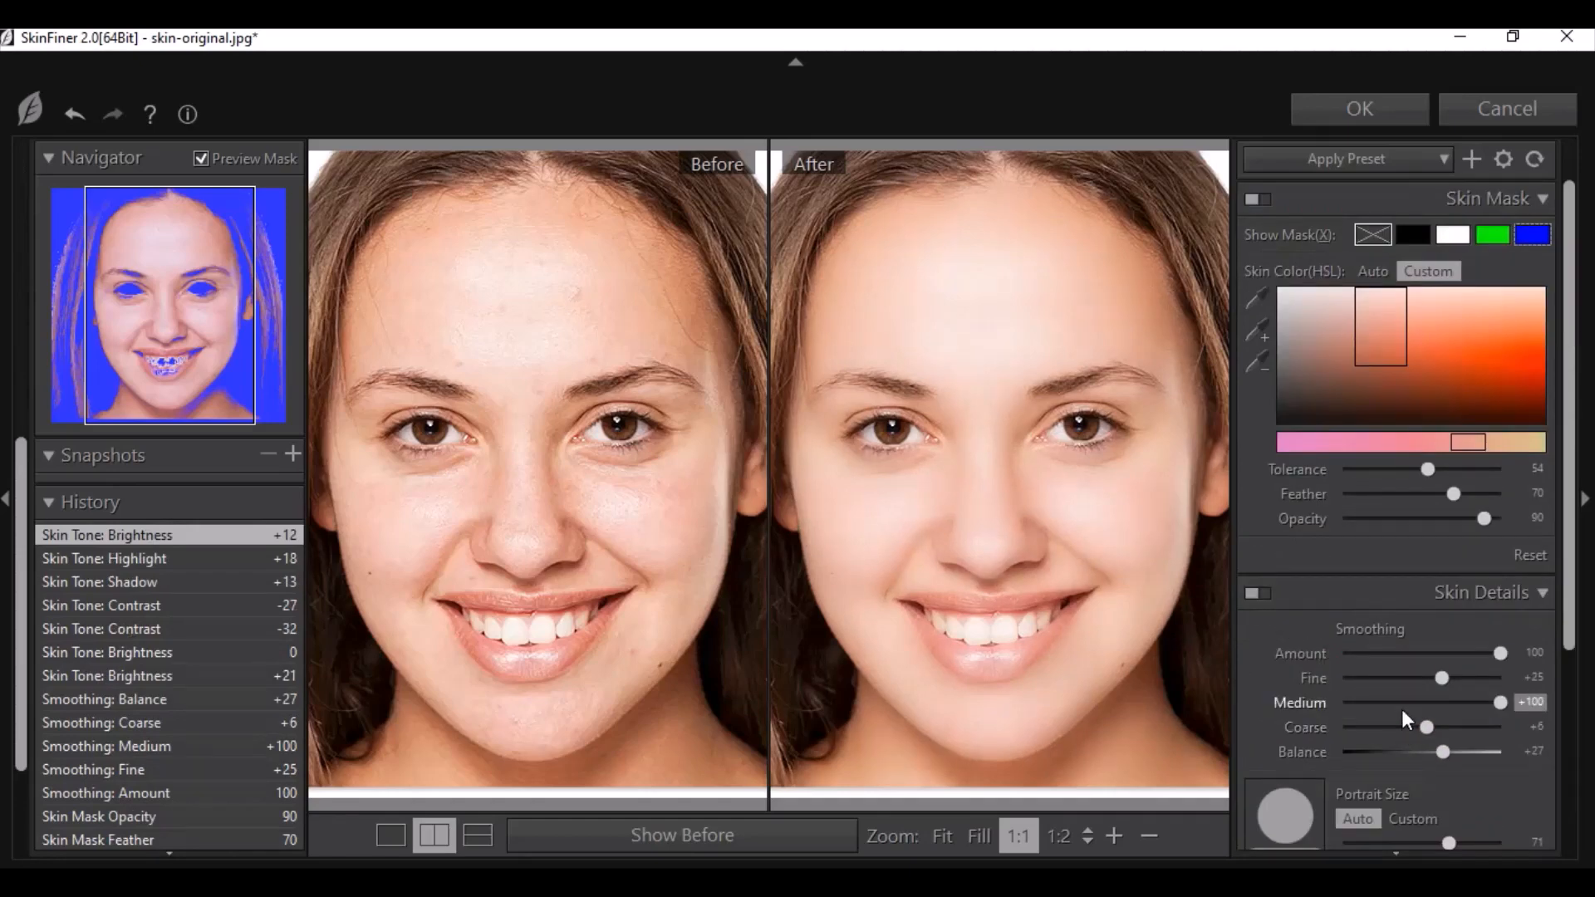
Compare the before and after views and set Skin Tone to Contrast +24, Shadow +9, Highlight +3 and Brightness +6
{"action": "left_click", "coordinate": [587, 570]}
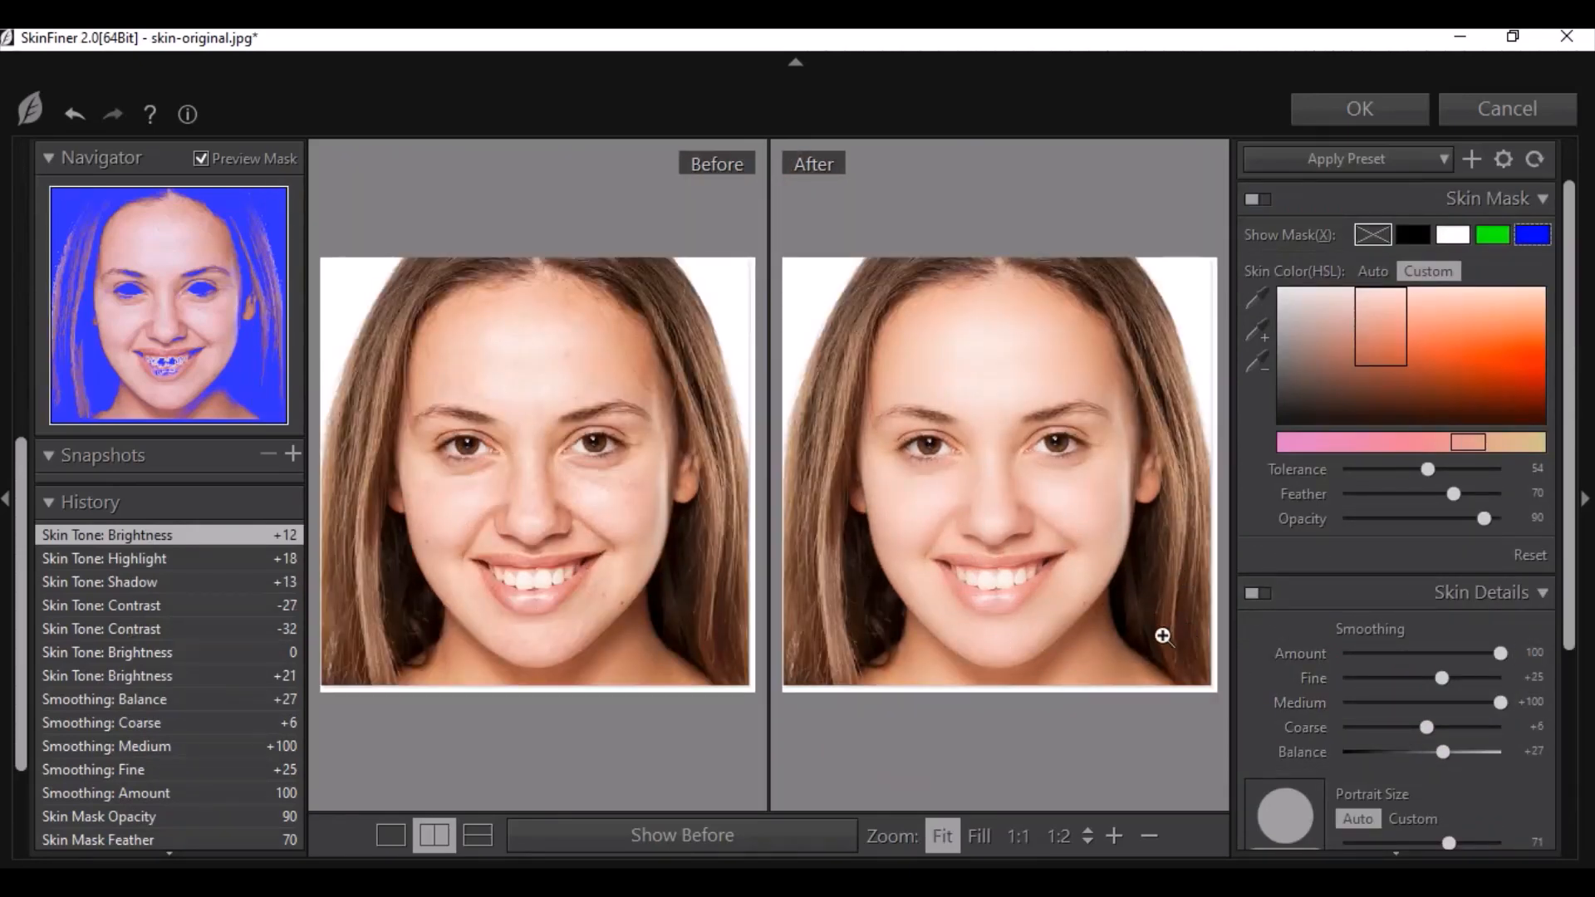
{"action": "left_click", "coordinate": [1005, 531]}
{"action": "scroll", "coordinate": [1317, 824], "scroll_direction": "down", "scroll_amount": 3}
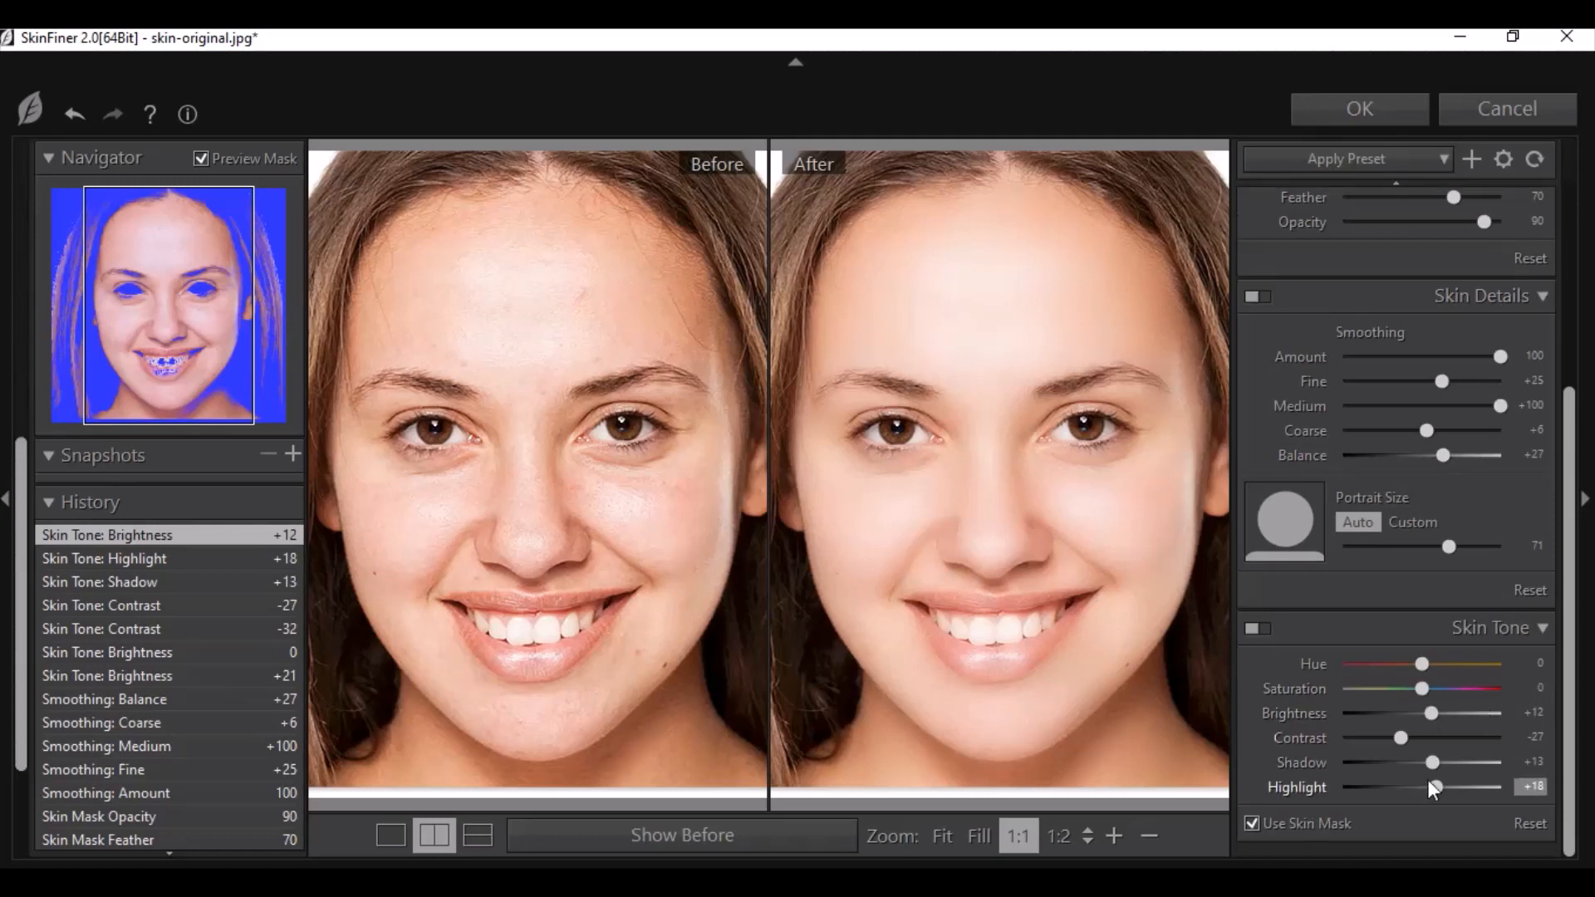
{"action": "left_click_drag", "start_coordinate": [1400, 738], "coordinate": [1433, 784]}
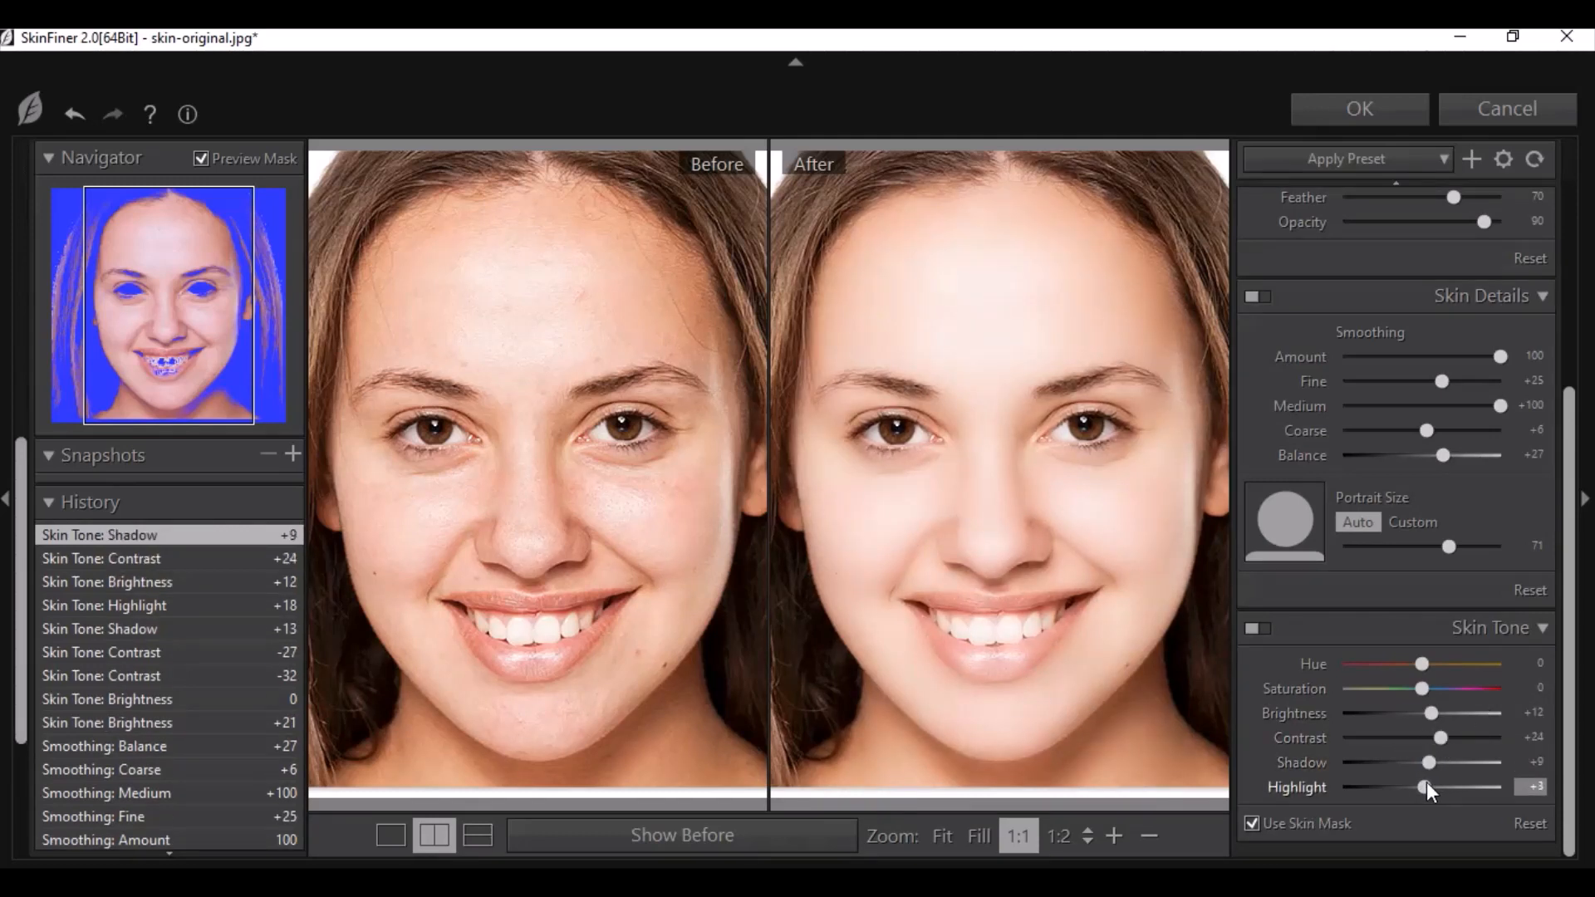
{"action": "left_click_drag", "start_coordinate": [1431, 713], "coordinate": [1426, 718]}
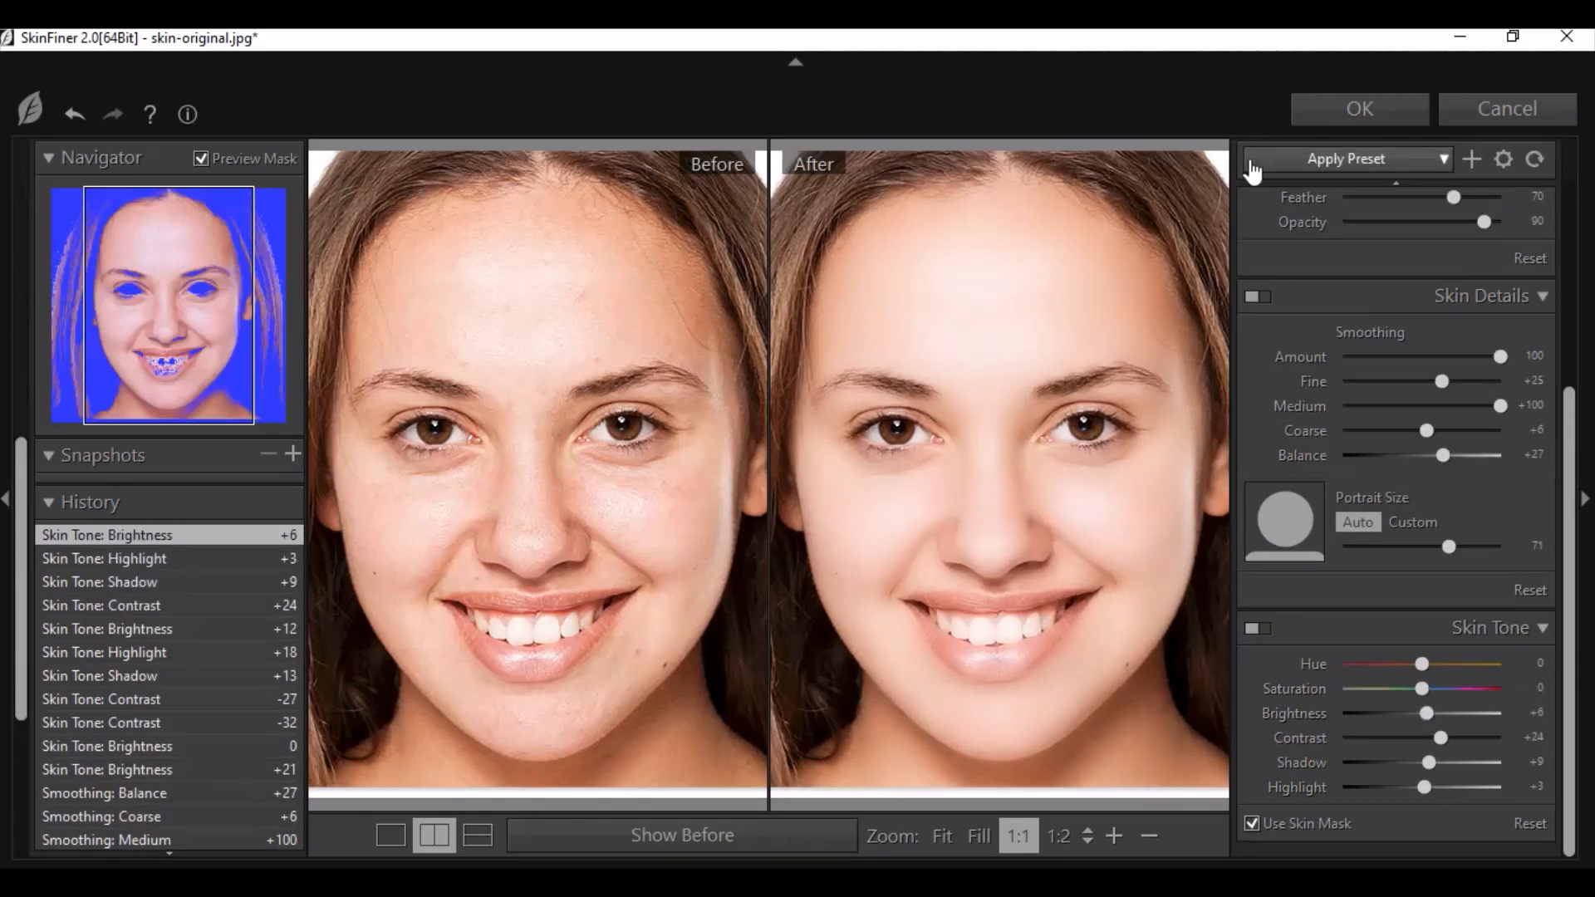
Start a new preset from the current SkinFiner settings and clear its suggested name
{"action": "left_click", "coordinate": [1472, 162]}
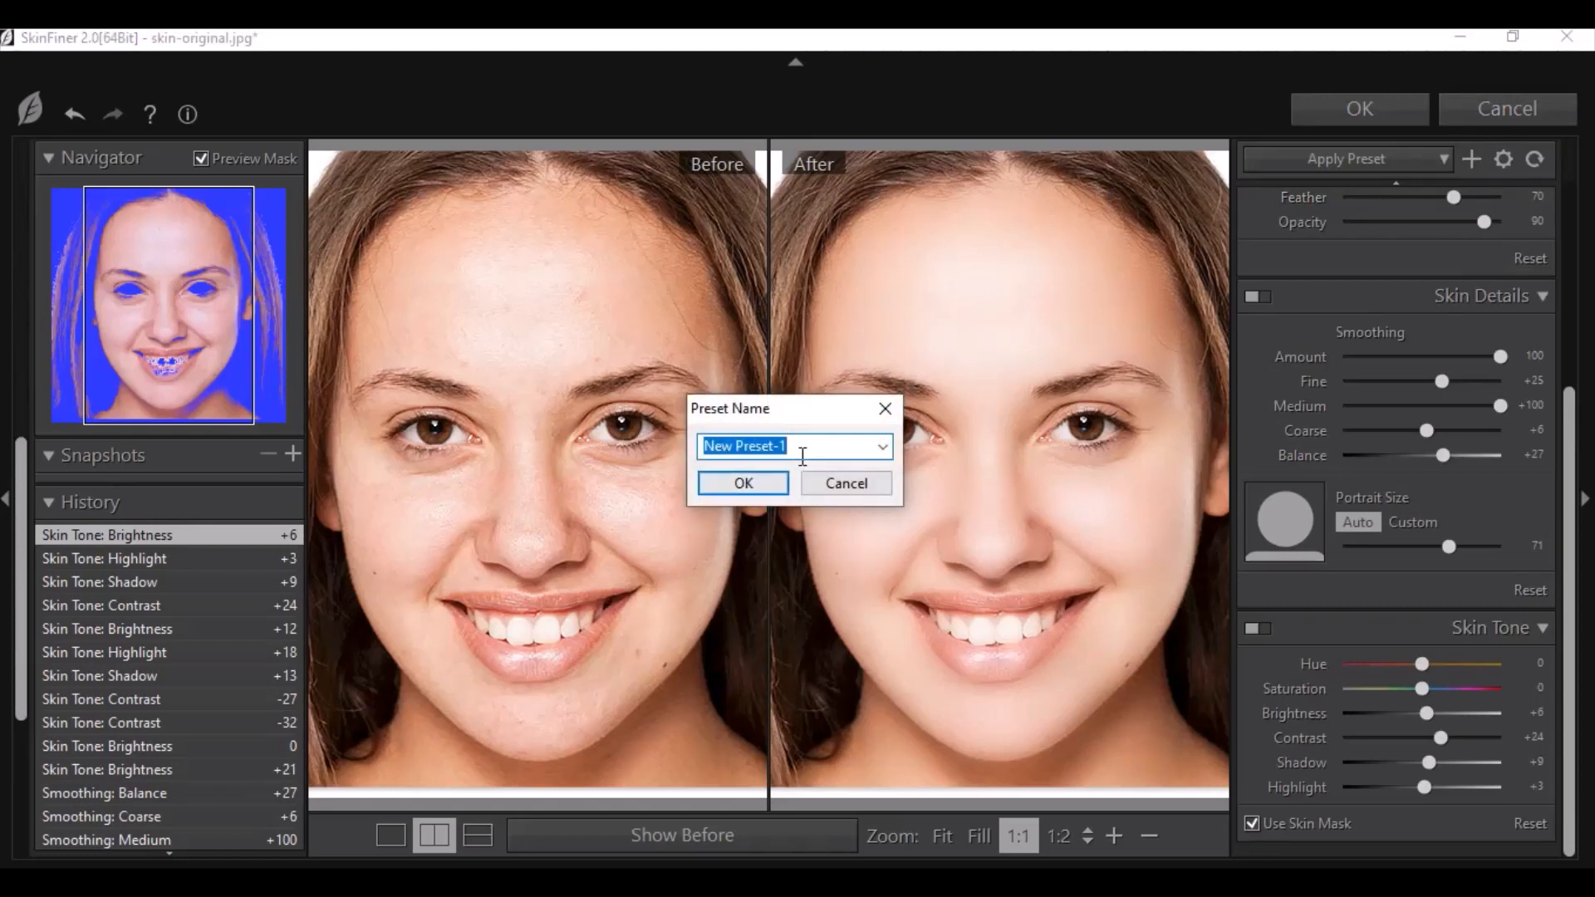
{"action": "key", "text": "BackSpace"}
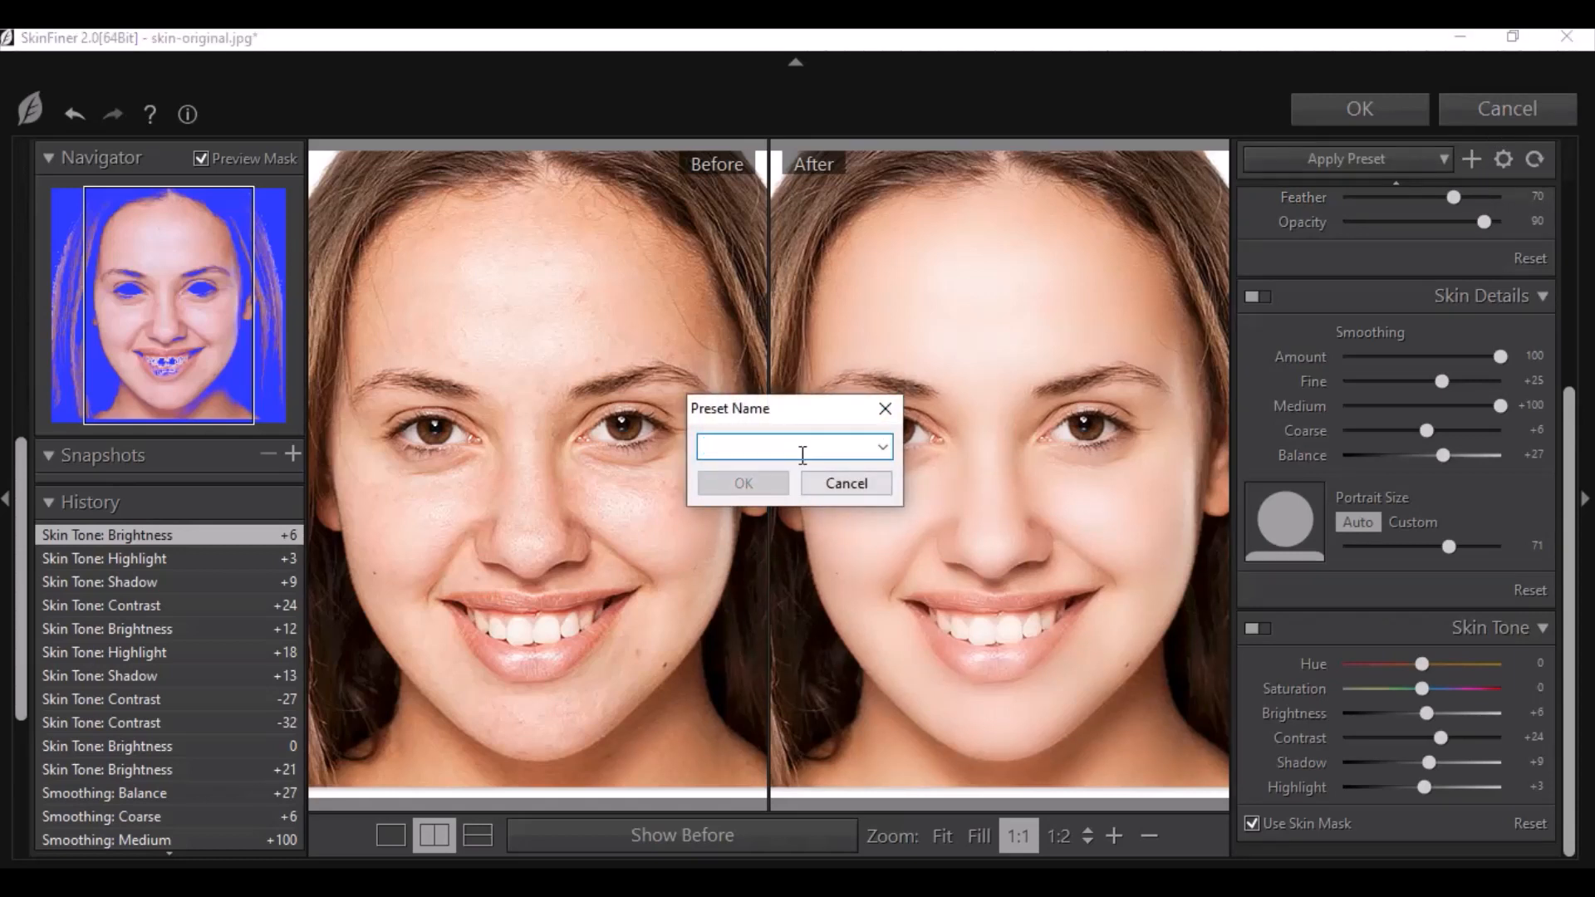
{"action": "type", "text": "Yo"}
{"action": "type", "text": "Hell"}
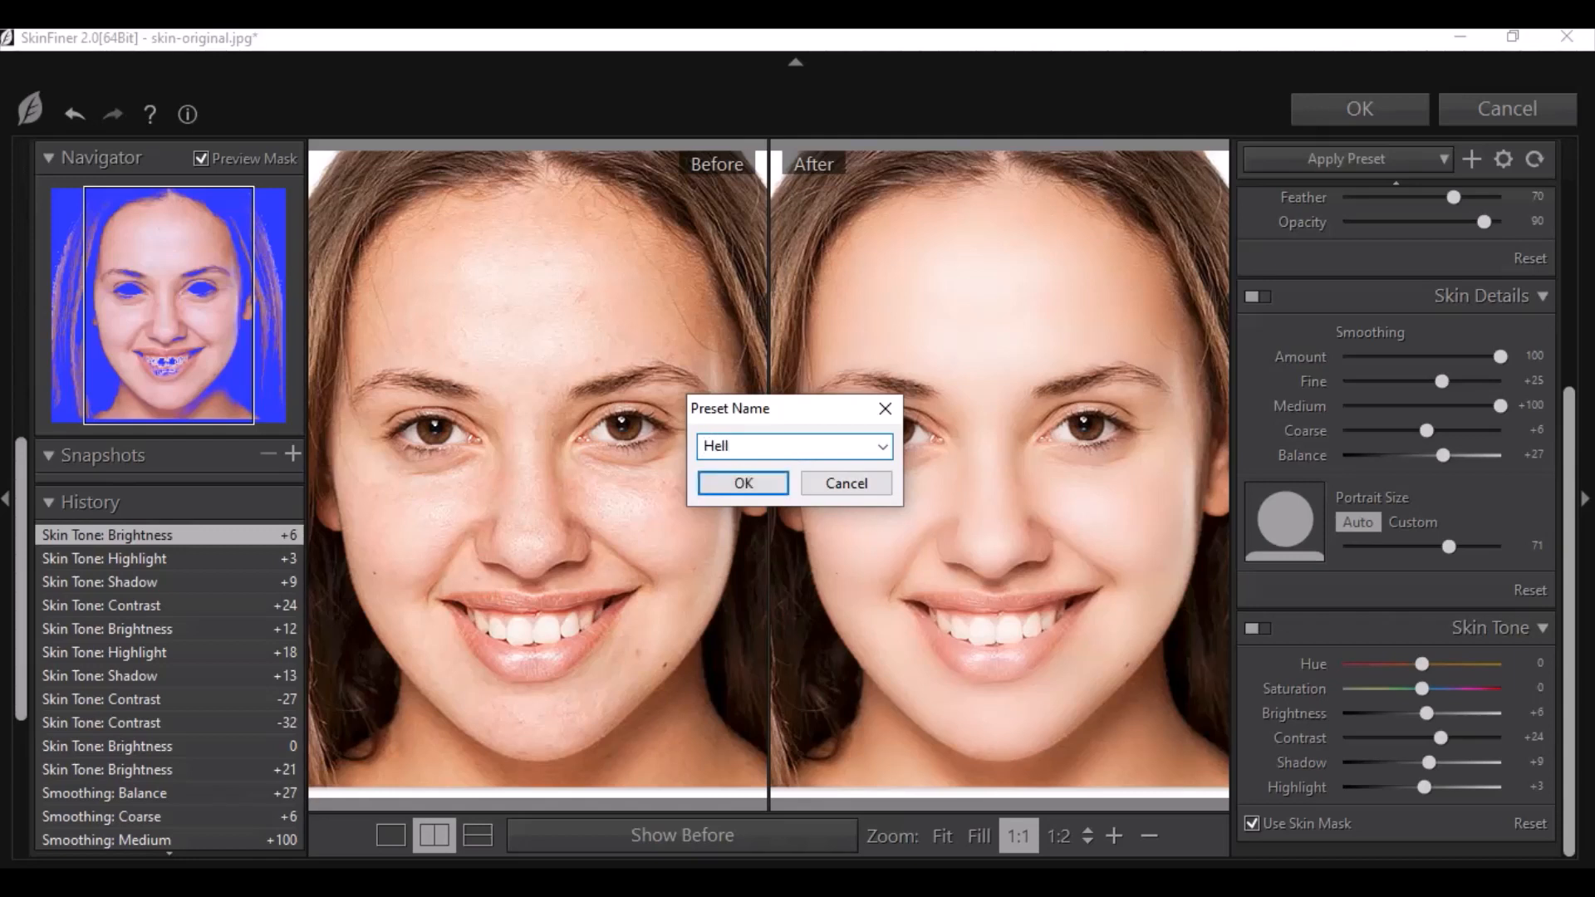
{"action": "type", "text": "o"}
{"action": "key", "text": "ctrl+a"}
{"action": "key", "text": "BackSpace"}
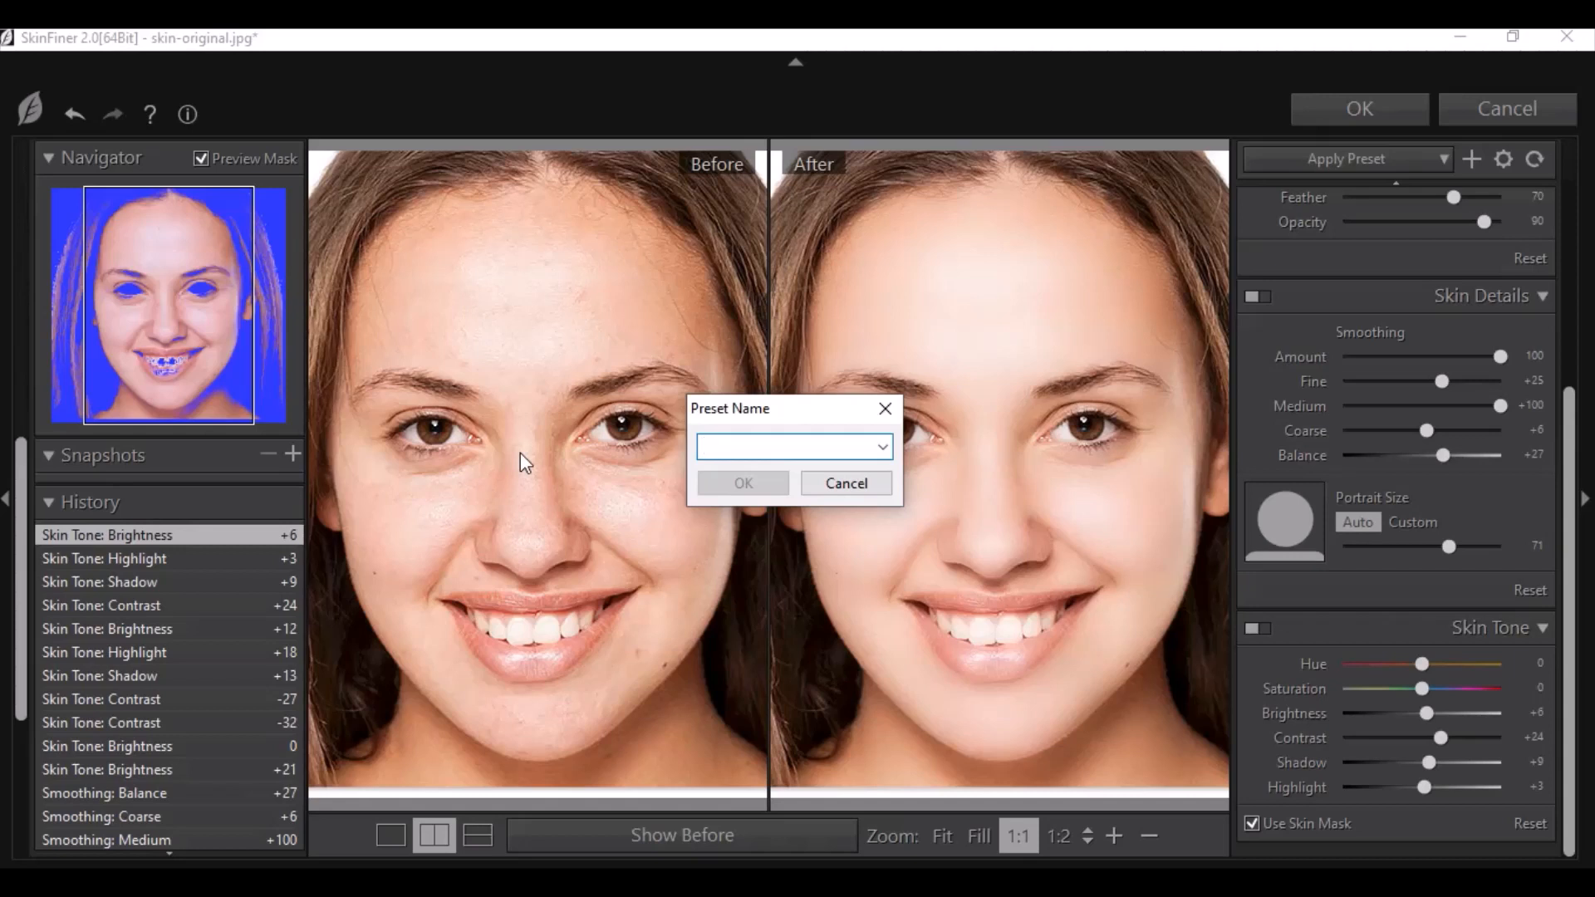
Save the preset as "Good skin" with the proposed options and apply the SkinFiner retouch to the photo
{"action": "type", "text": "Good skin"}
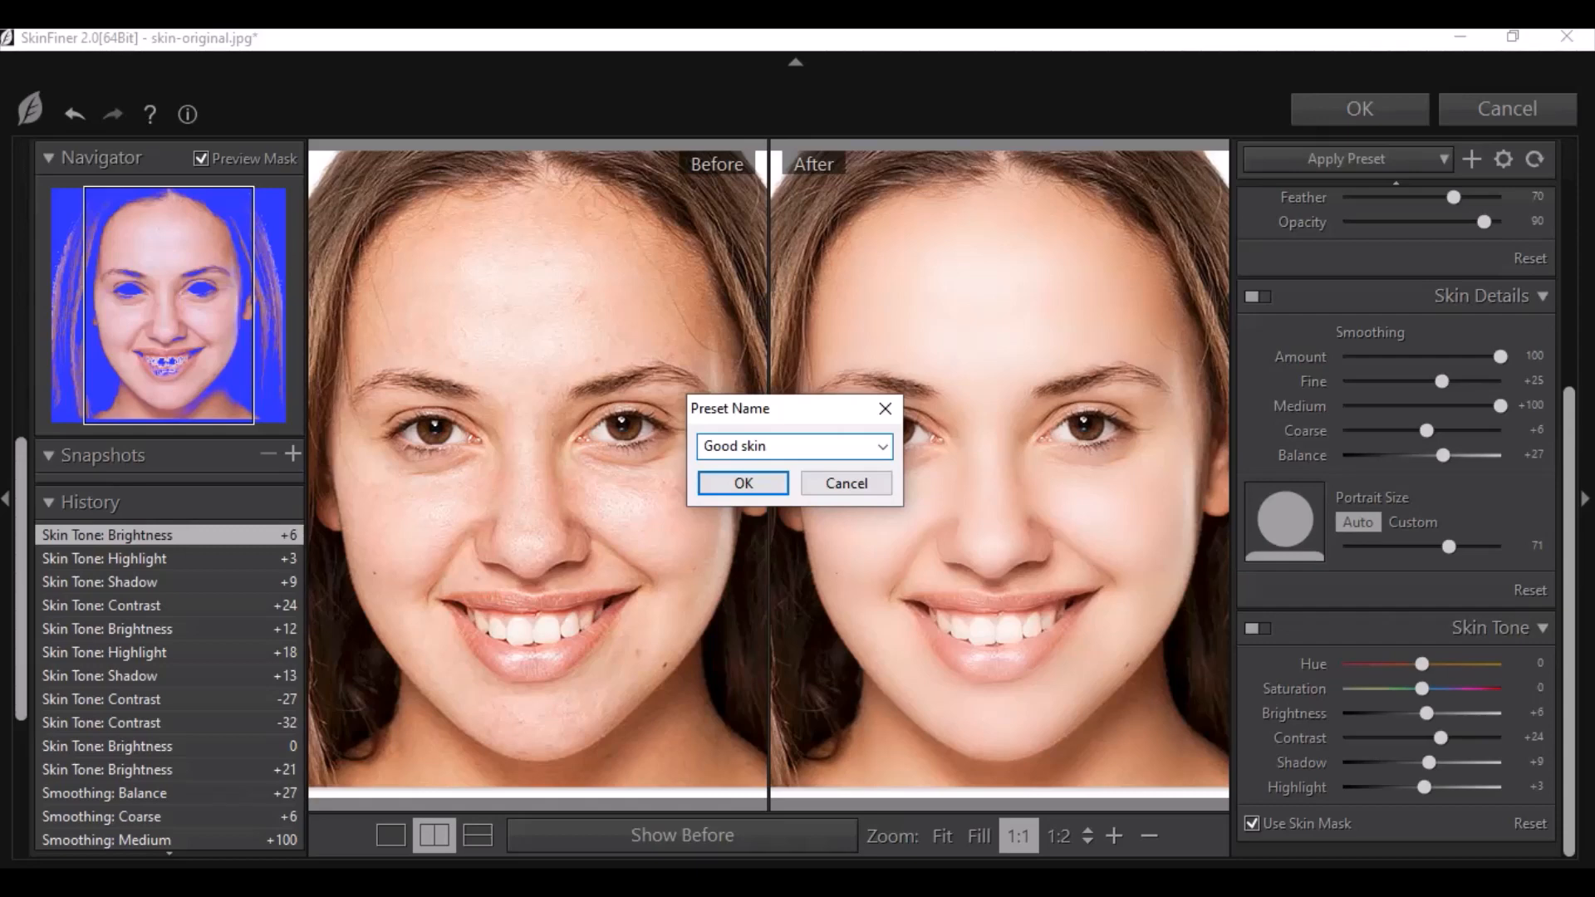
{"action": "key", "text": "Return"}
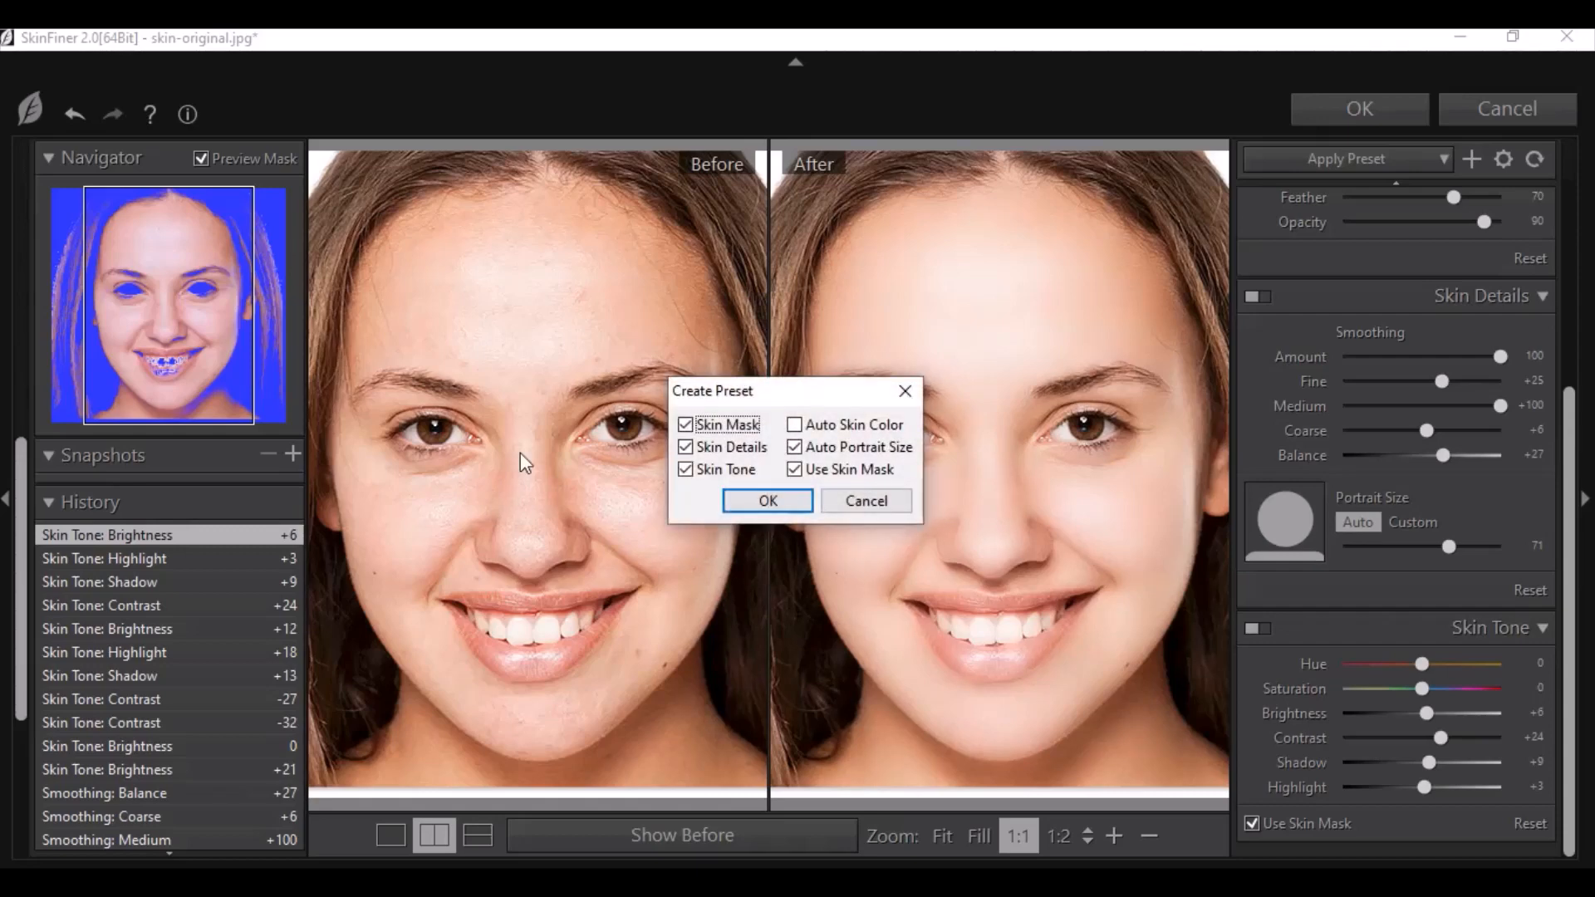
{"action": "left_click", "coordinate": [772, 499]}
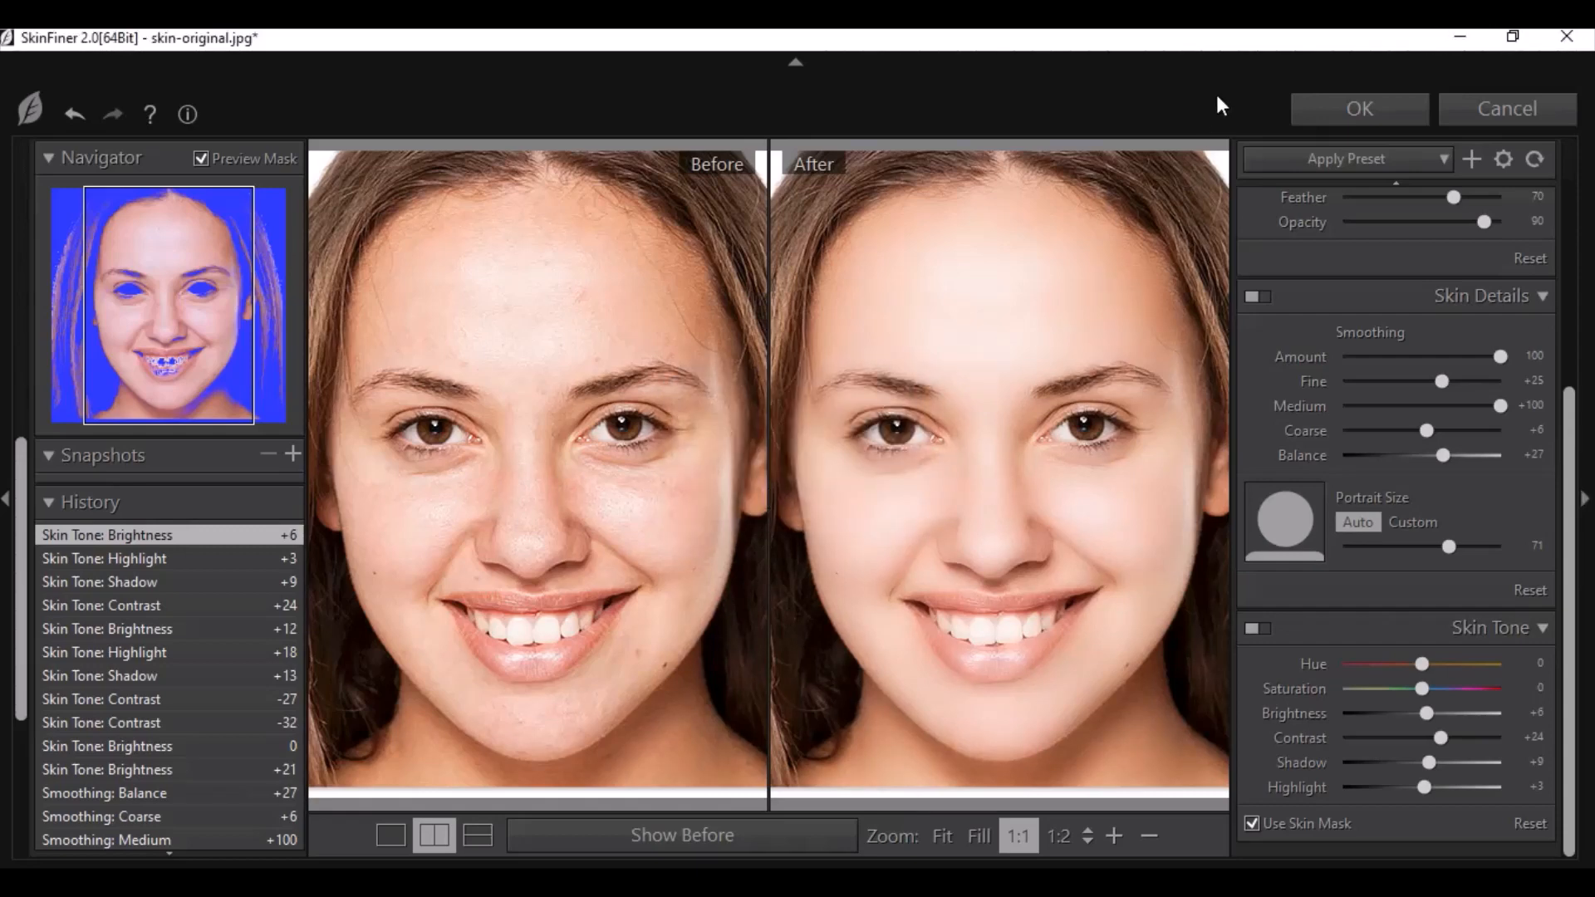
{"action": "left_click", "coordinate": [1357, 116]}
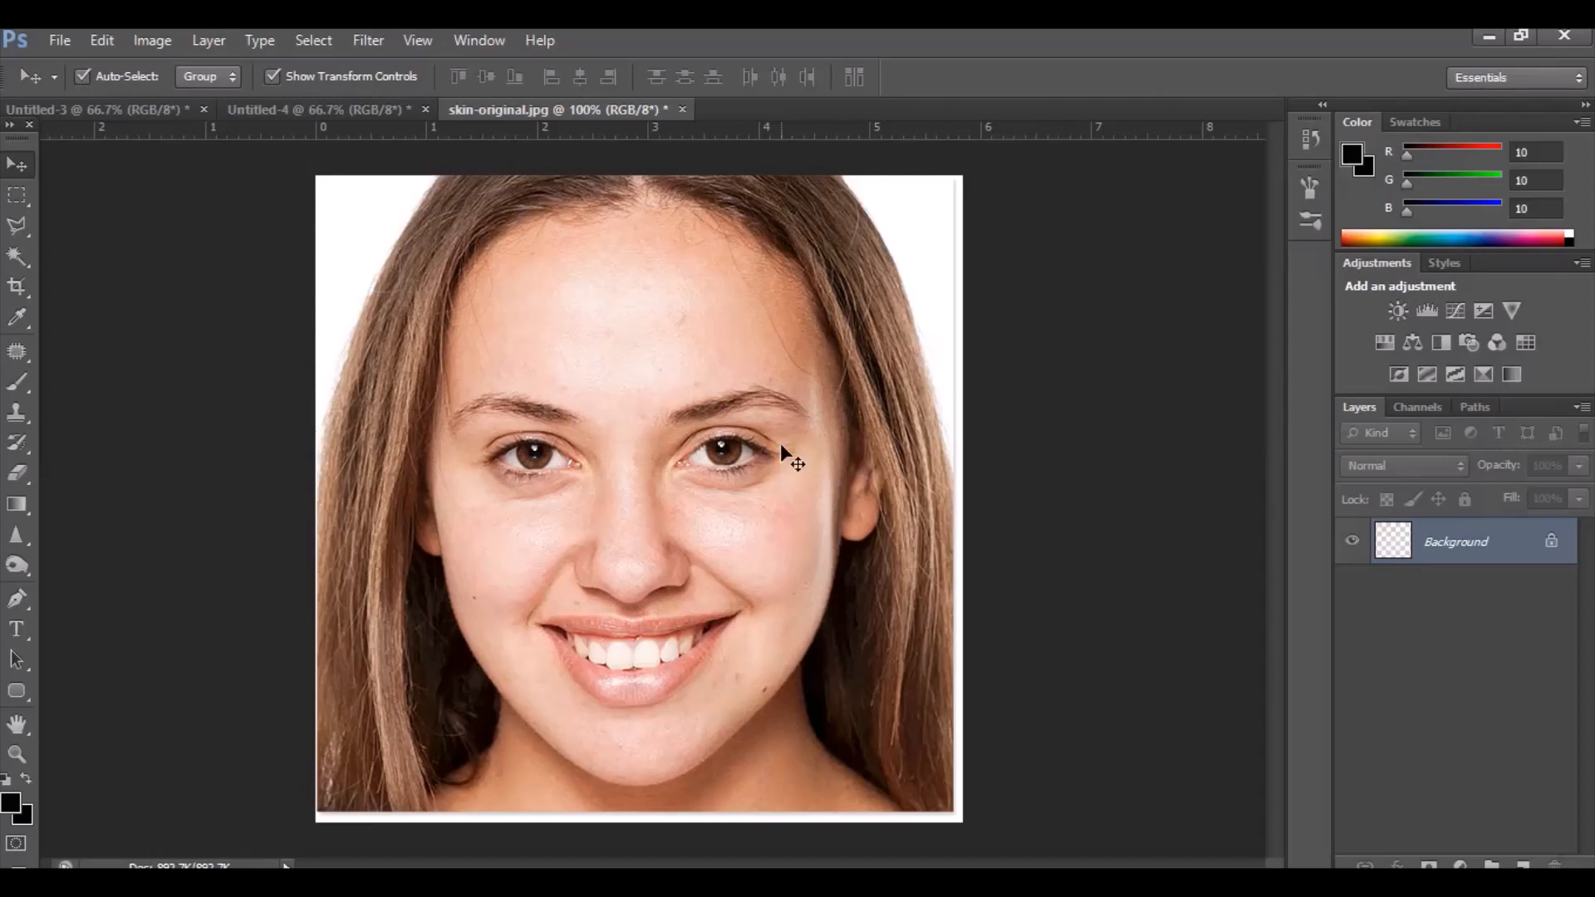
Open the image "Sensitive Skin with Acne" from New folder
{"action": "left_click", "coordinate": [51, 40]}
{"action": "left_click", "coordinate": [88, 83]}
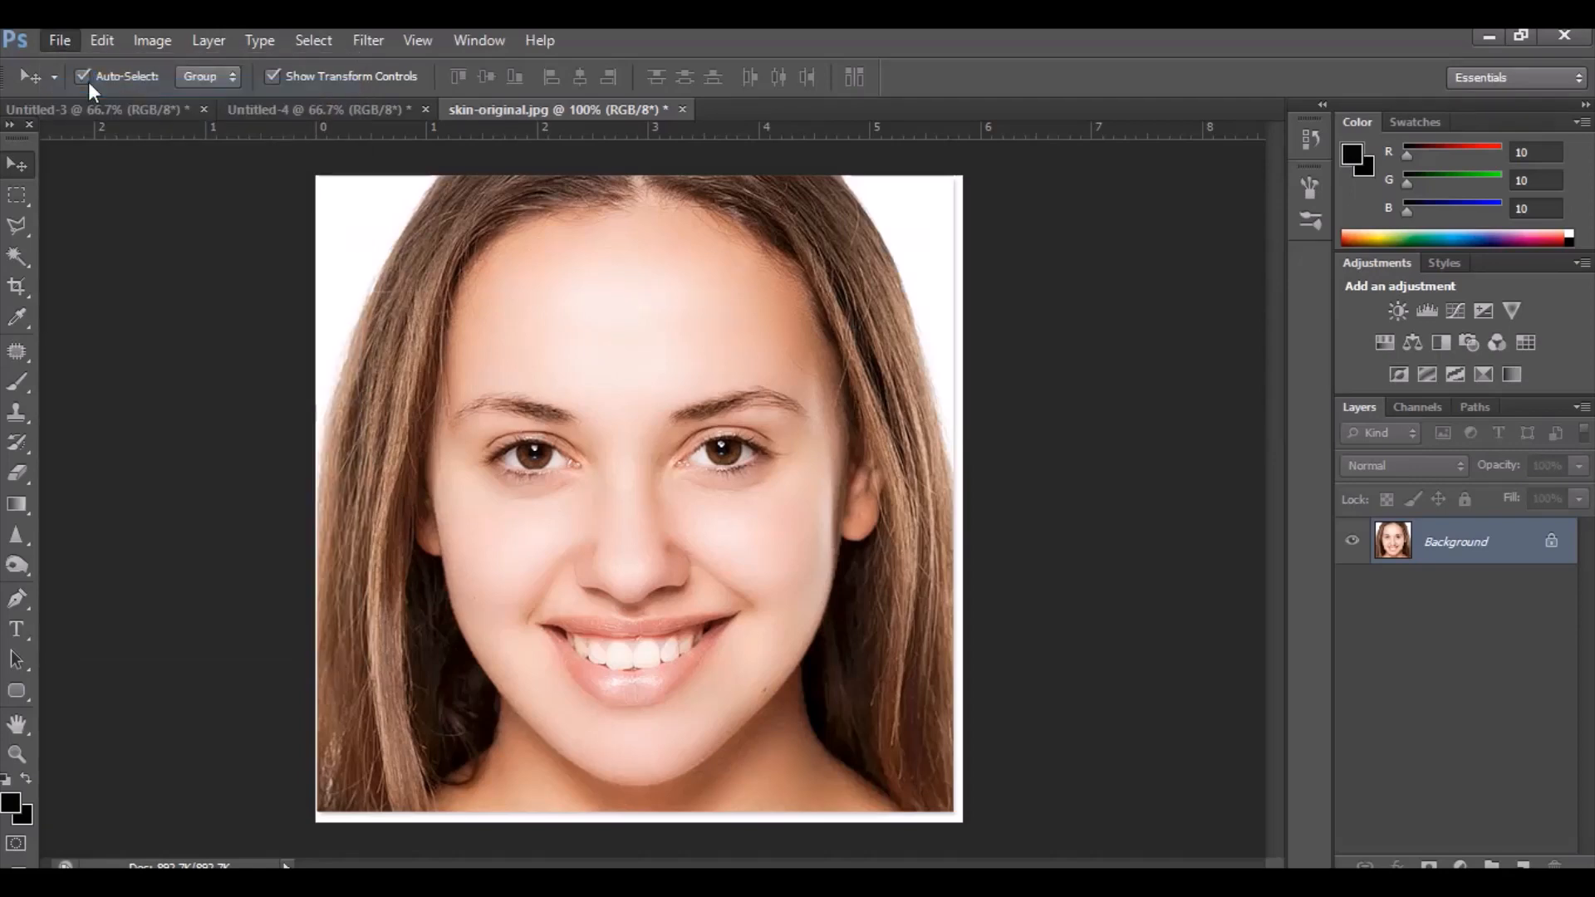
{"action": "left_click", "coordinate": [644, 286]}
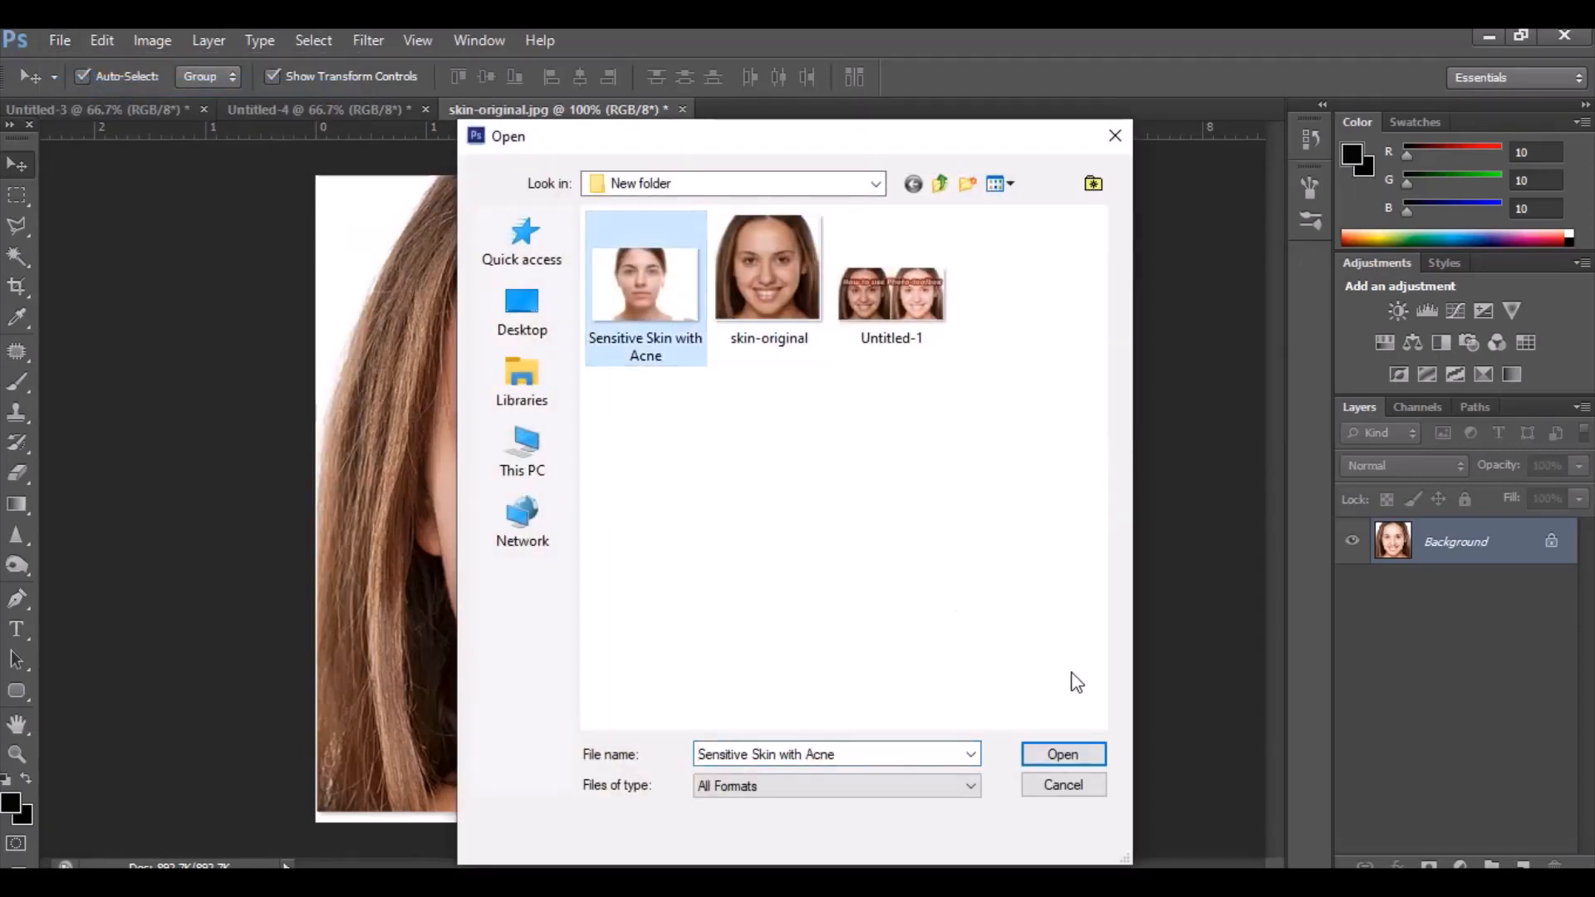
{"action": "left_click", "coordinate": [1063, 754]}
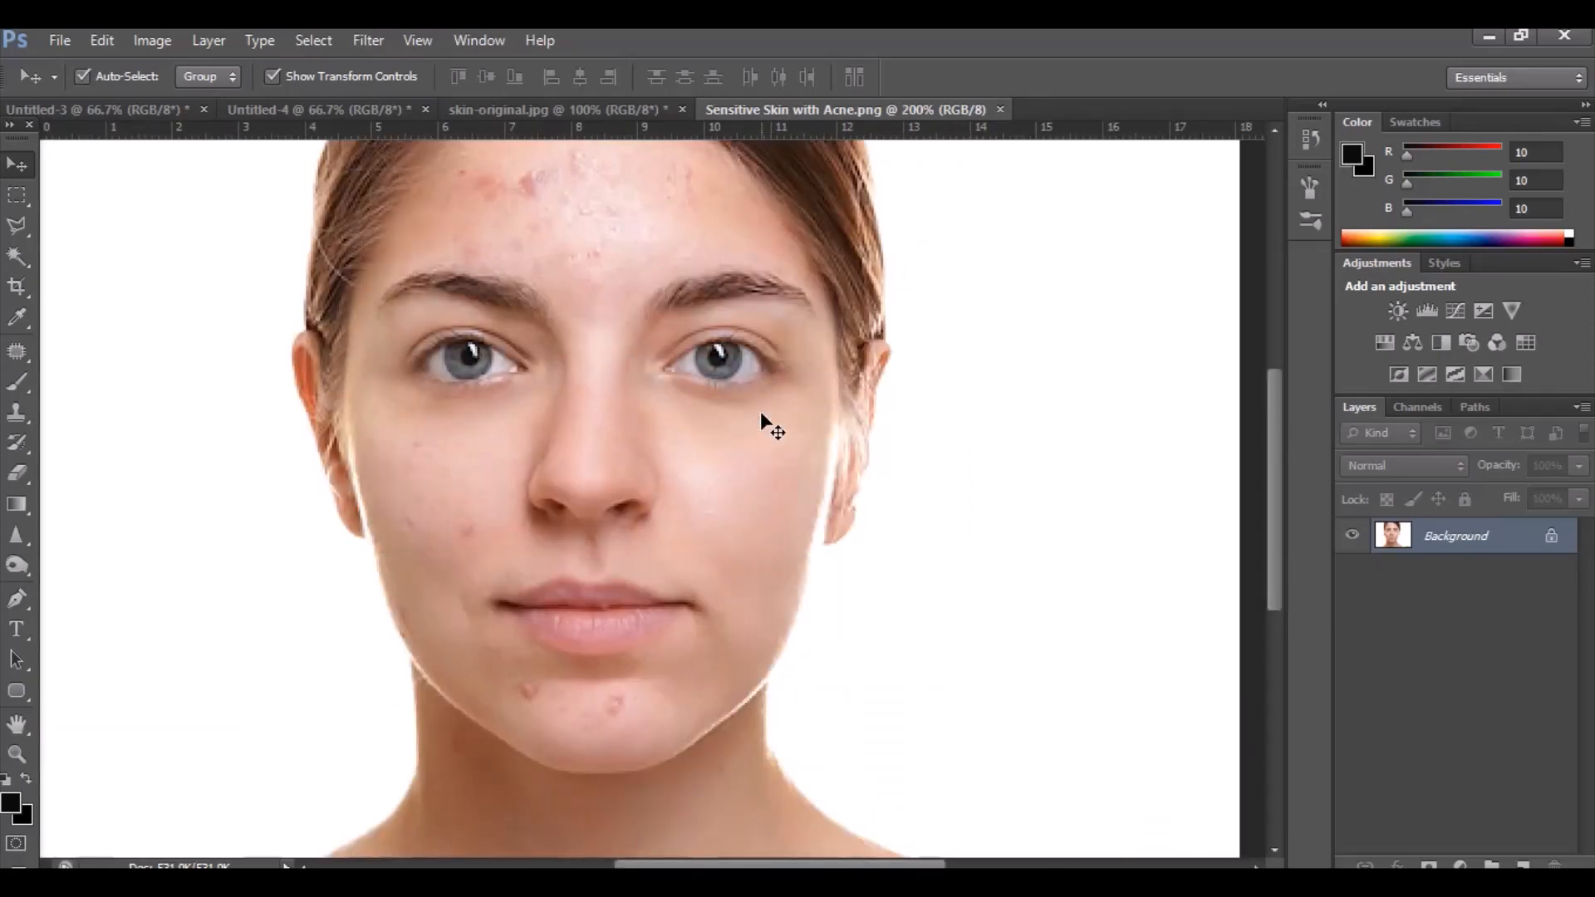
Bring the whole forehead into view and choose the Spot Healing Brush tool
{"action": "mouse_move", "coordinate": [776, 385]}
{"action": "left_mouse_down"}
{"action": "mouse_move", "coordinate": [841, 593]}
{"action": "mouse_move", "coordinate": [855, 562]}
{"action": "left_mouse_up"}
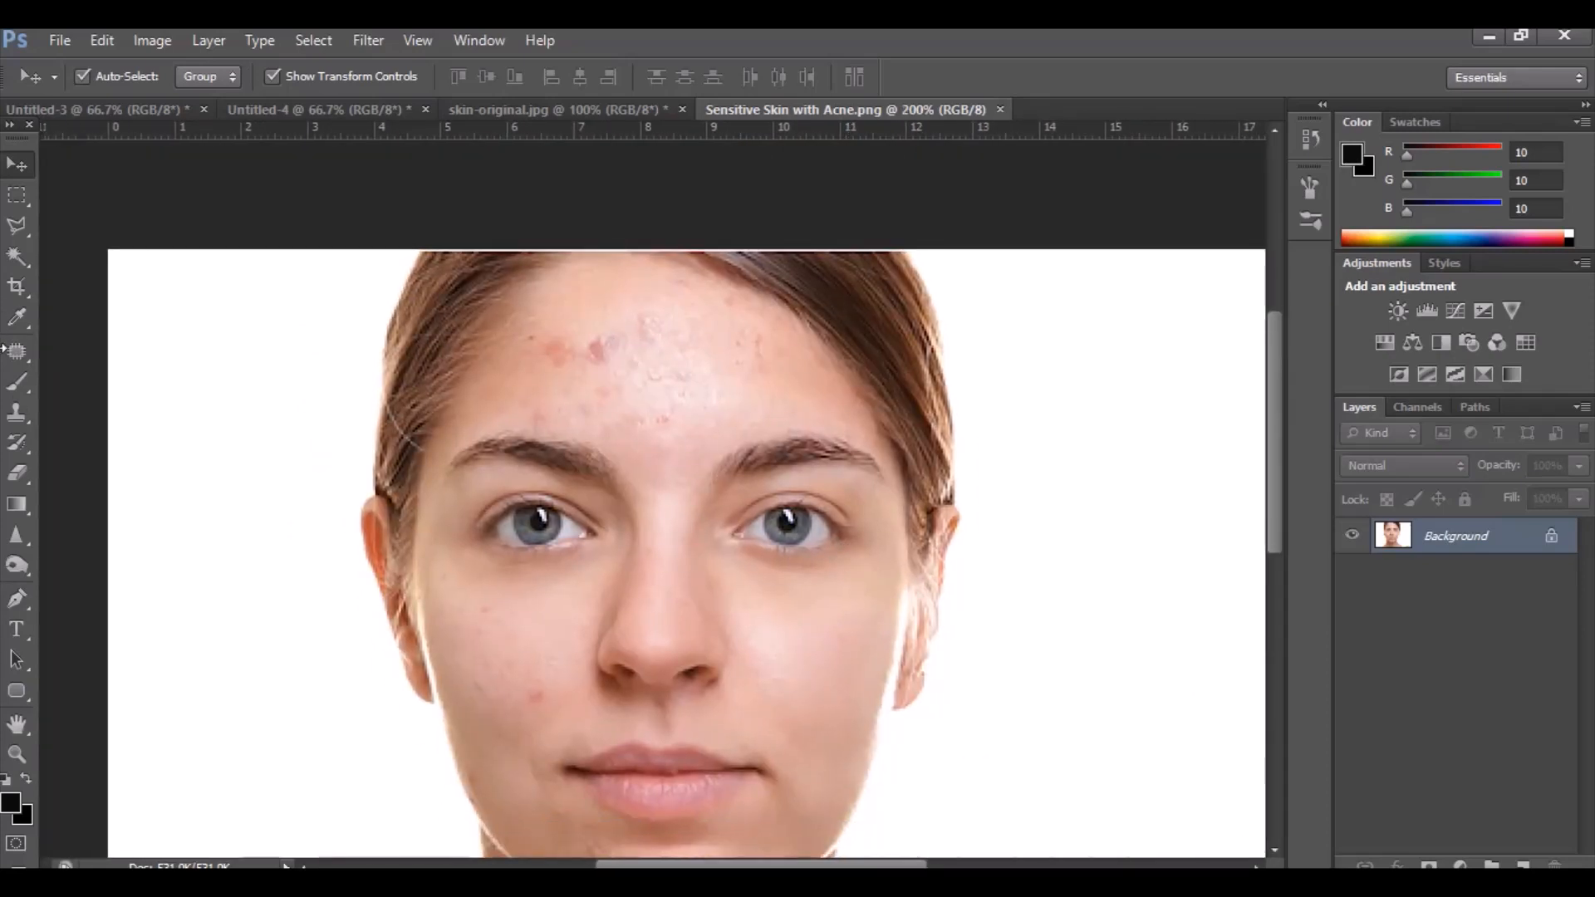
{"action": "left_click", "coordinate": [29, 356]}
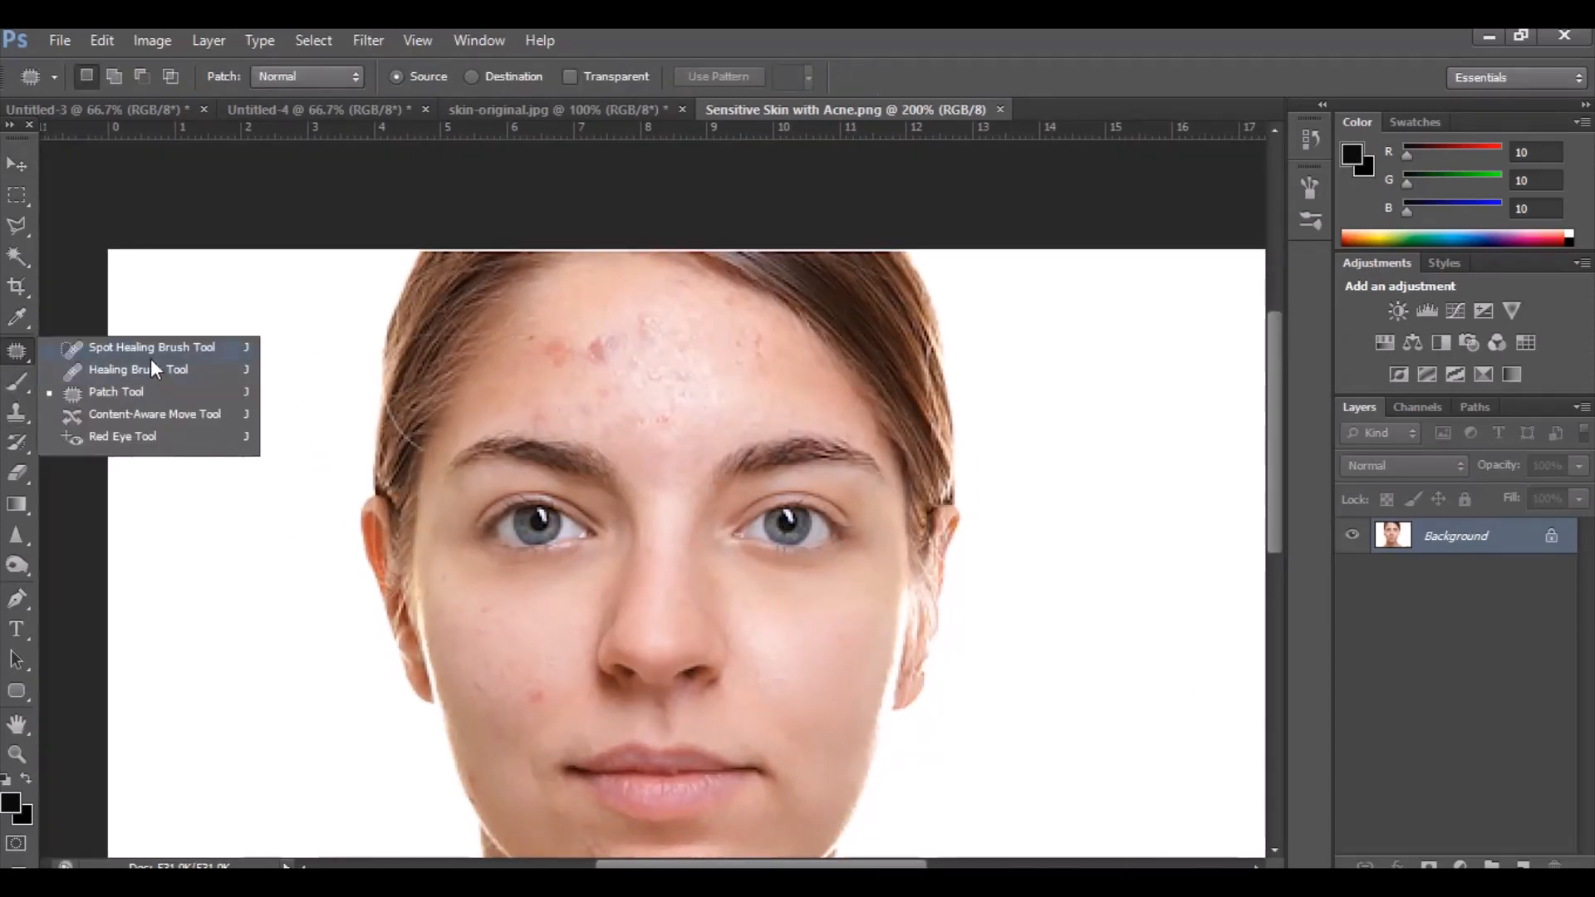
{"action": "left_click", "coordinate": [151, 354]}
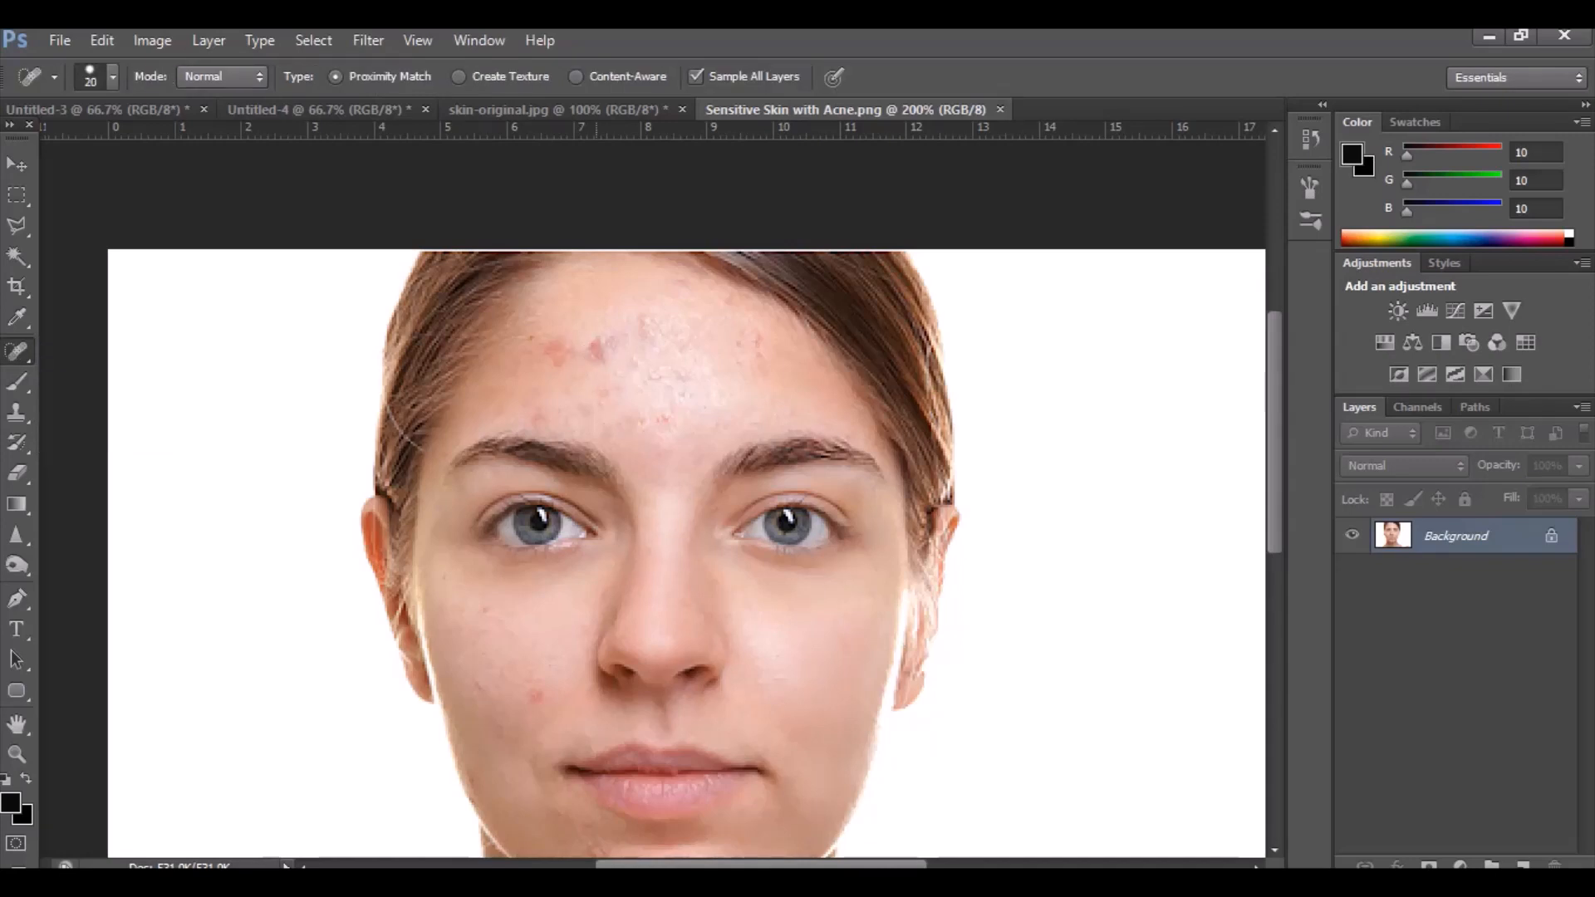
Try to heal the dark forehead blemish with the brush at size 25, and undo the stroke
{"action": "key", "text": "bracketright"}
{"action": "left_click", "coordinate": [595, 347]}
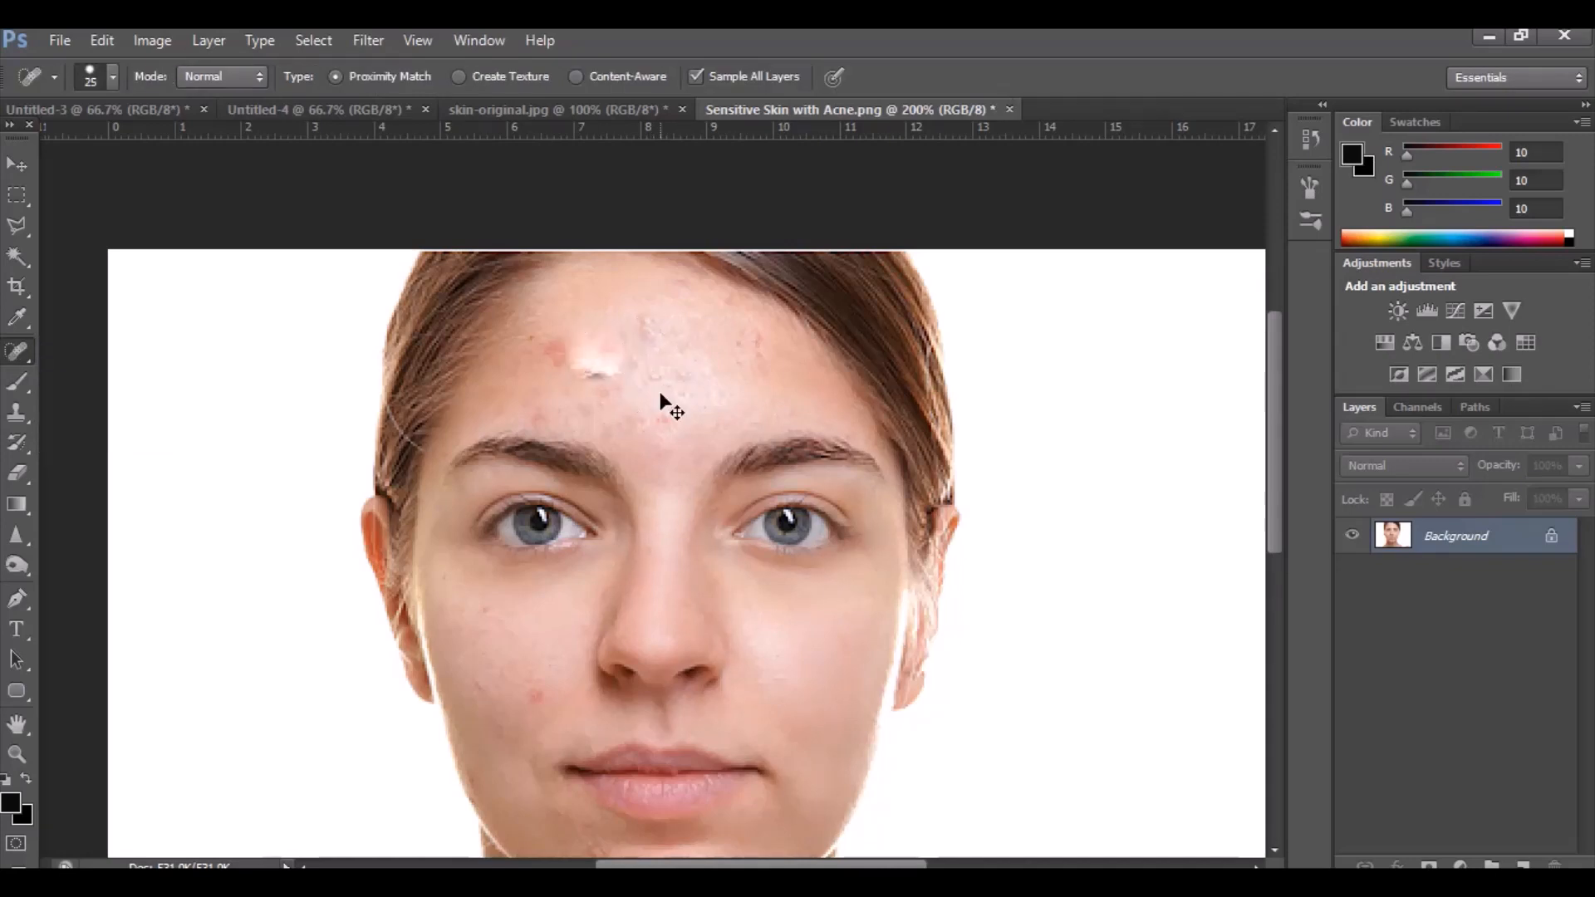
{"action": "key", "text": "ctrl+z"}
Reduce the healing brush to size 10 and heal the blemishes across the middle and upper part of the forehead
{"action": "key", "text": "bracketleft"}
{"action": "key", "text": "bracketleft"}
{"action": "key", "text": "bracketleft"}
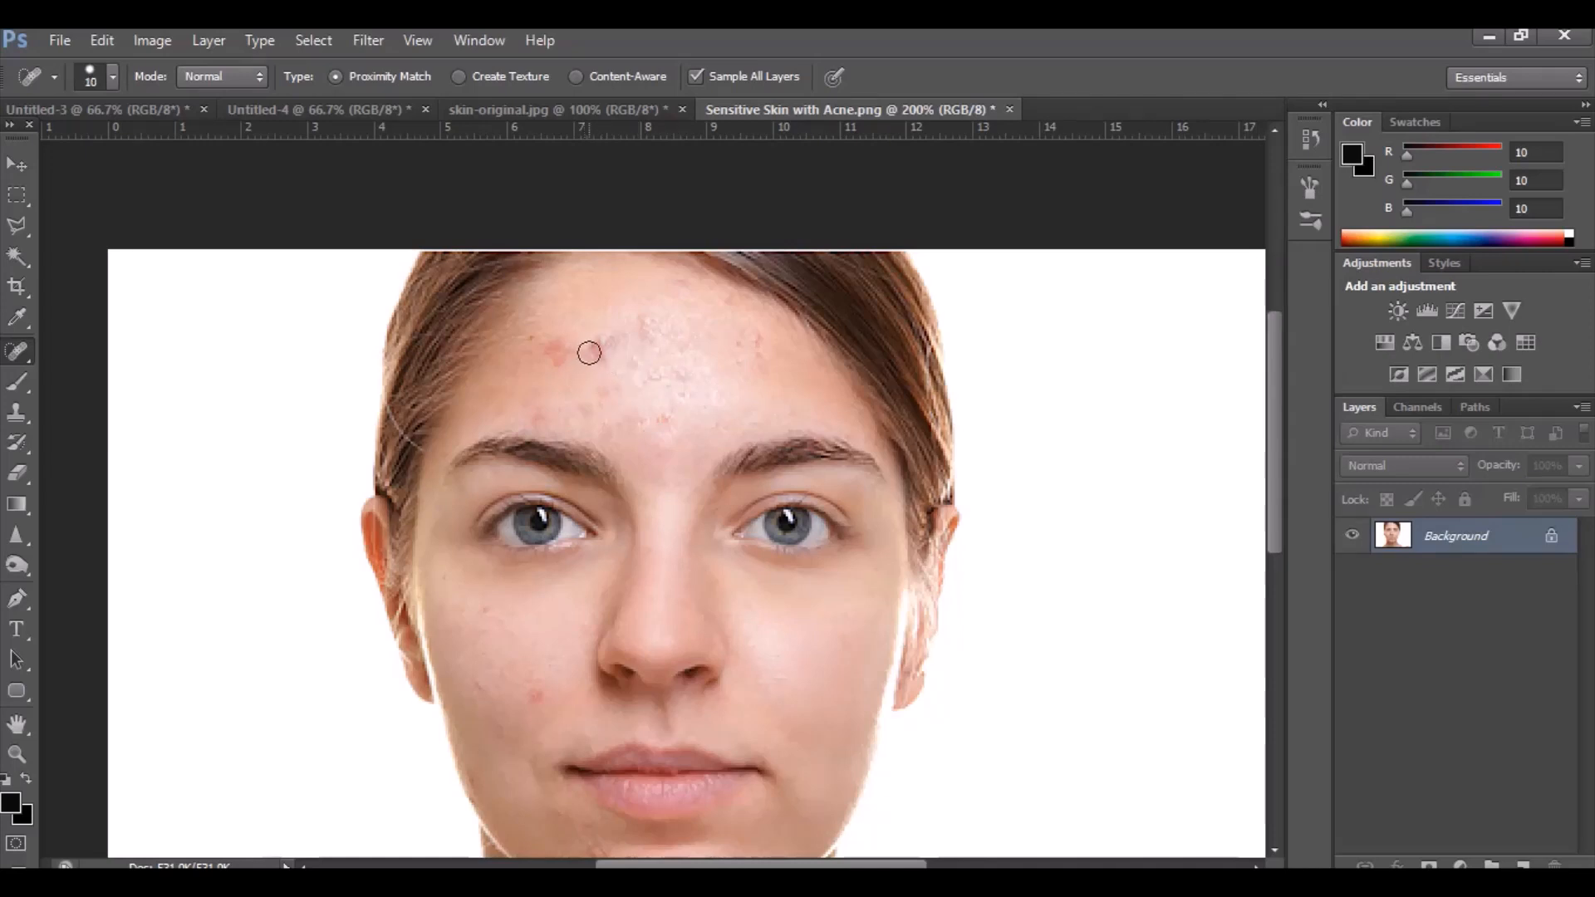
{"action": "left_click", "coordinate": [589, 353]}
{"action": "left_click", "coordinate": [605, 347]}
{"action": "left_click", "coordinate": [625, 343]}
{"action": "left_click", "coordinate": [684, 287]}
{"action": "left_click", "coordinate": [730, 342]}
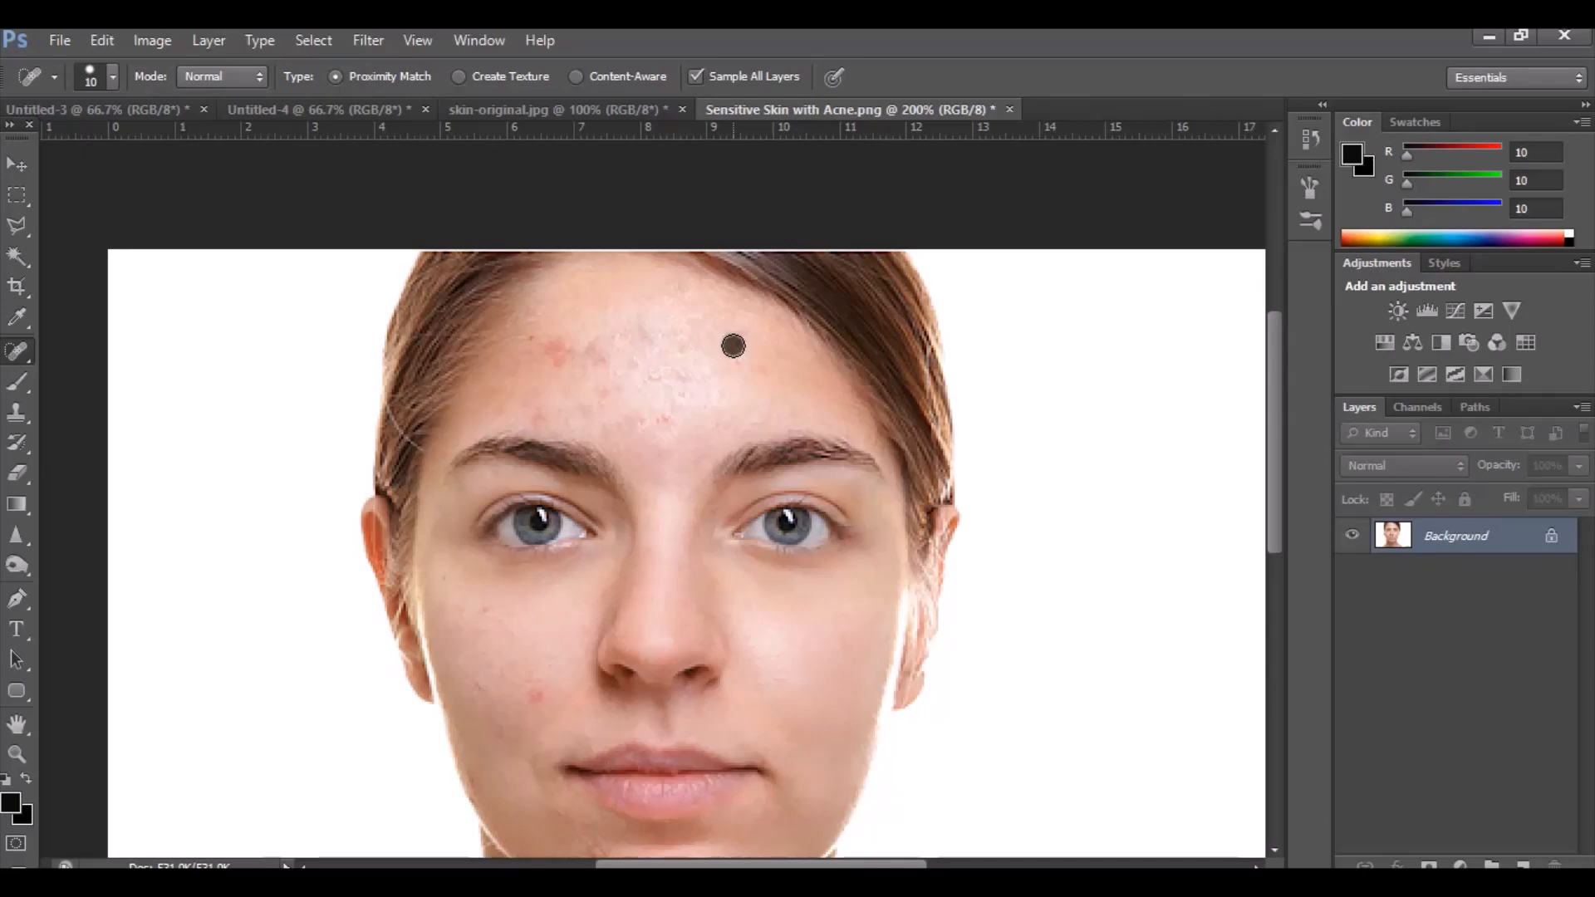
{"action": "left_click", "coordinate": [674, 372]}
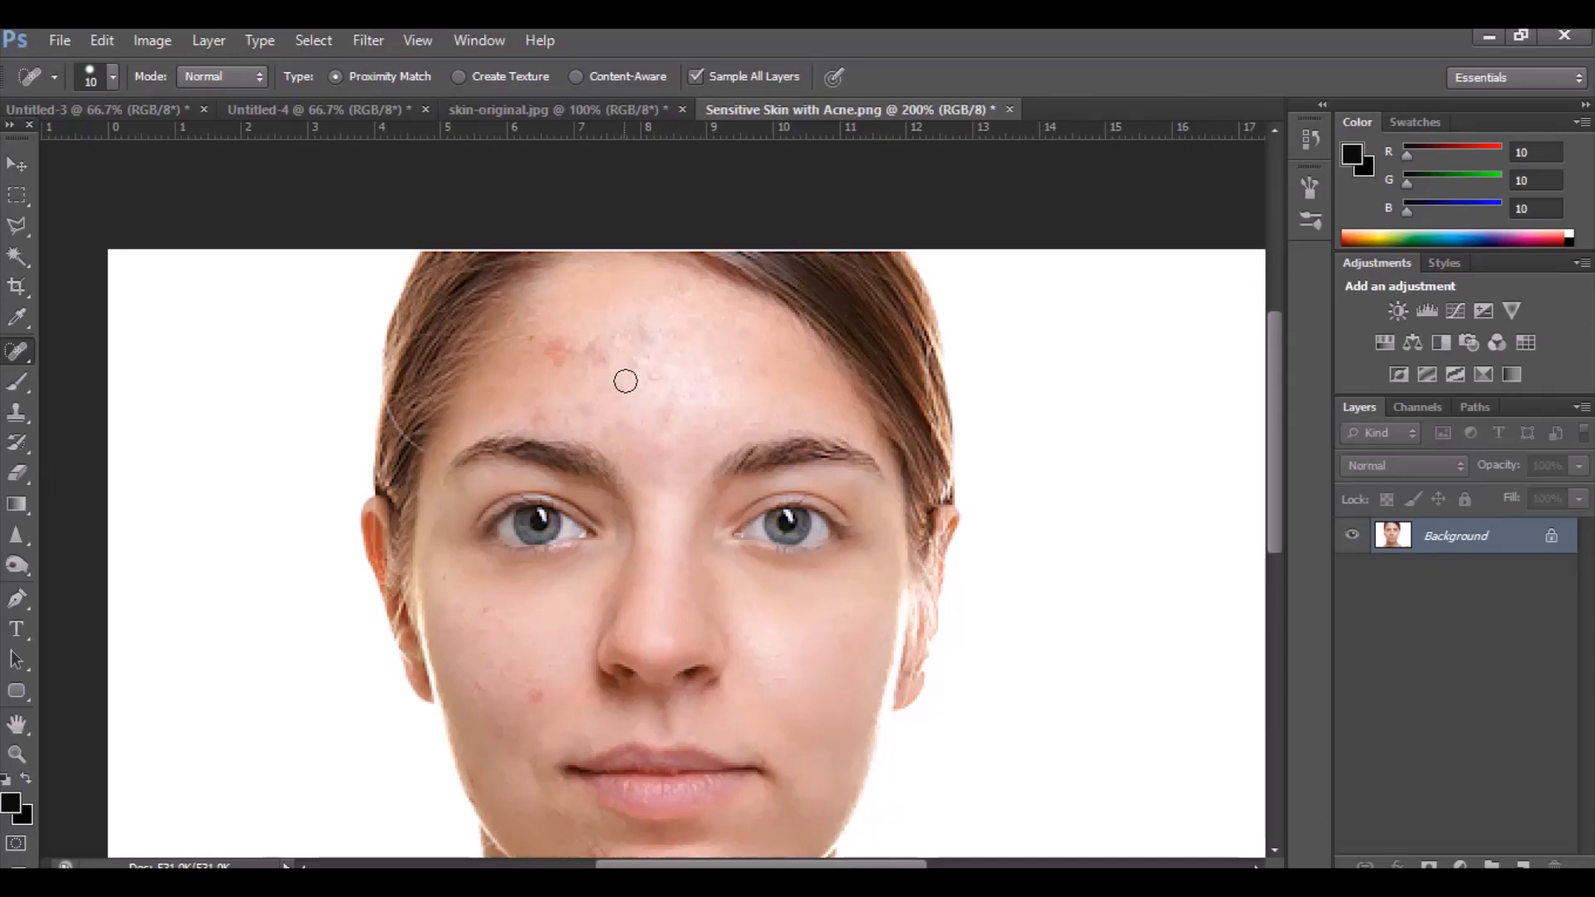
{"action": "left_click", "coordinate": [651, 370]}
{"action": "left_click", "coordinate": [626, 360]}
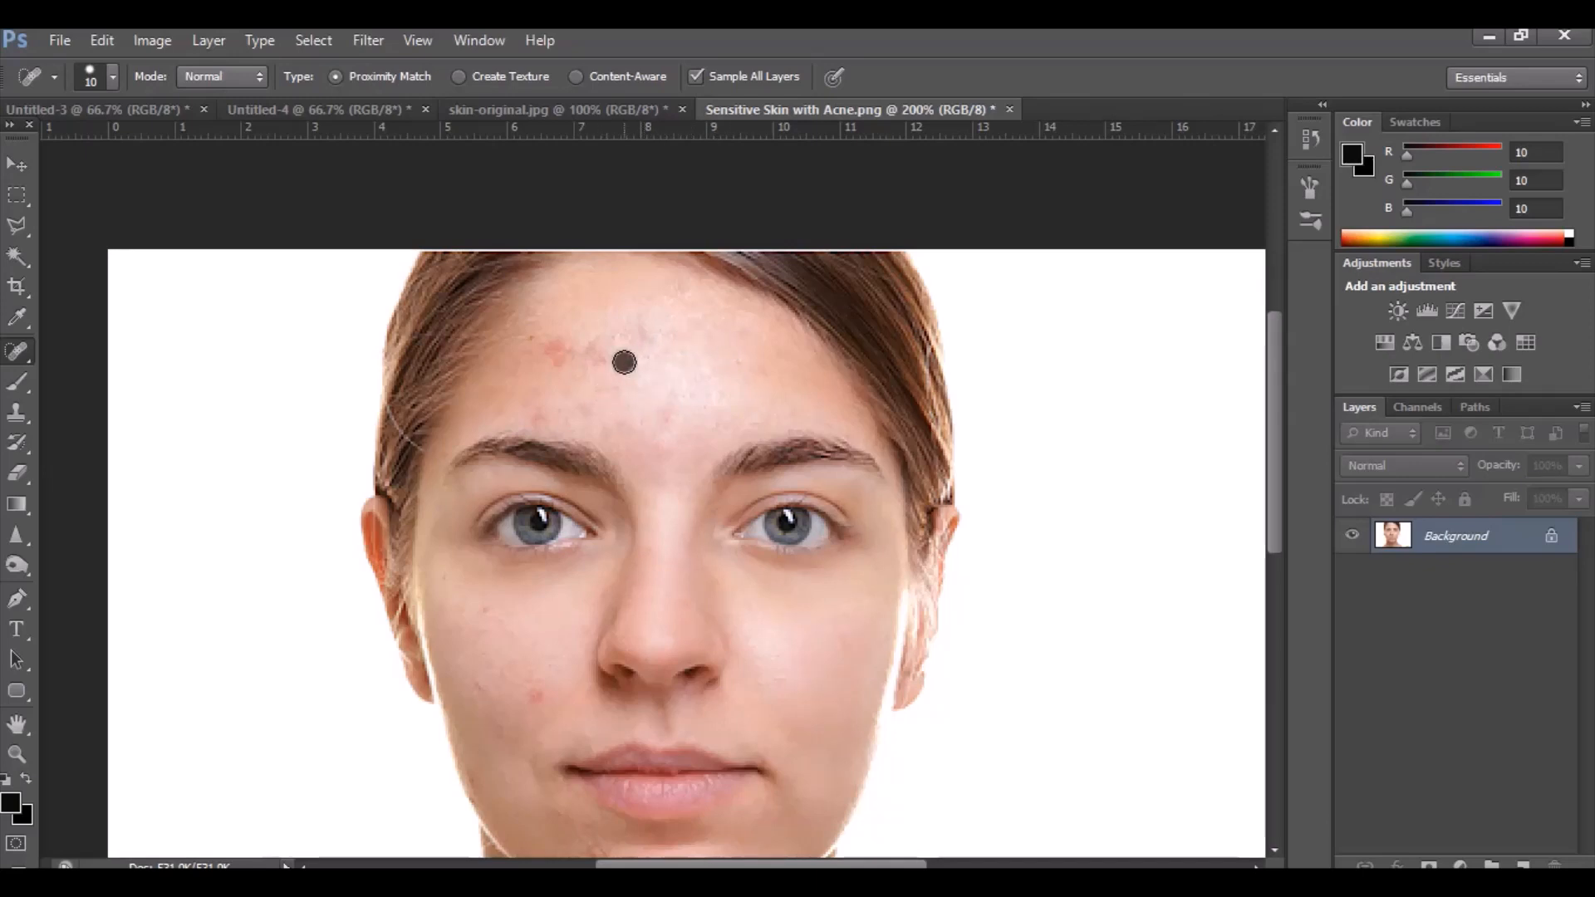
Heal the red spots on the left side of the forehead in the photo, down to just above the eyebrow
{"action": "left_click", "coordinate": [558, 347]}
{"action": "left_click", "coordinate": [532, 338]}
{"action": "left_click_drag", "start_coordinate": [572, 358], "coordinate": [594, 351]}
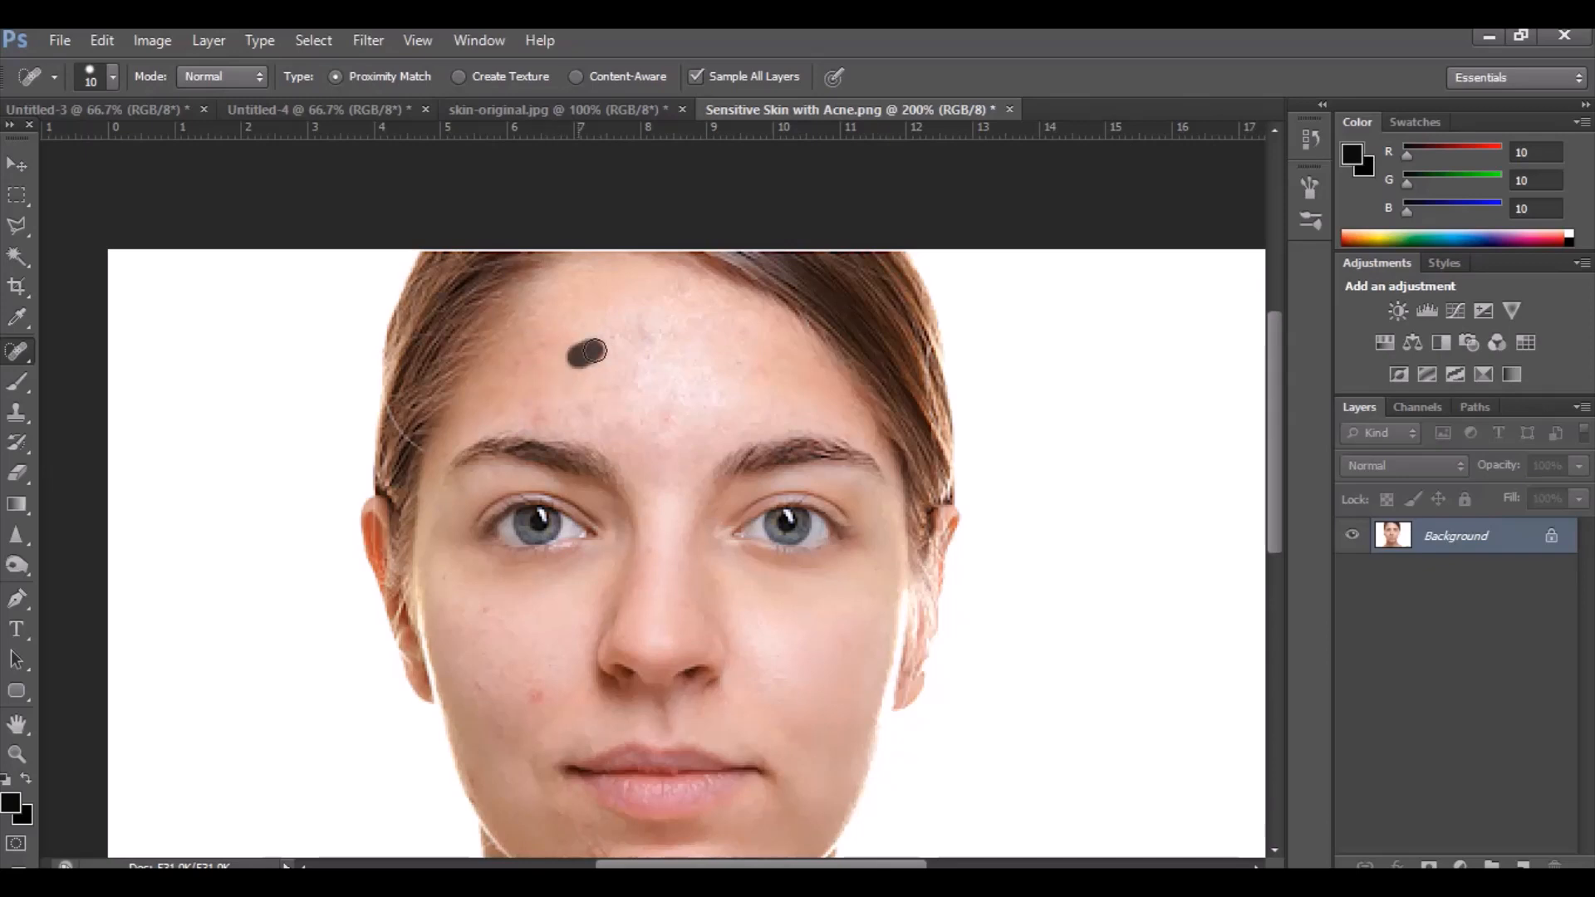
{"action": "left_click", "coordinate": [637, 338]}
{"action": "left_click", "coordinate": [657, 362]}
{"action": "left_click", "coordinate": [581, 406]}
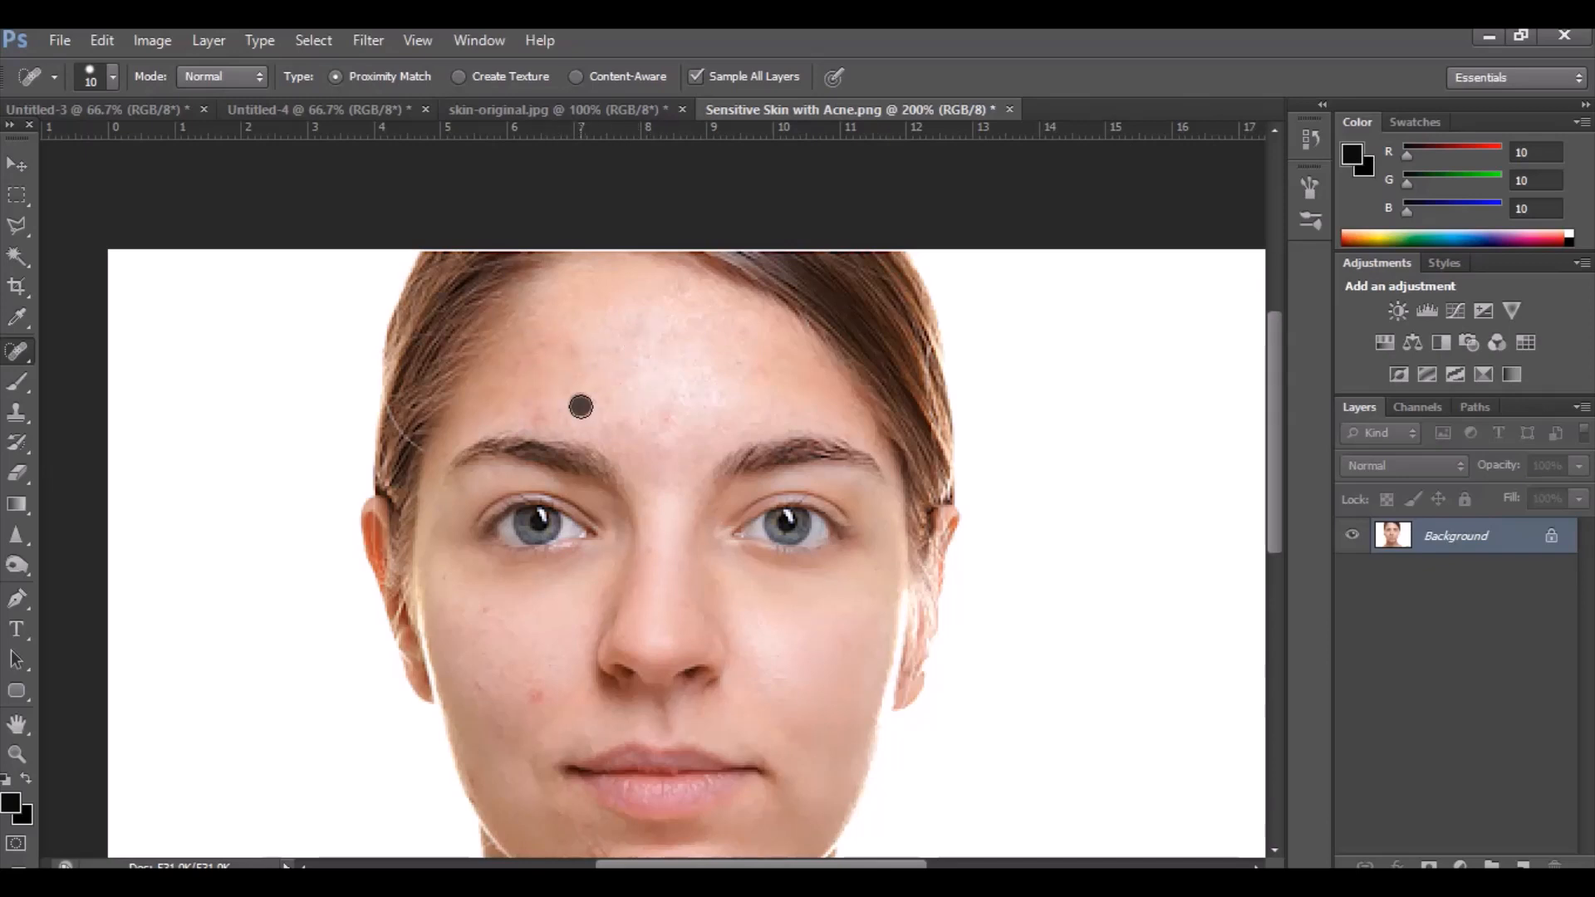
{"action": "left_click", "coordinate": [539, 409]}
{"action": "left_click", "coordinate": [580, 371]}
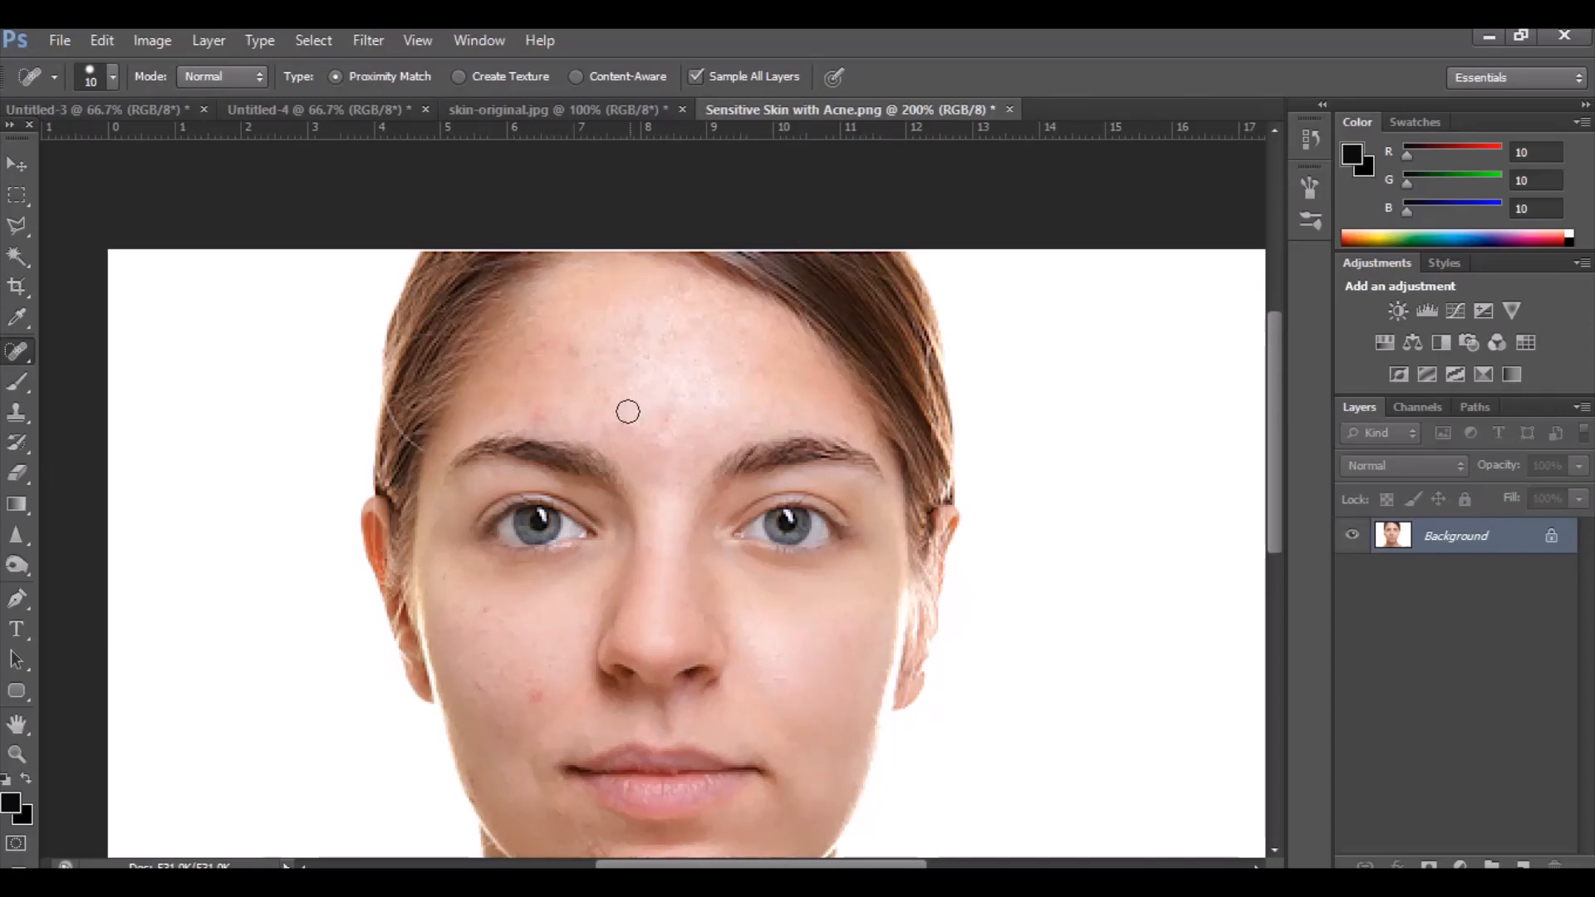
Heal the remaining small forehead spots, including those between the eyebrows and near the hairline
{"action": "left_click", "coordinate": [630, 329]}
{"action": "left_click", "coordinate": [645, 367]}
{"action": "left_click", "coordinate": [666, 419]}
{"action": "left_click", "coordinate": [667, 441]}
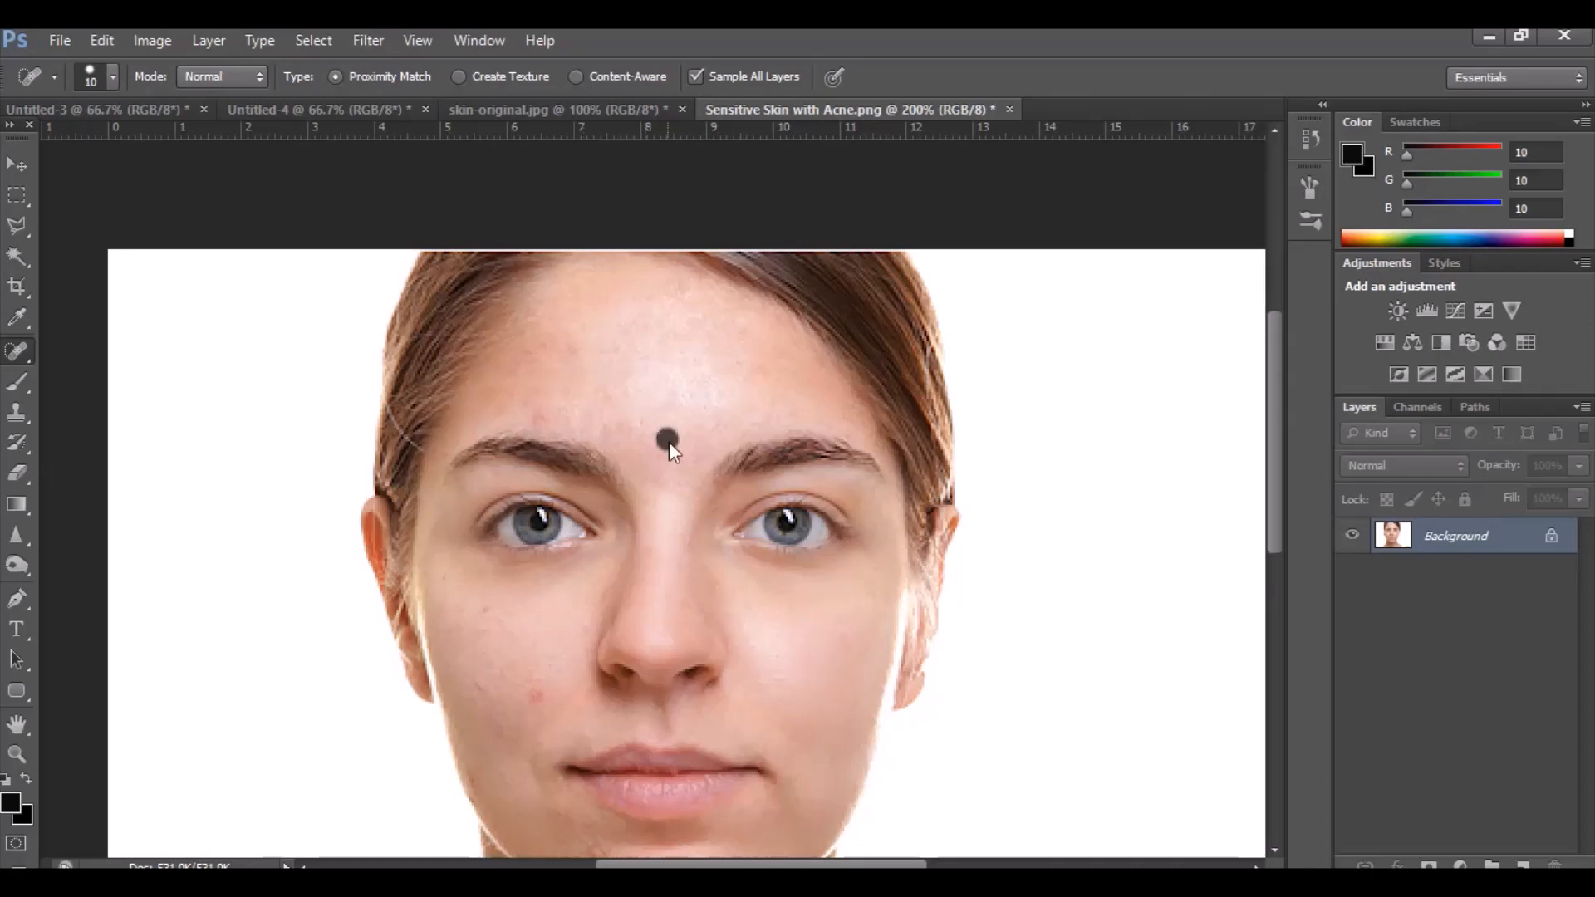
{"action": "left_click", "coordinate": [742, 334]}
{"action": "left_click", "coordinate": [644, 326]}
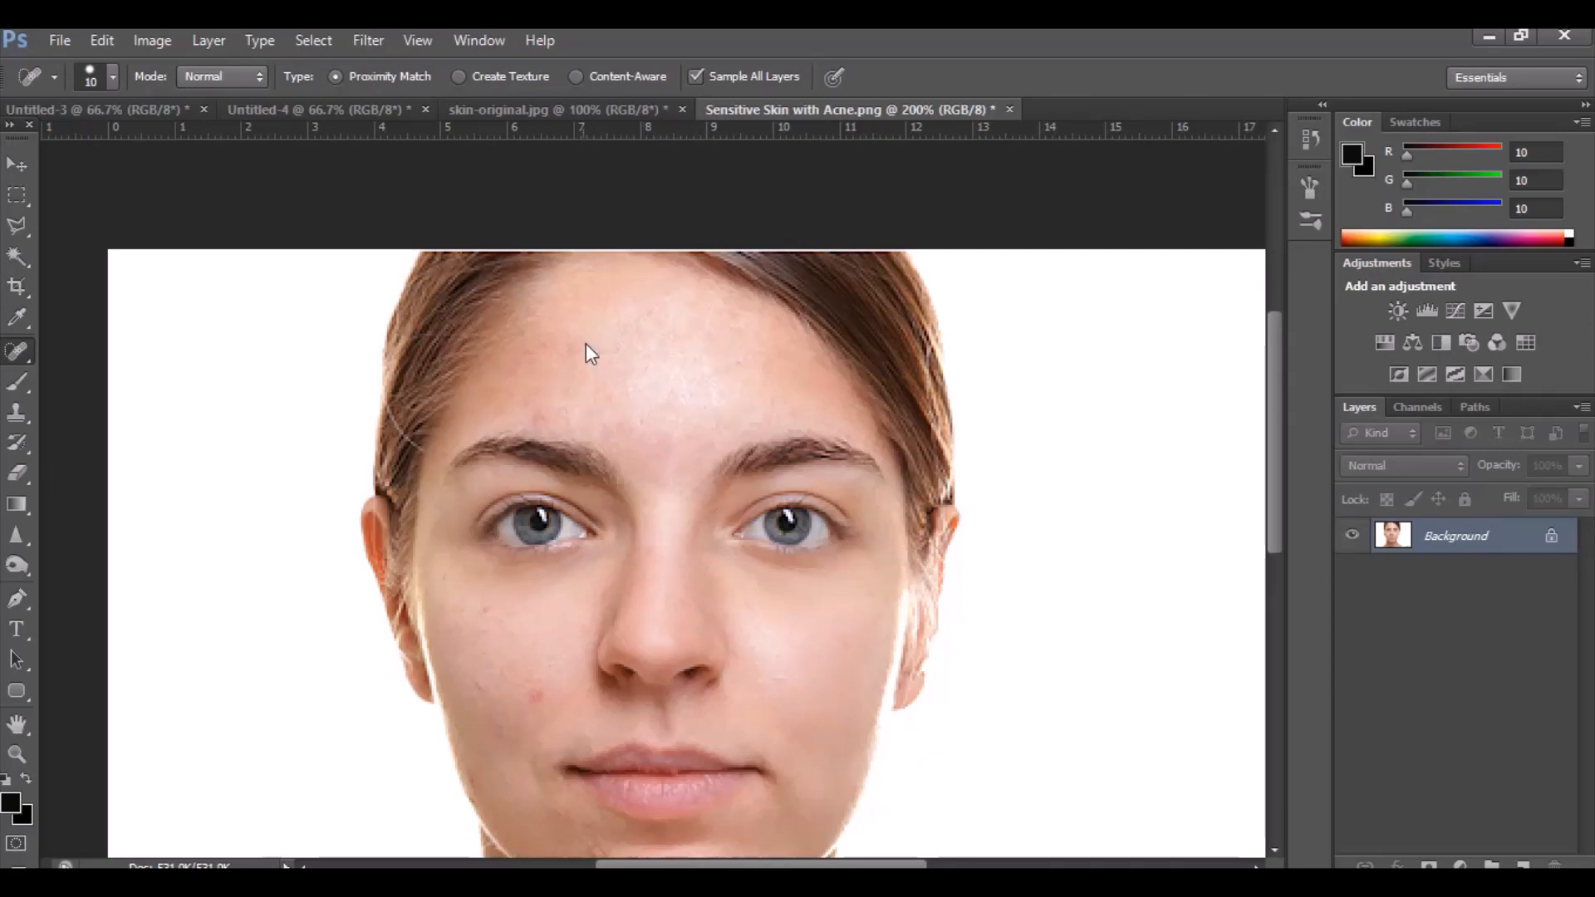
{"action": "left_click", "coordinate": [529, 370]}
{"action": "left_click", "coordinate": [548, 339]}
{"action": "left_click", "coordinate": [640, 321]}
{"action": "left_click", "coordinate": [672, 290]}
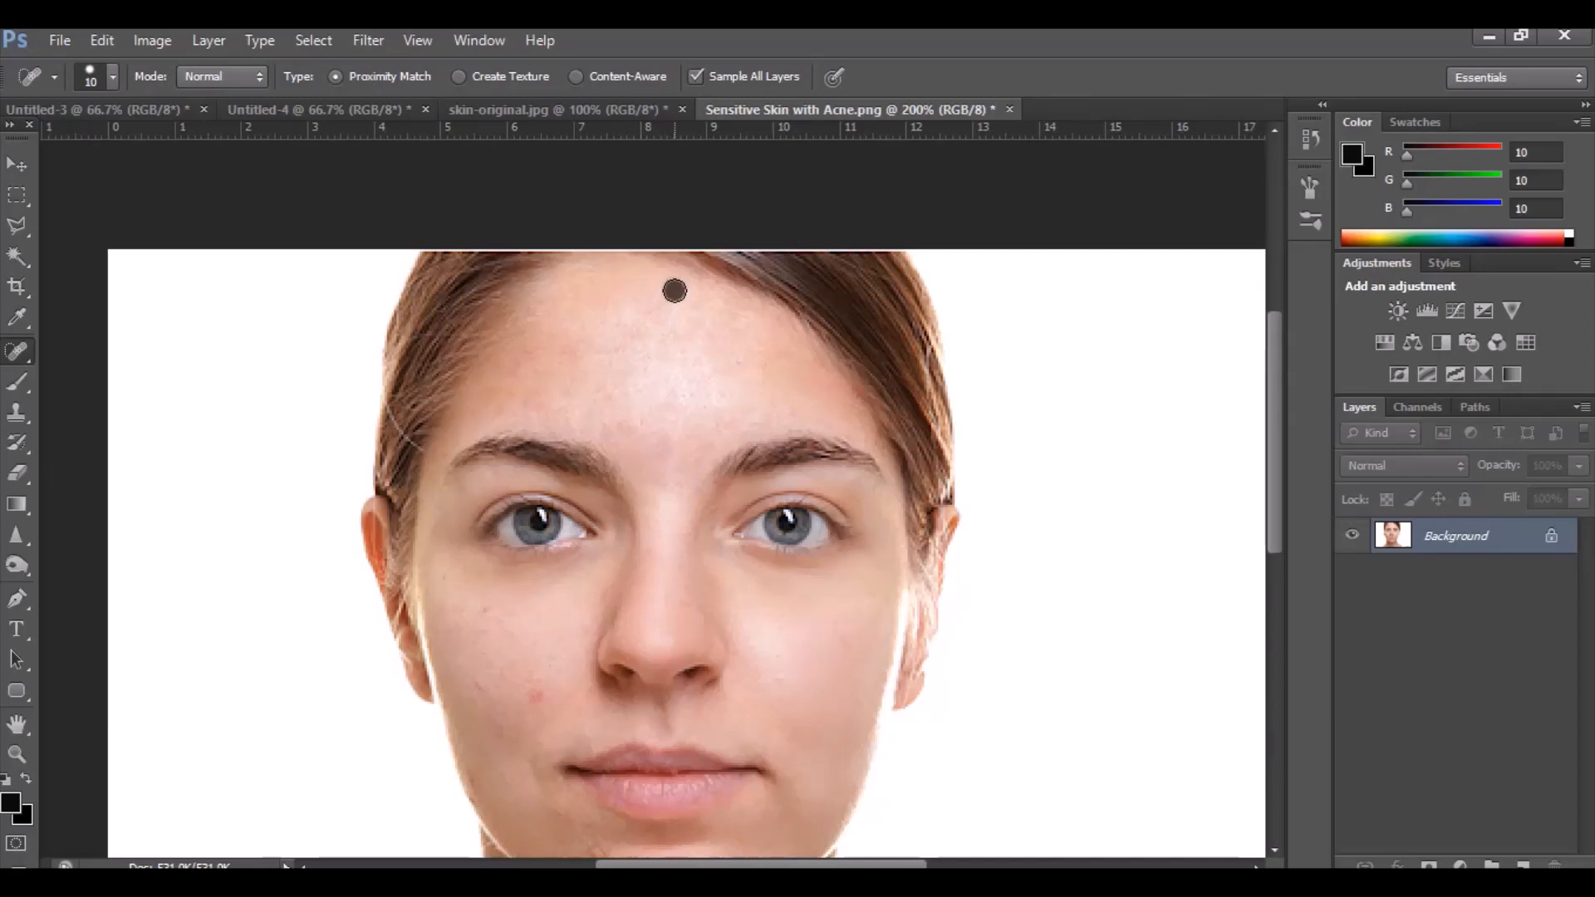
{"action": "left_click", "coordinate": [758, 387]}
Heal the spots on the left cheek and along the jaw edge in the photo
{"action": "scroll", "coordinate": [531, 579], "scroll_direction": "down", "scroll_amount": 1}
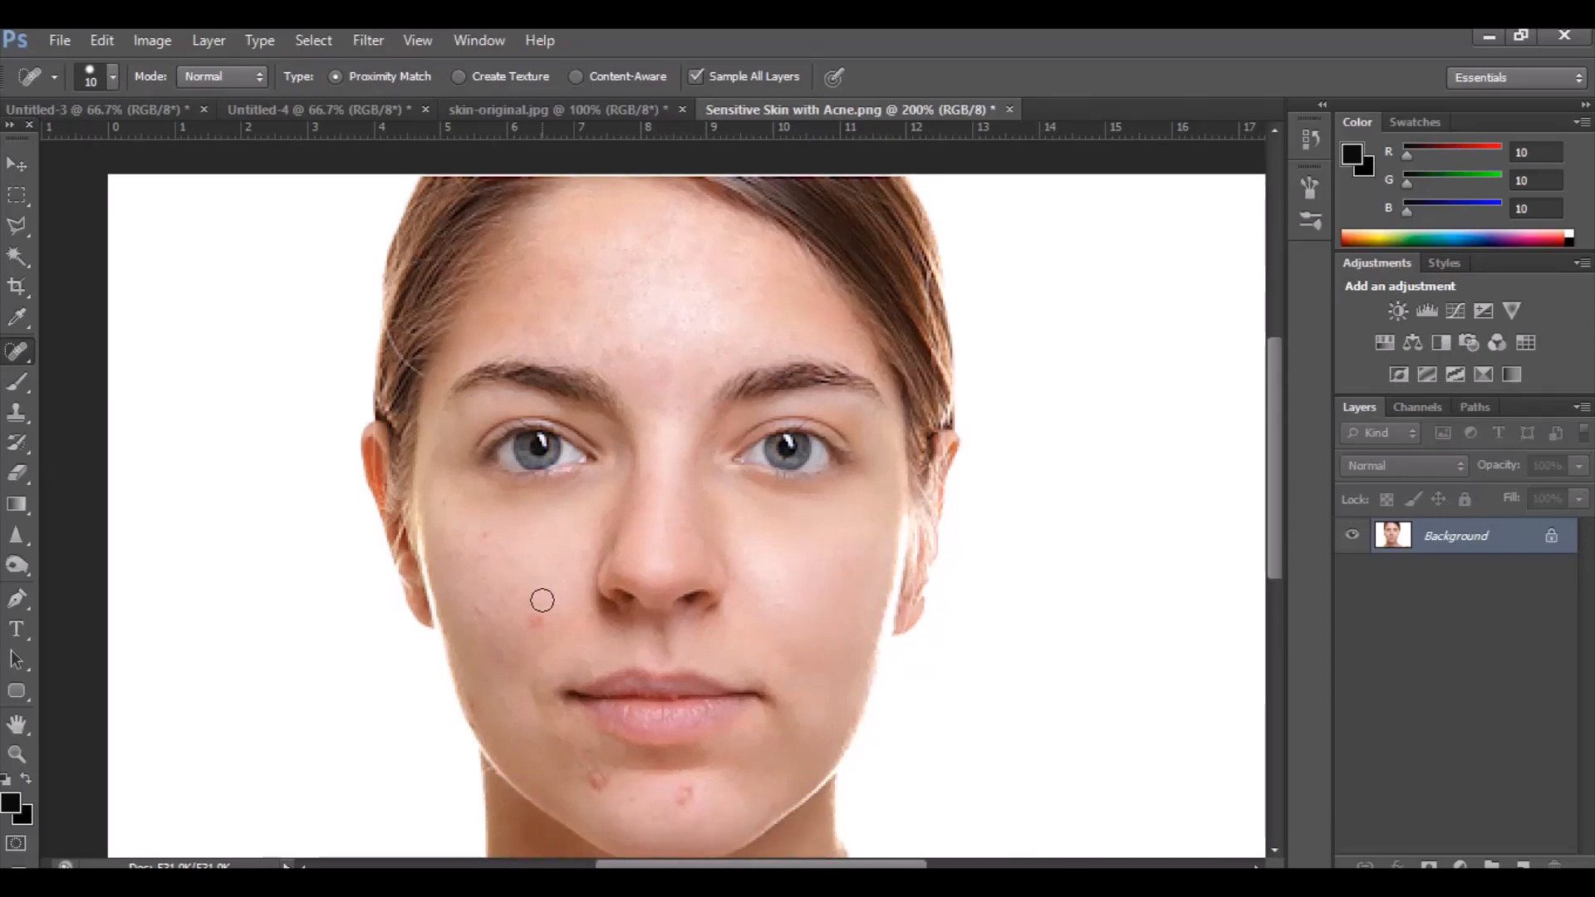
{"action": "left_click", "coordinate": [487, 538]}
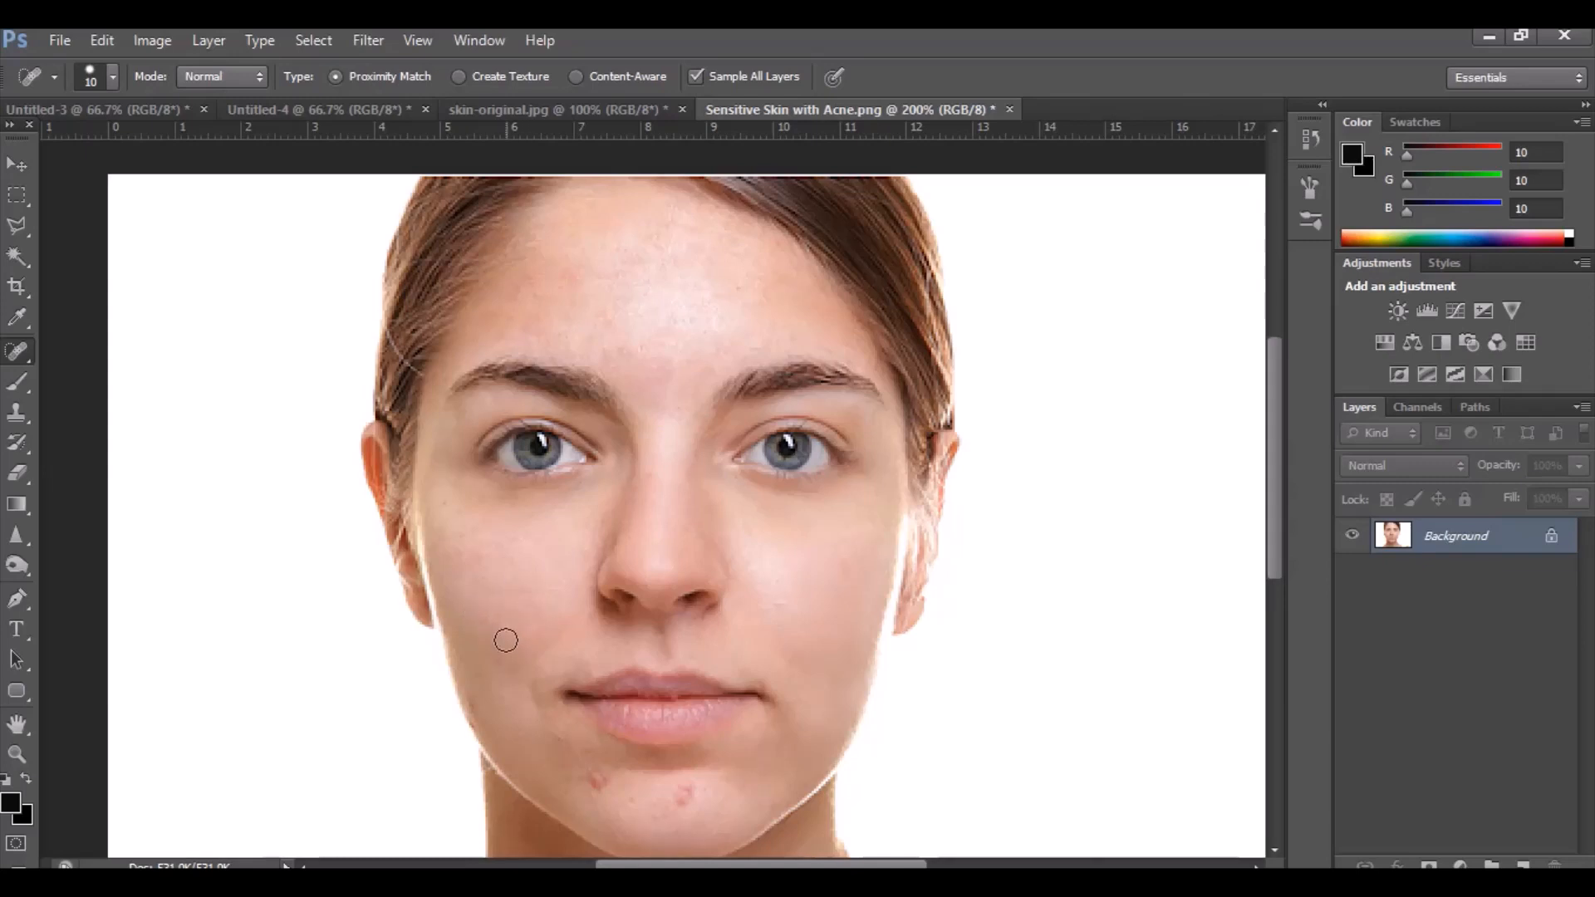
{"action": "left_click", "coordinate": [473, 701]}
Heal the red blemishes on the chin and the spots below the corner of the mouth
{"action": "scroll", "coordinate": [581, 765], "scroll_direction": "down", "scroll_amount": 1}
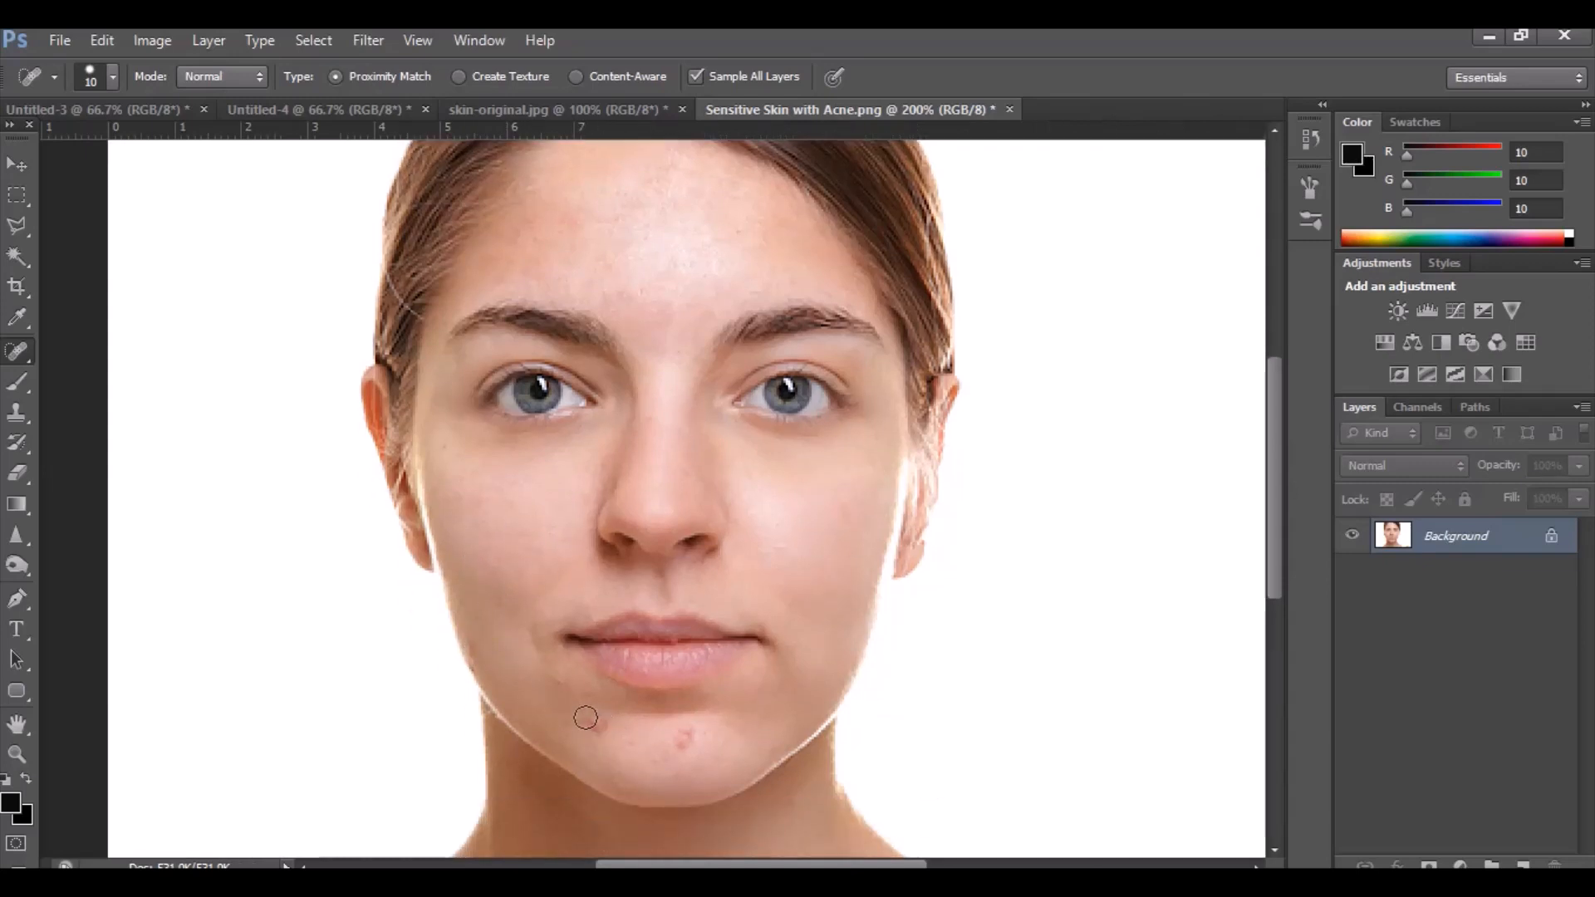
{"action": "left_click", "coordinate": [592, 724]}
{"action": "left_click", "coordinate": [687, 734]}
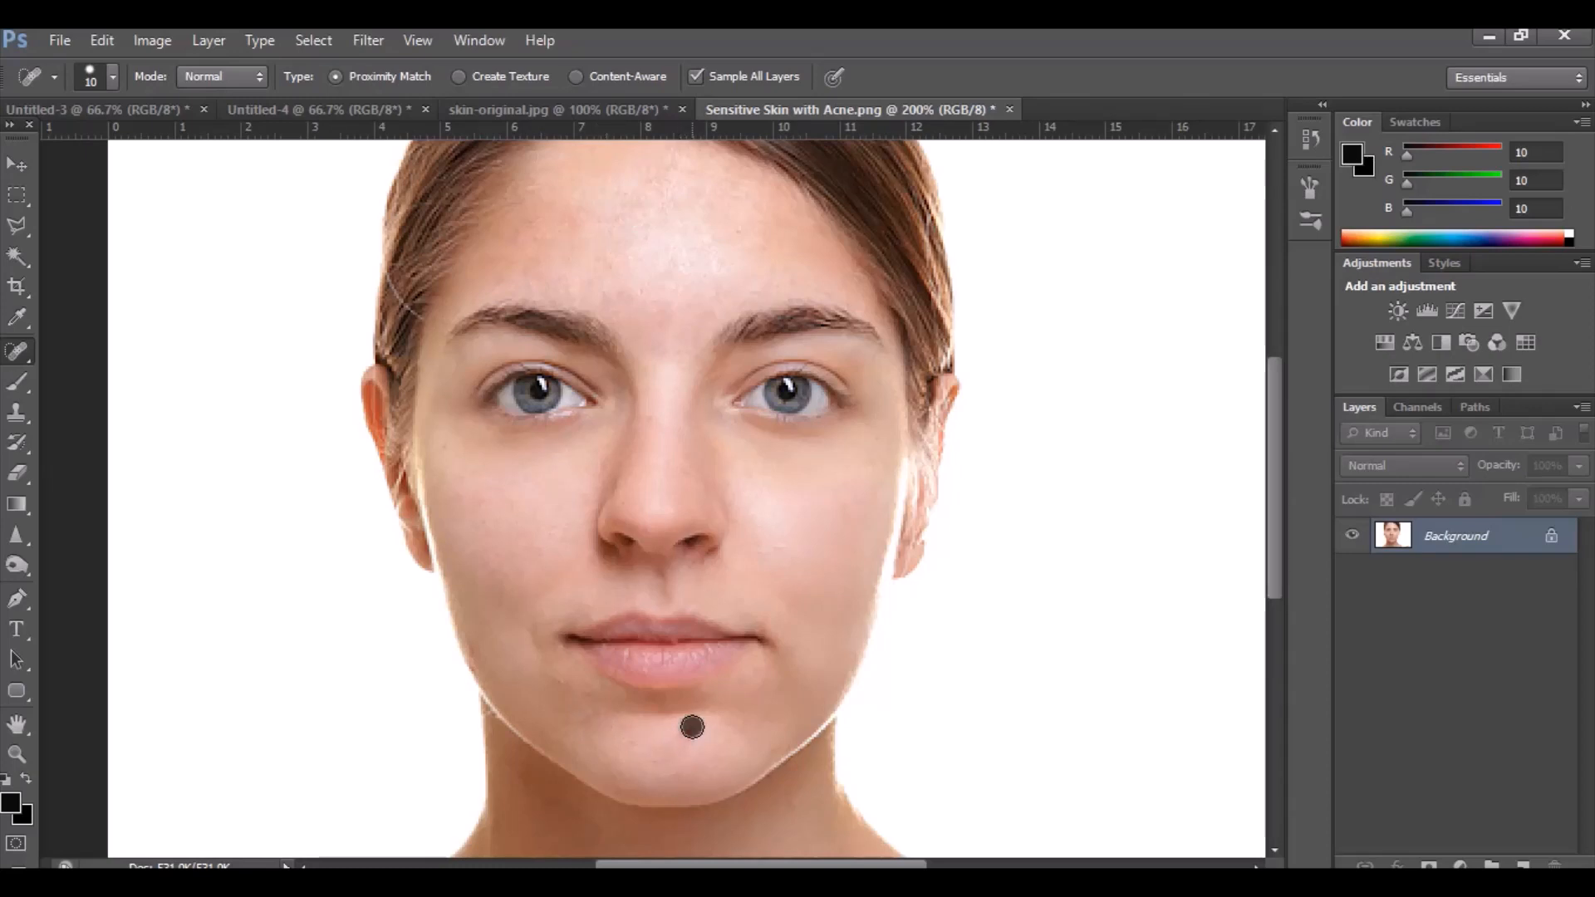
{"action": "left_click", "coordinate": [553, 684]}
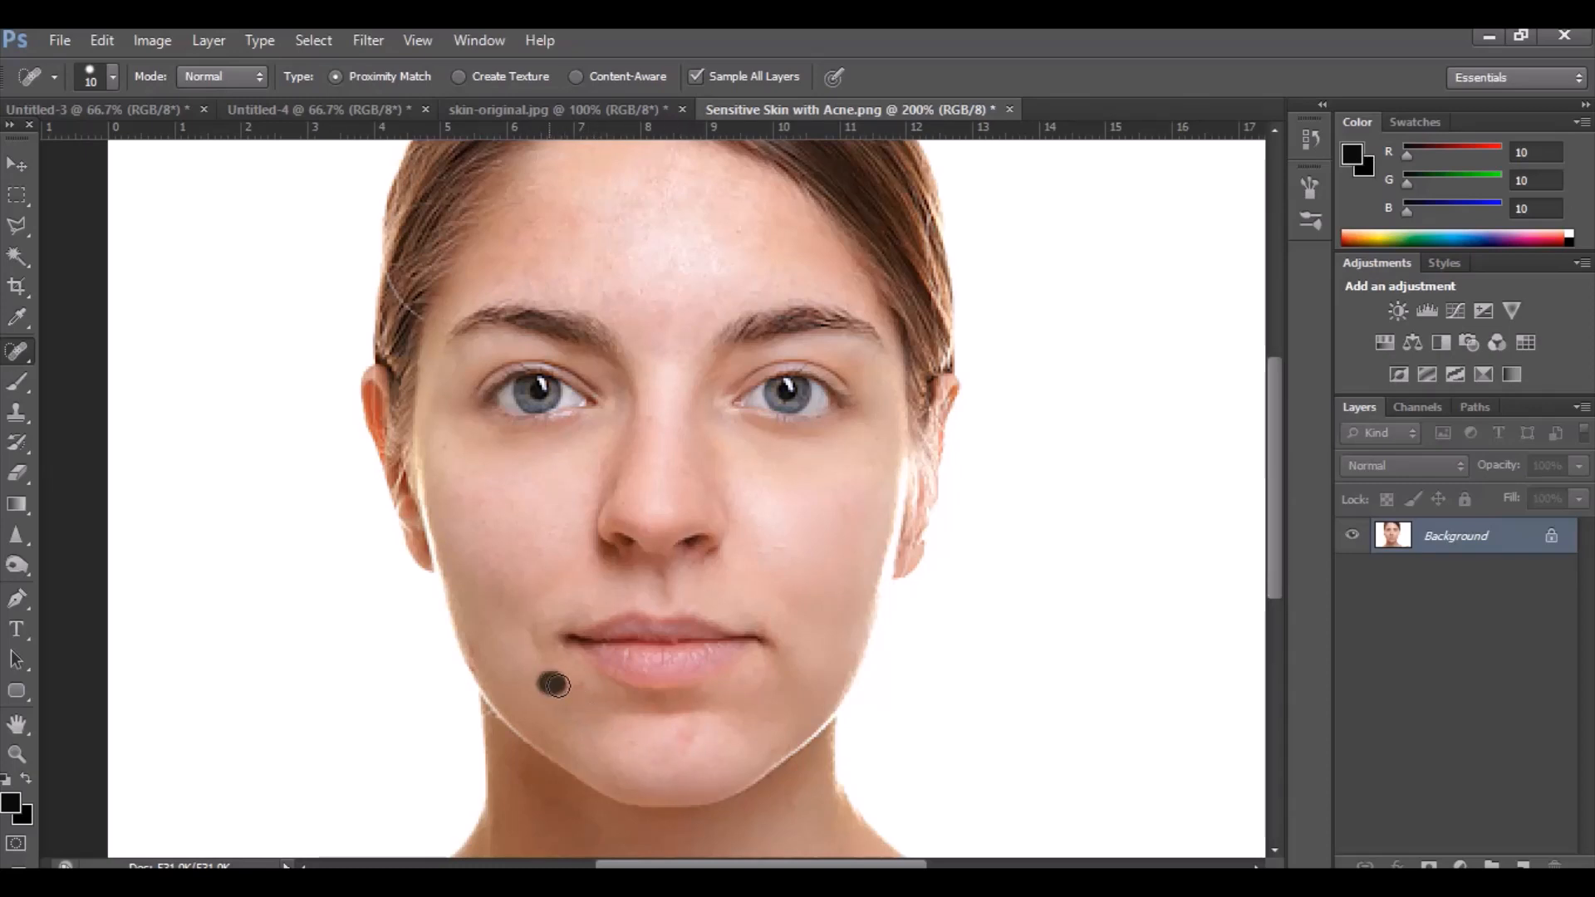
{"action": "left_click", "coordinate": [623, 715]}
{"action": "left_click", "coordinate": [687, 734]}
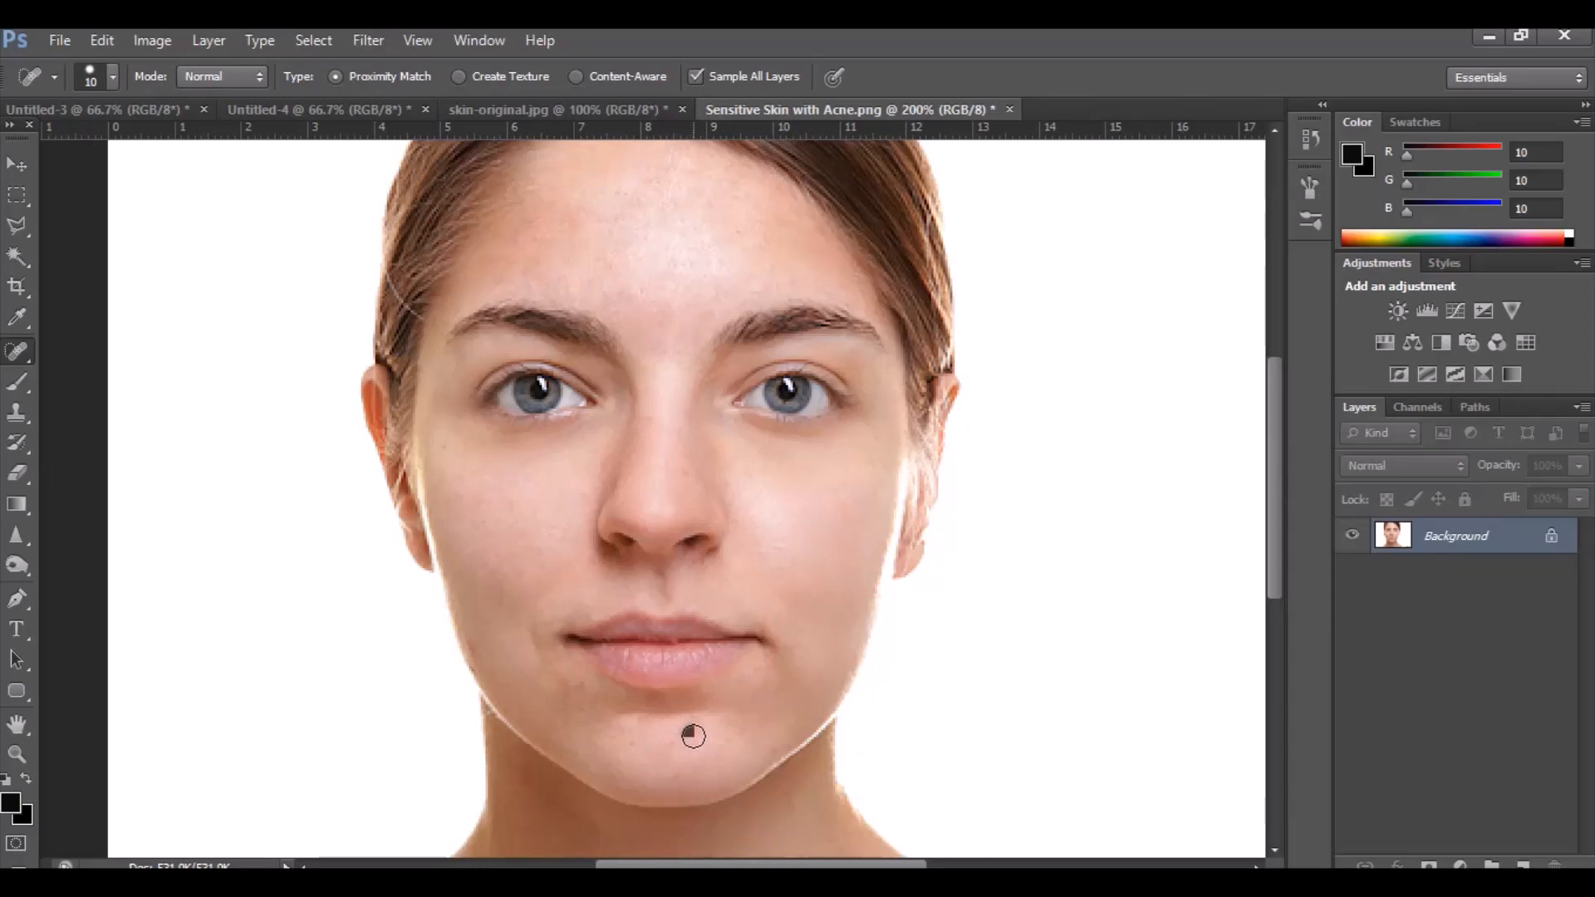
Open the healed portrait in the SkinFiner filter and view the face at 1:1 zoom
{"action": "scroll", "coordinate": [673, 731], "scroll_direction": "up", "scroll_amount": 5}
{"action": "scroll", "coordinate": [622, 518], "scroll_direction": "down", "scroll_amount": 3}
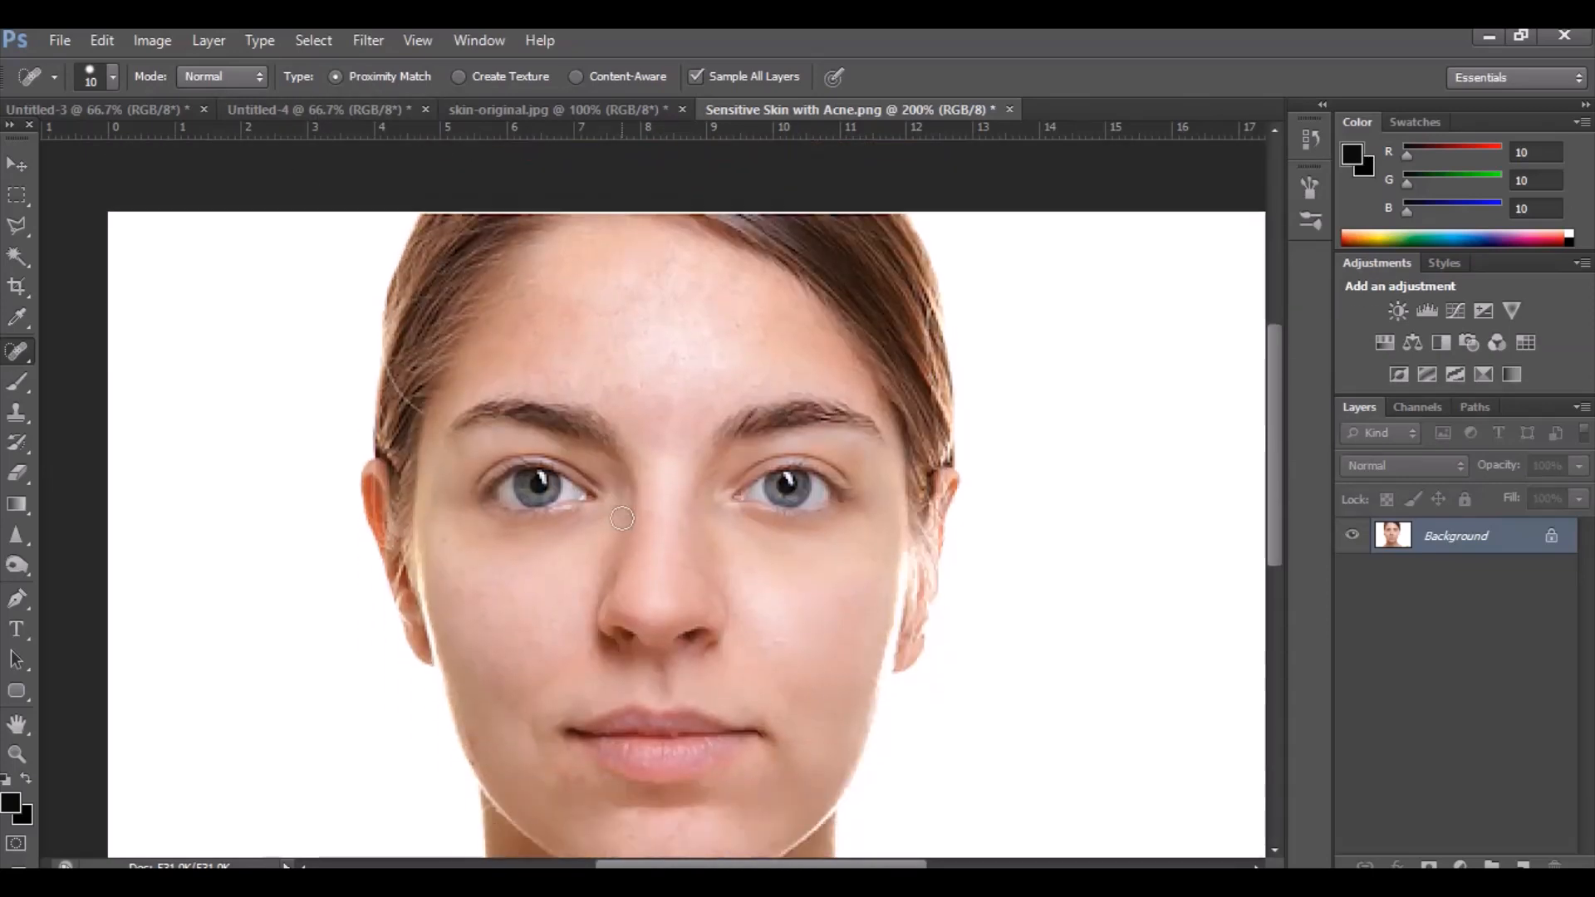
{"action": "left_click", "coordinate": [371, 39]}
{"action": "mouse_move", "coordinate": [418, 39]}
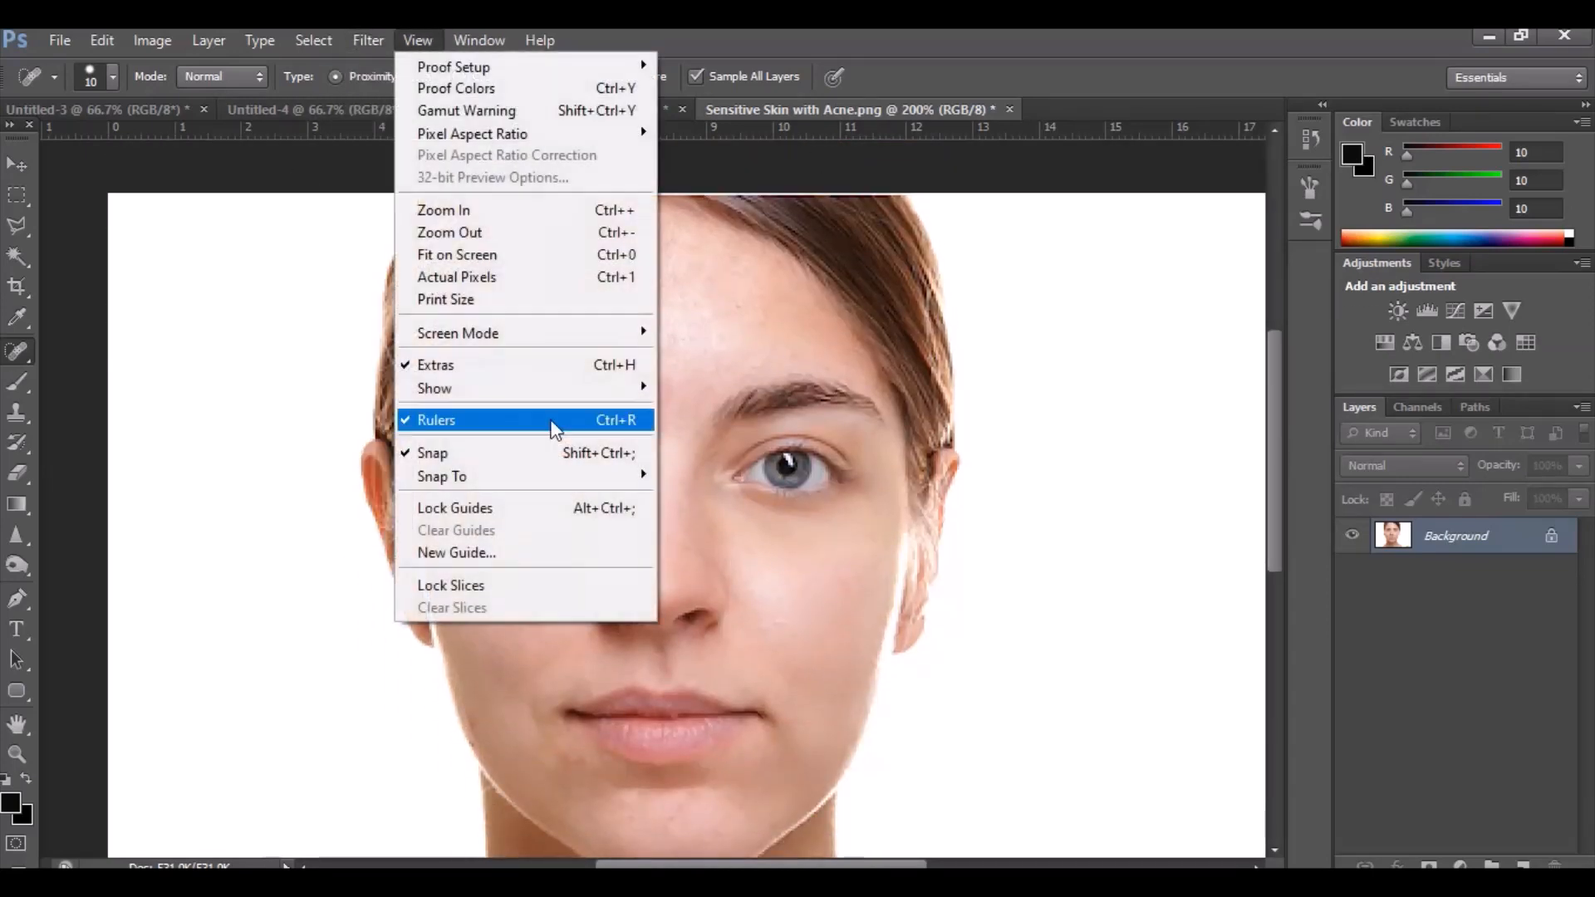
{"action": "mouse_move", "coordinate": [368, 40]}
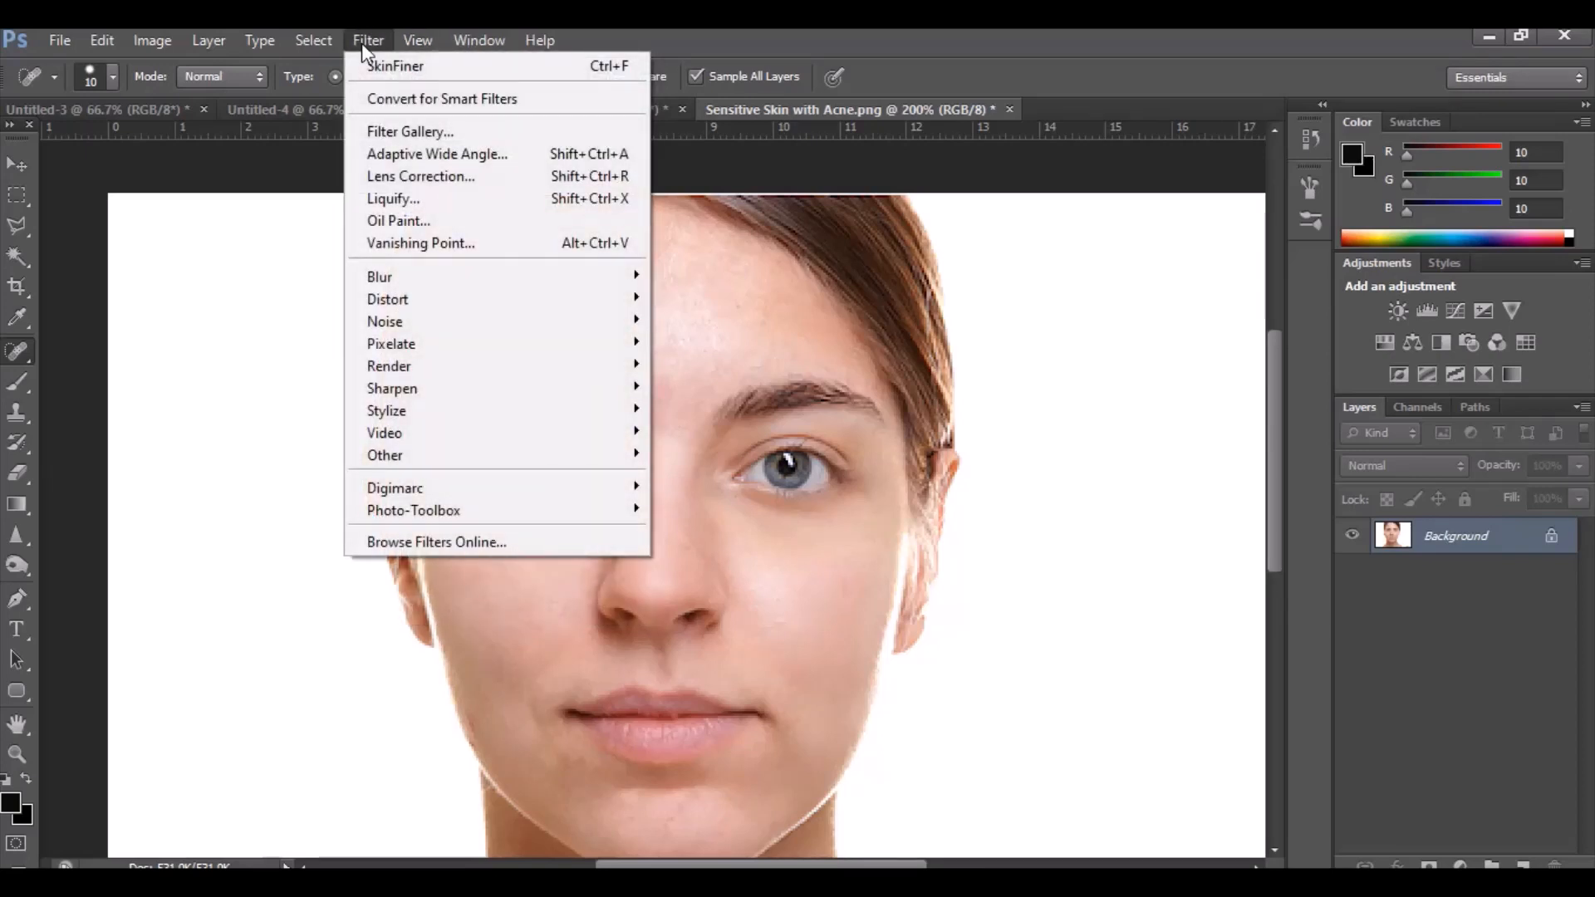
{"action": "mouse_move", "coordinate": [441, 513]}
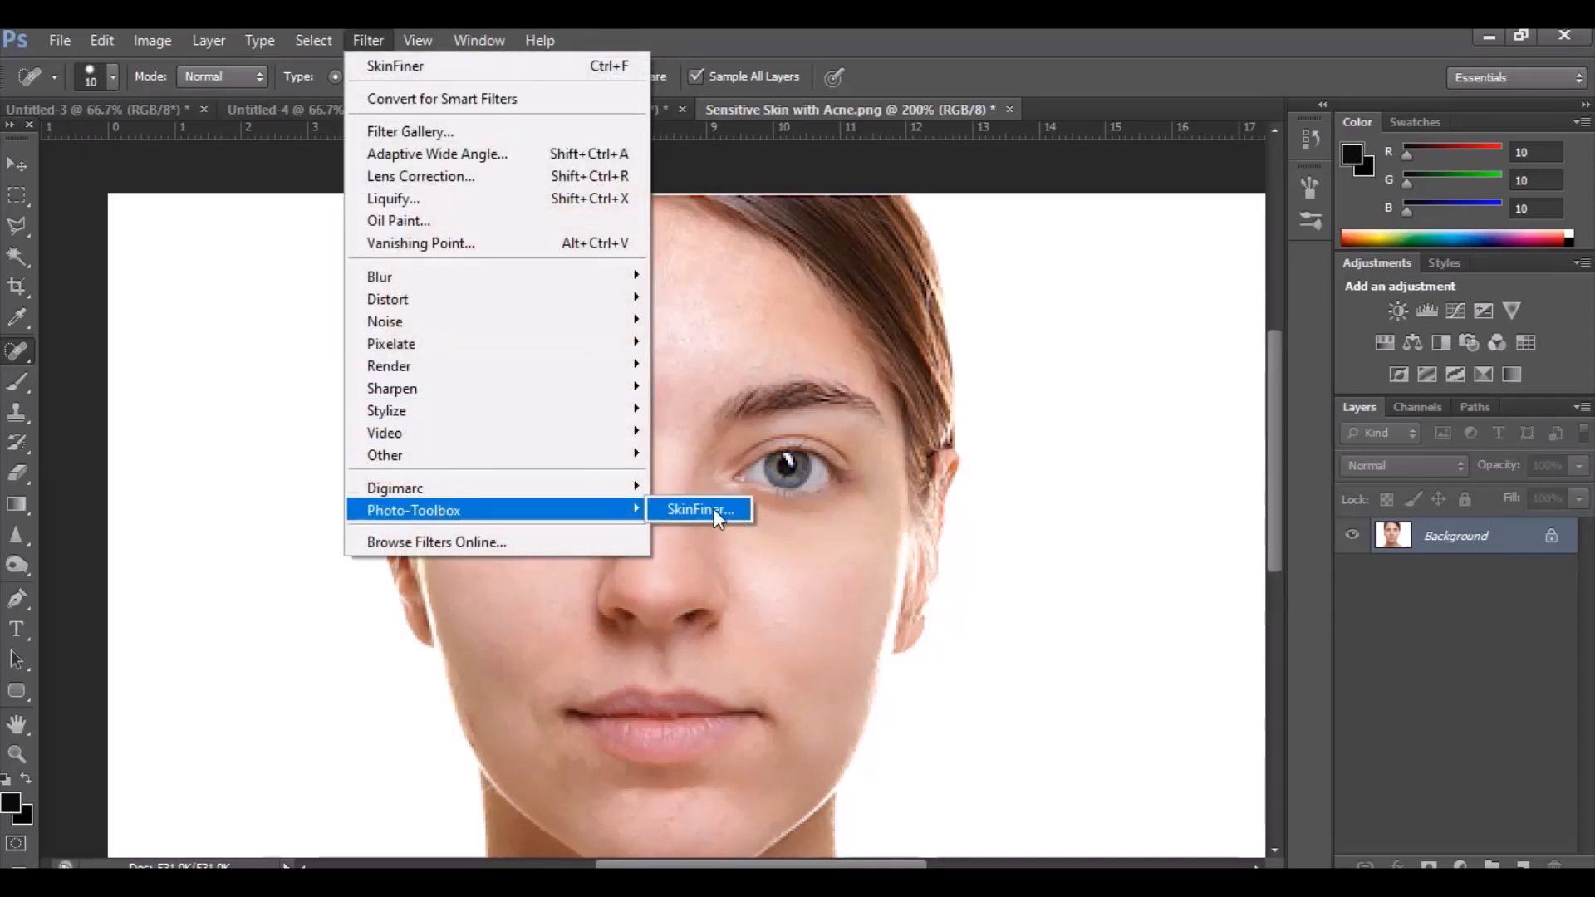
{"action": "left_click", "coordinate": [714, 509]}
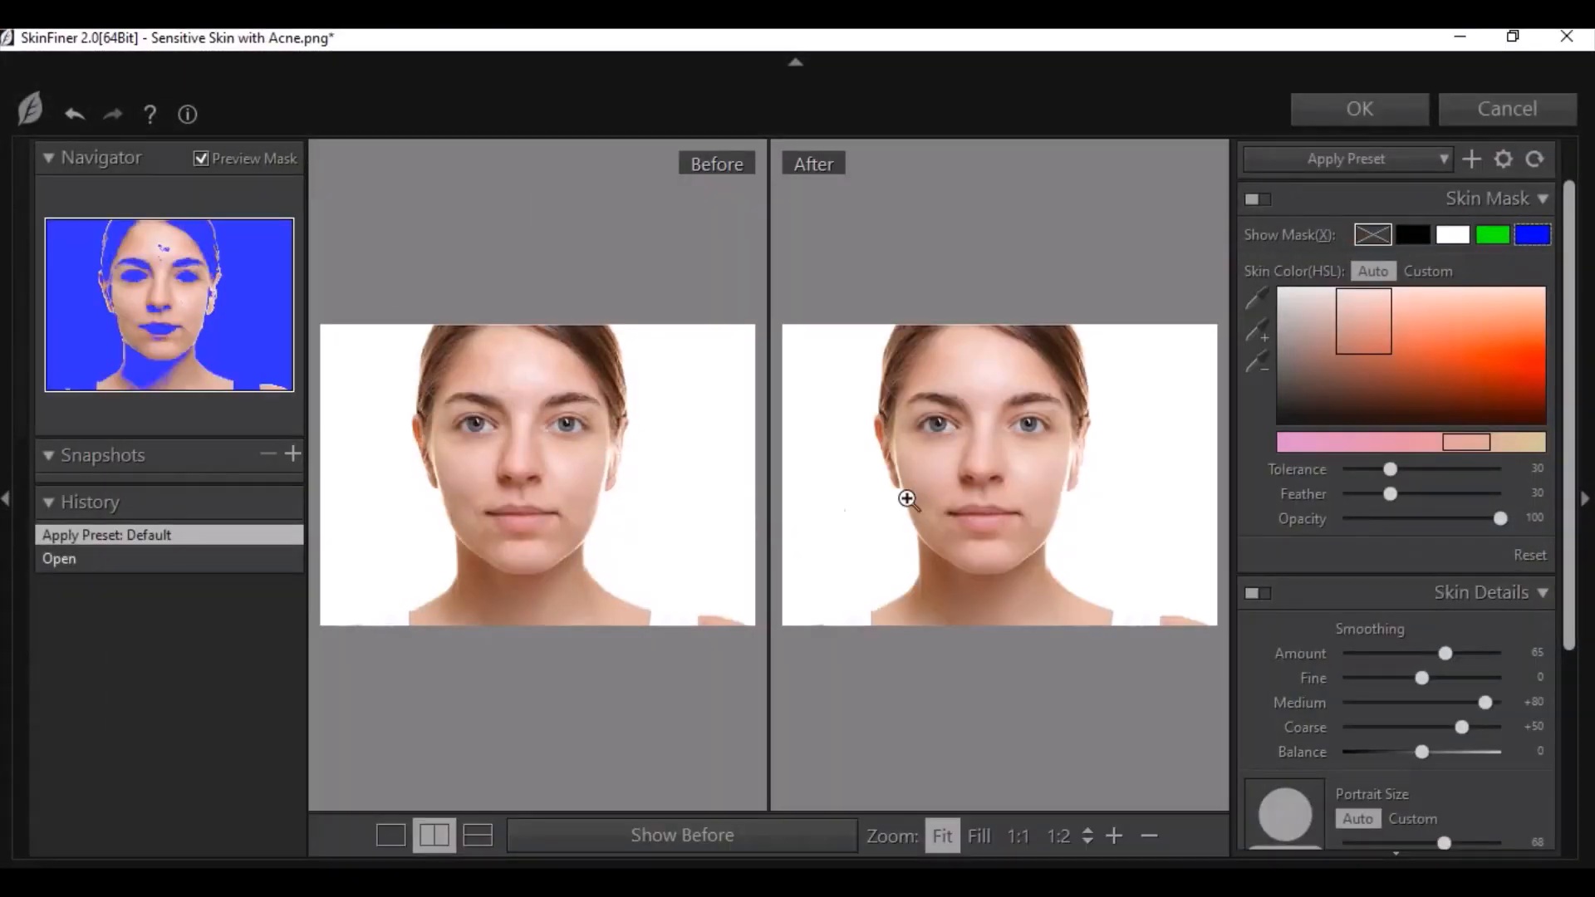
{"action": "left_click", "coordinate": [957, 445]}
{"action": "left_click", "coordinate": [961, 451]}
{"action": "left_click", "coordinate": [960, 452]}
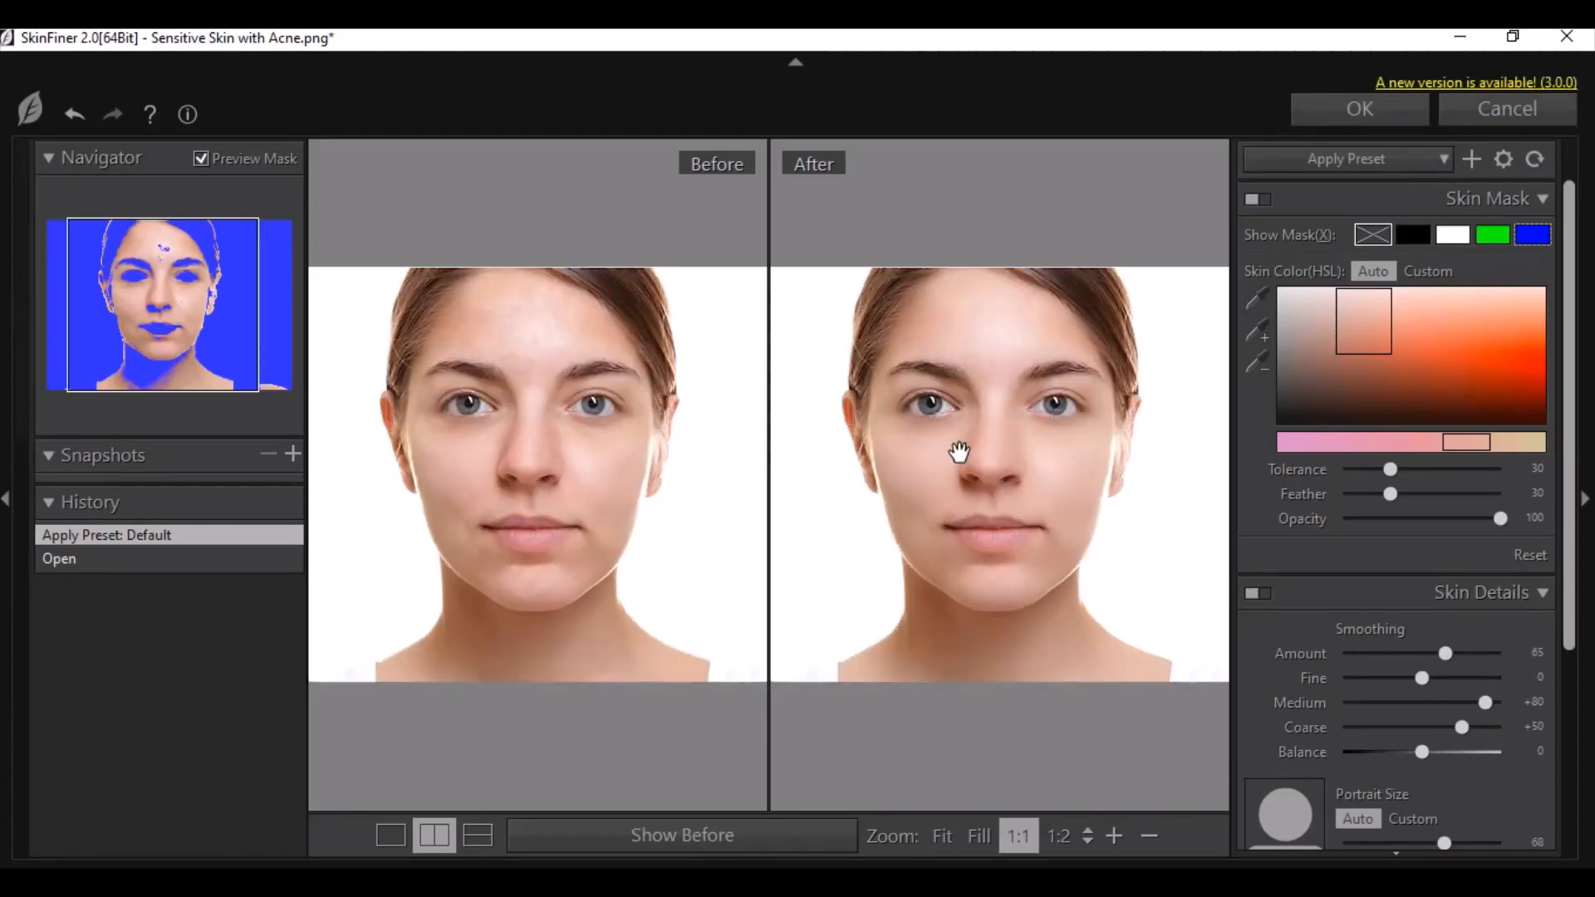
Try the SkinFiner presets 1, Bigface and Black on the portrait, and return to the Default preset
{"action": "left_click", "coordinate": [1366, 160]}
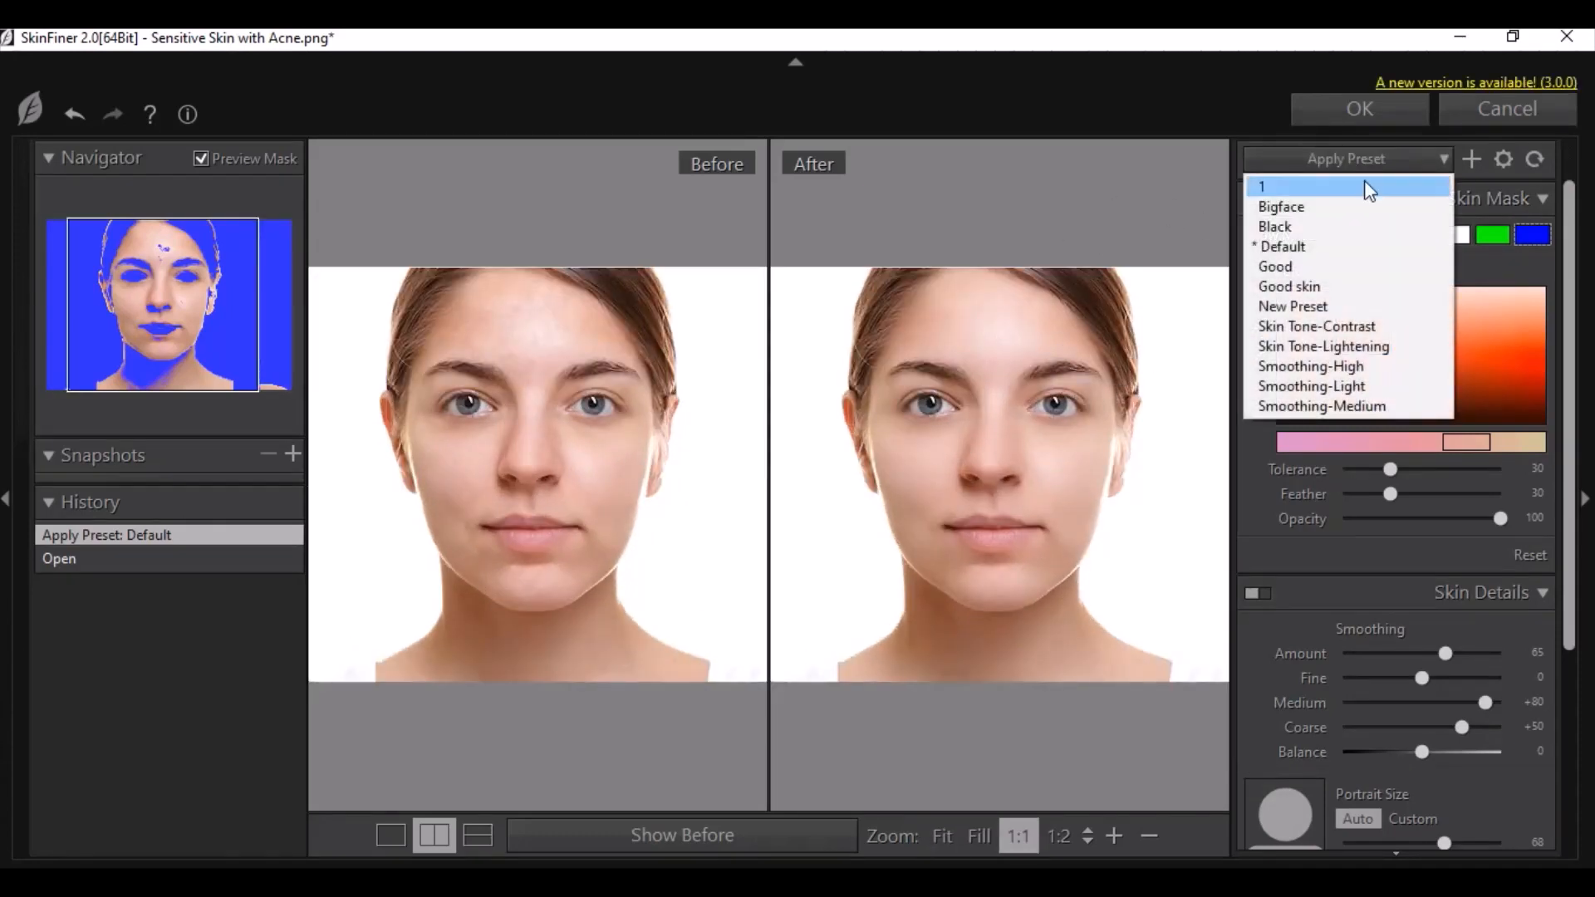
{"action": "left_click", "coordinate": [1288, 186]}
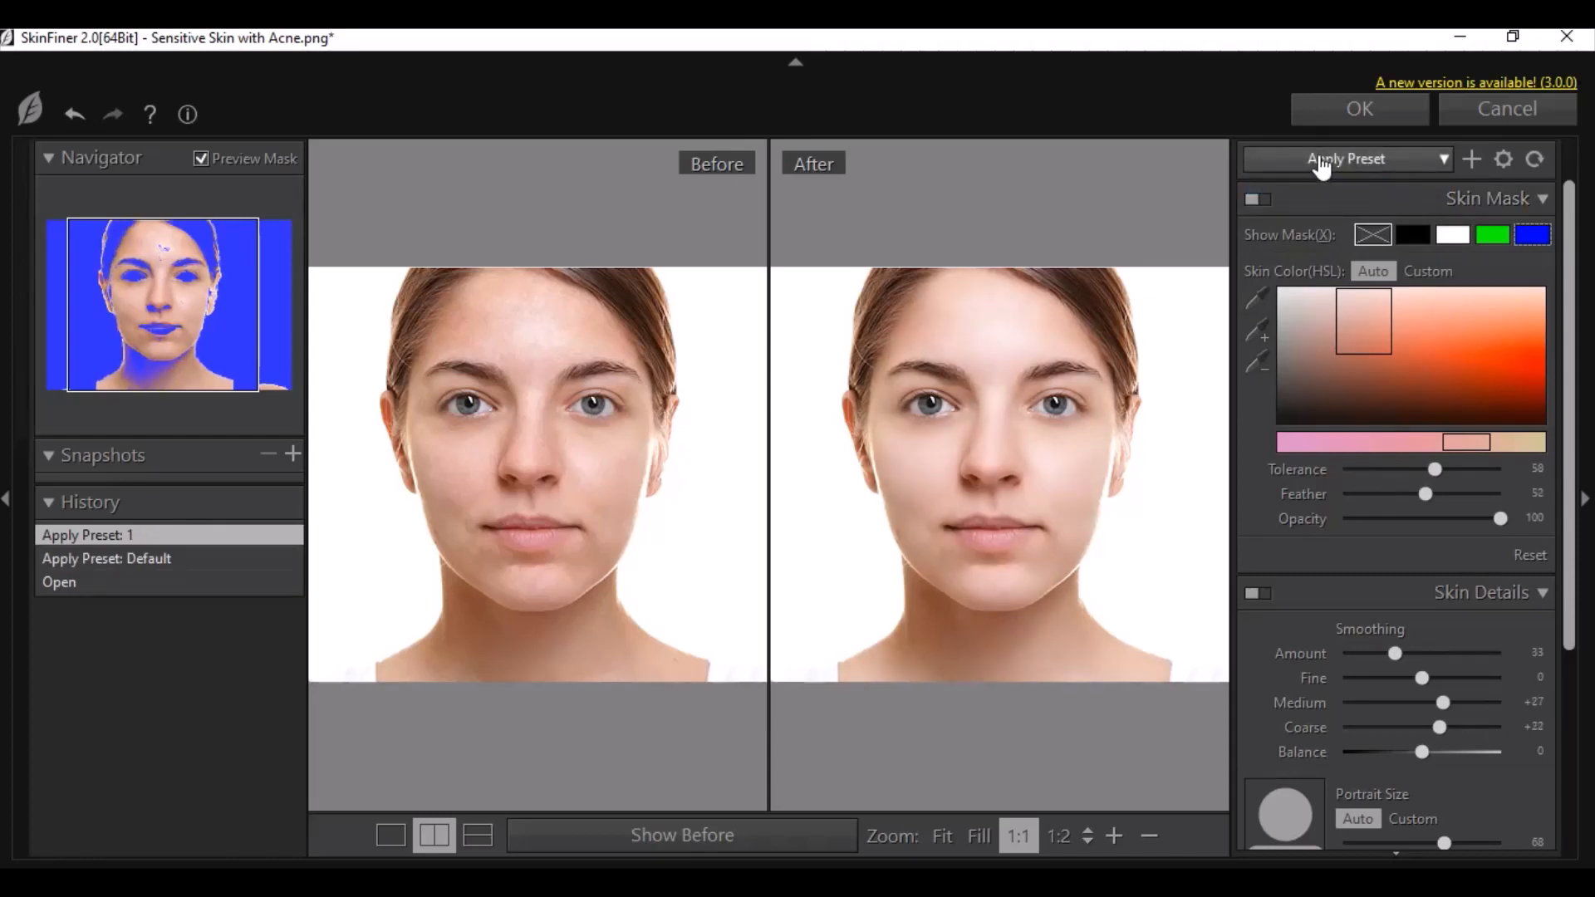
{"action": "left_click", "coordinate": [1322, 166]}
{"action": "left_click", "coordinate": [1333, 206]}
{"action": "left_click", "coordinate": [1331, 163]}
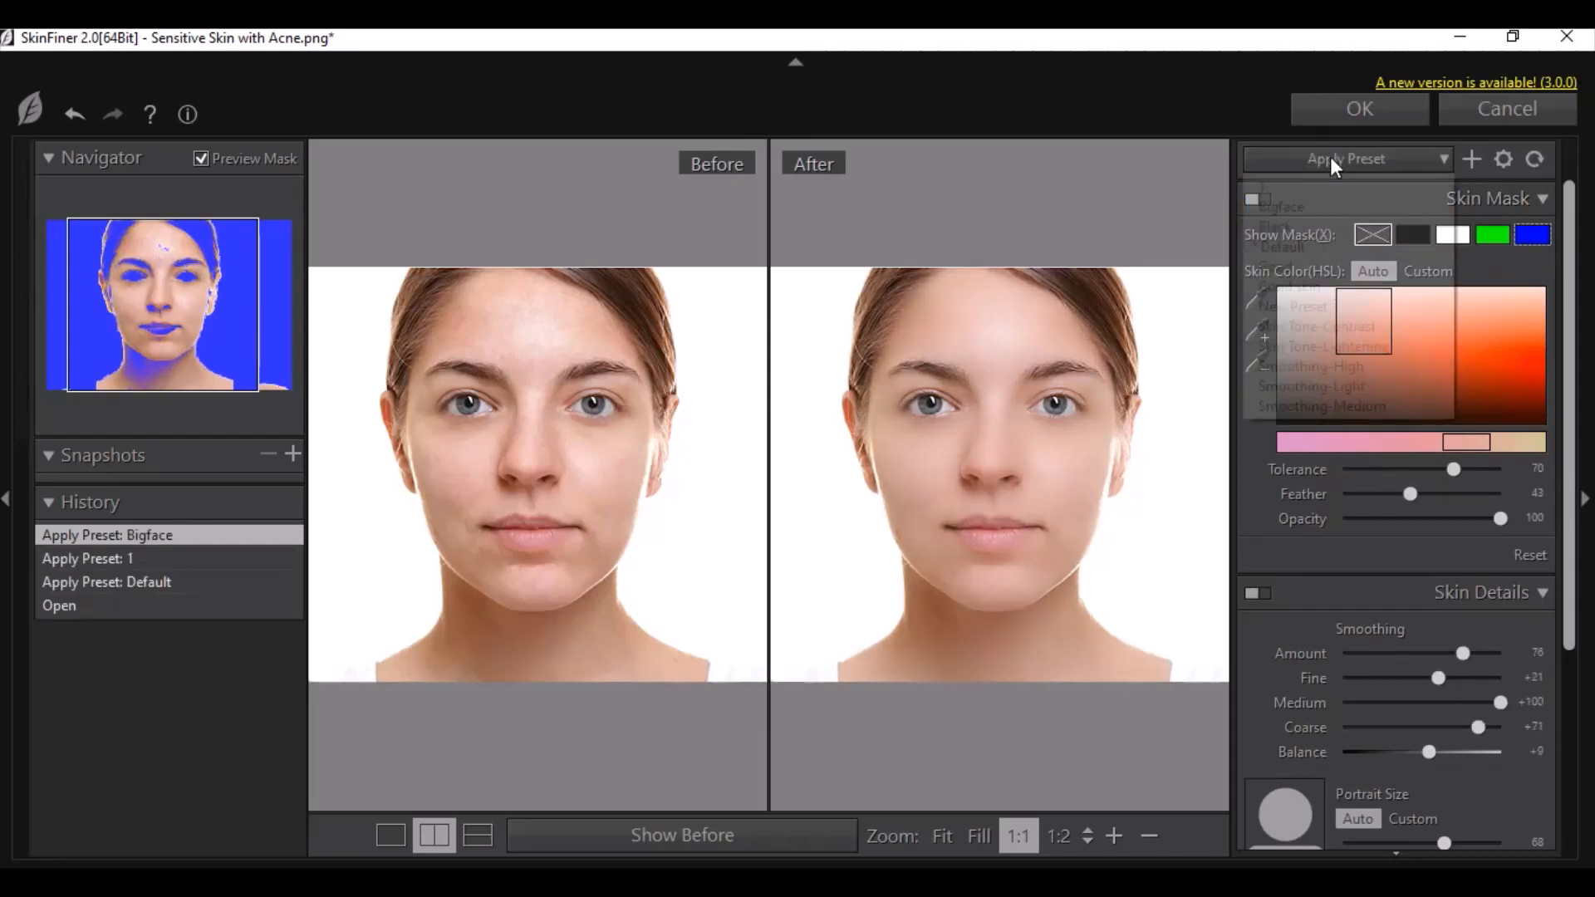
{"action": "left_click", "coordinate": [1306, 222]}
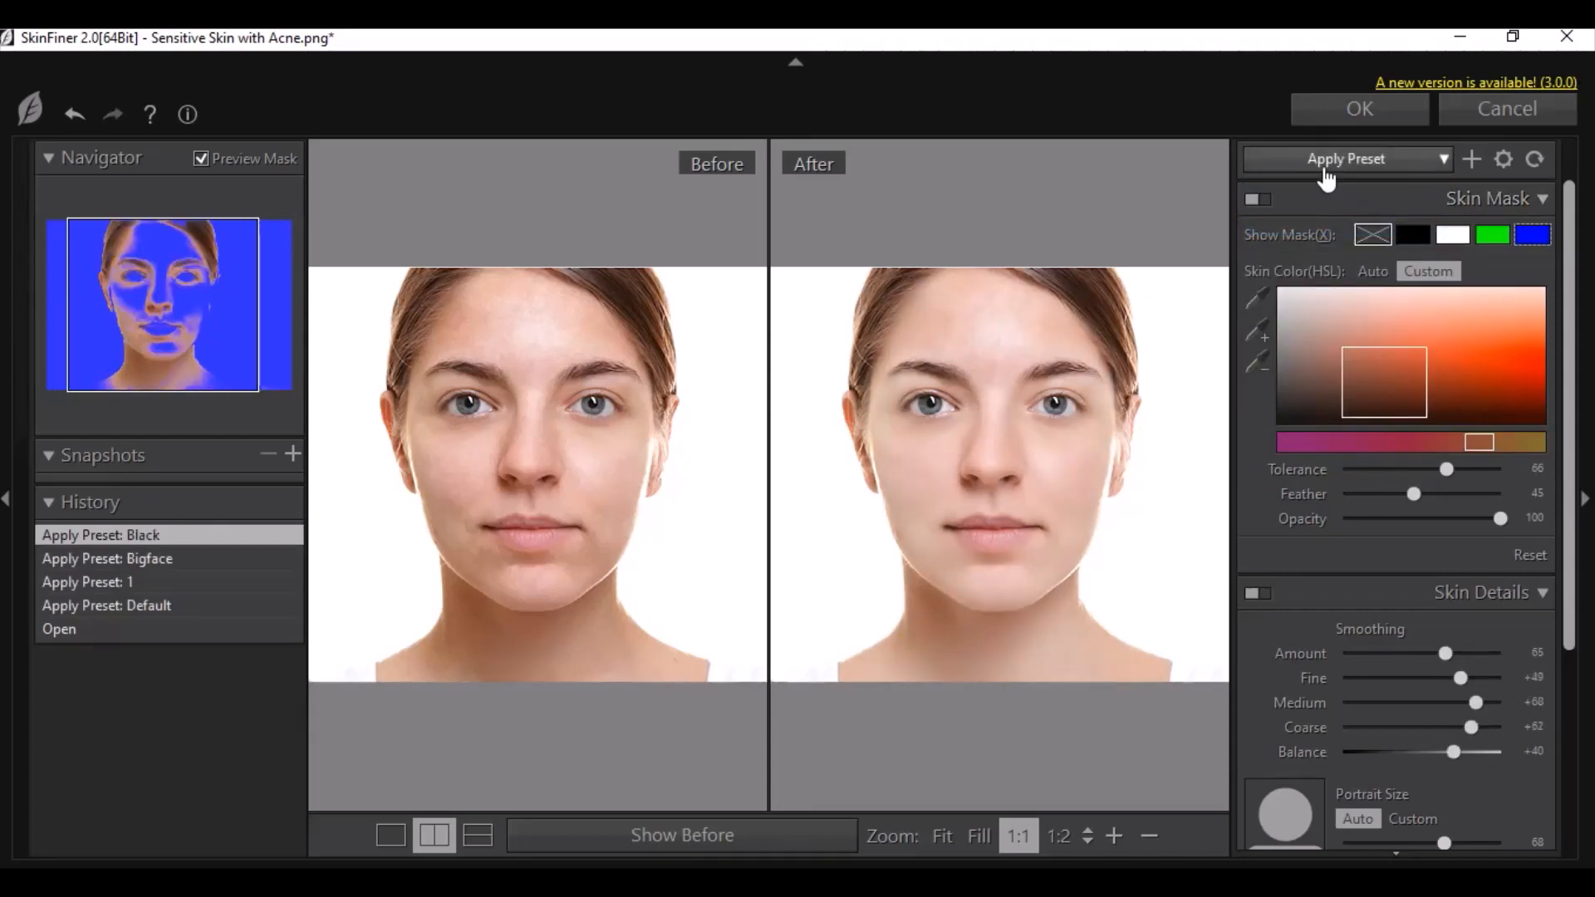
{"action": "left_click", "coordinate": [1326, 157]}
{"action": "left_click", "coordinate": [1304, 245]}
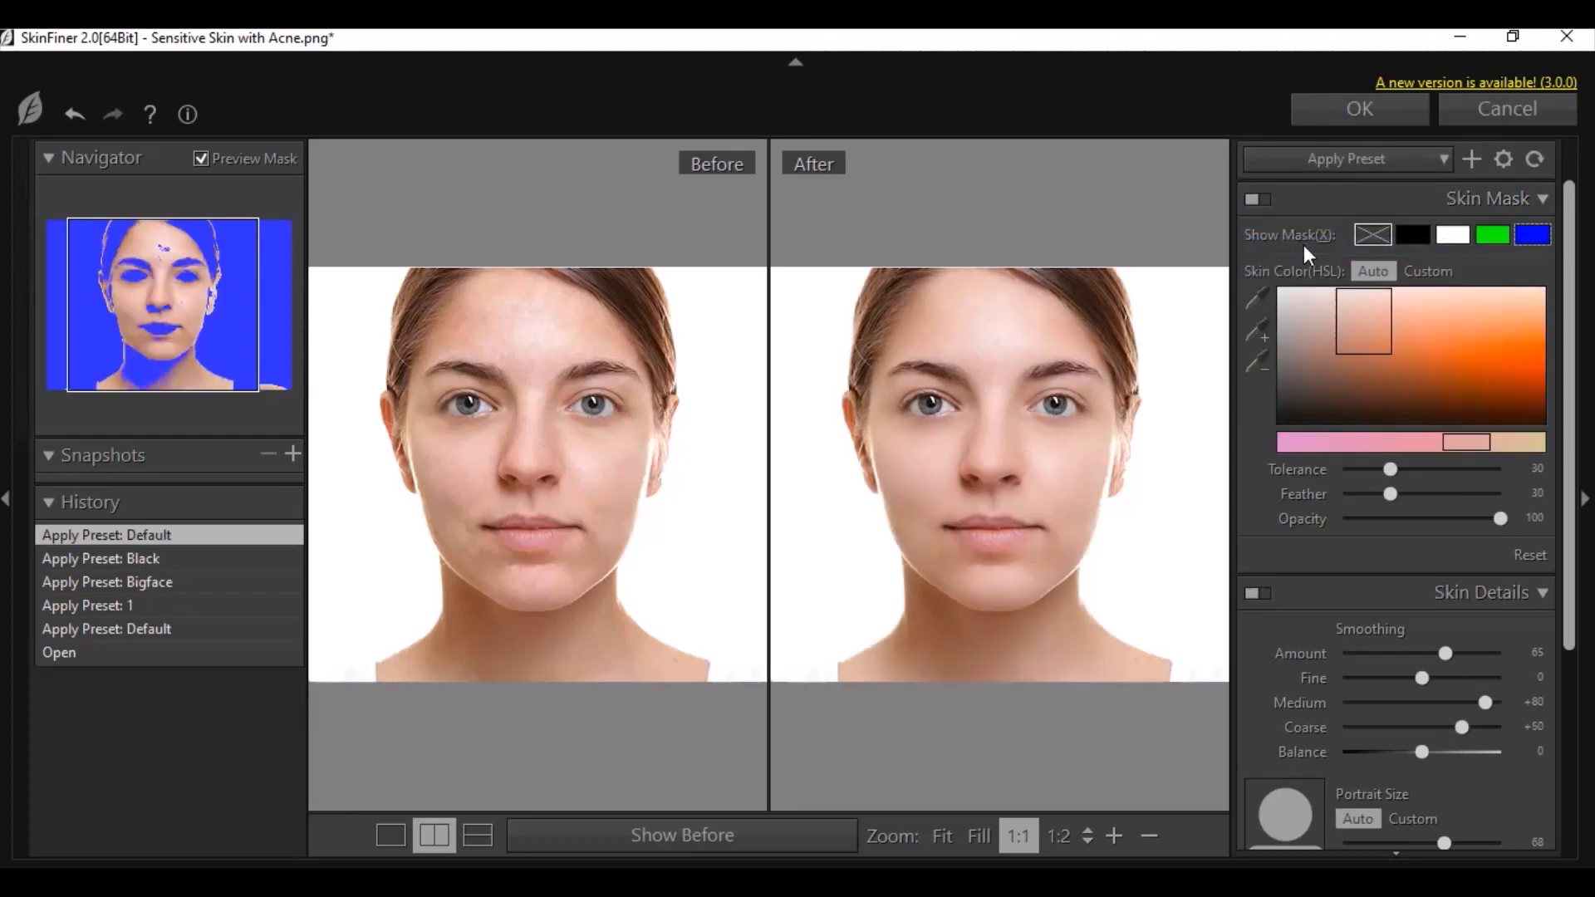
Compare the Good skin, Default and Smoothing-High presets on the portrait
{"action": "left_click", "coordinate": [1328, 161]}
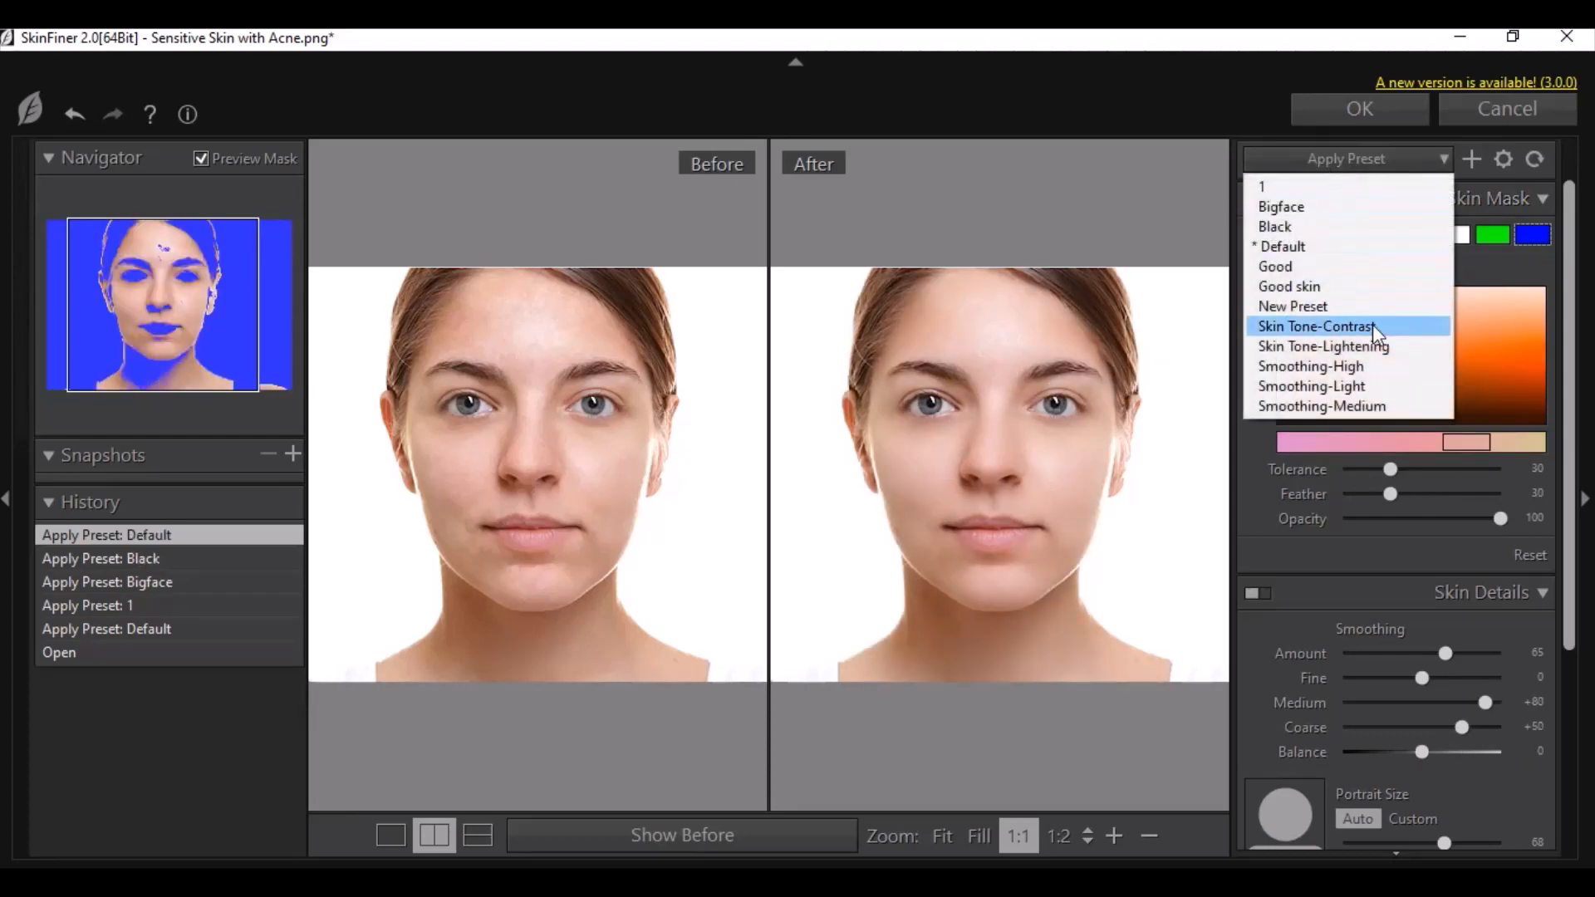
{"action": "left_click", "coordinate": [1303, 287]}
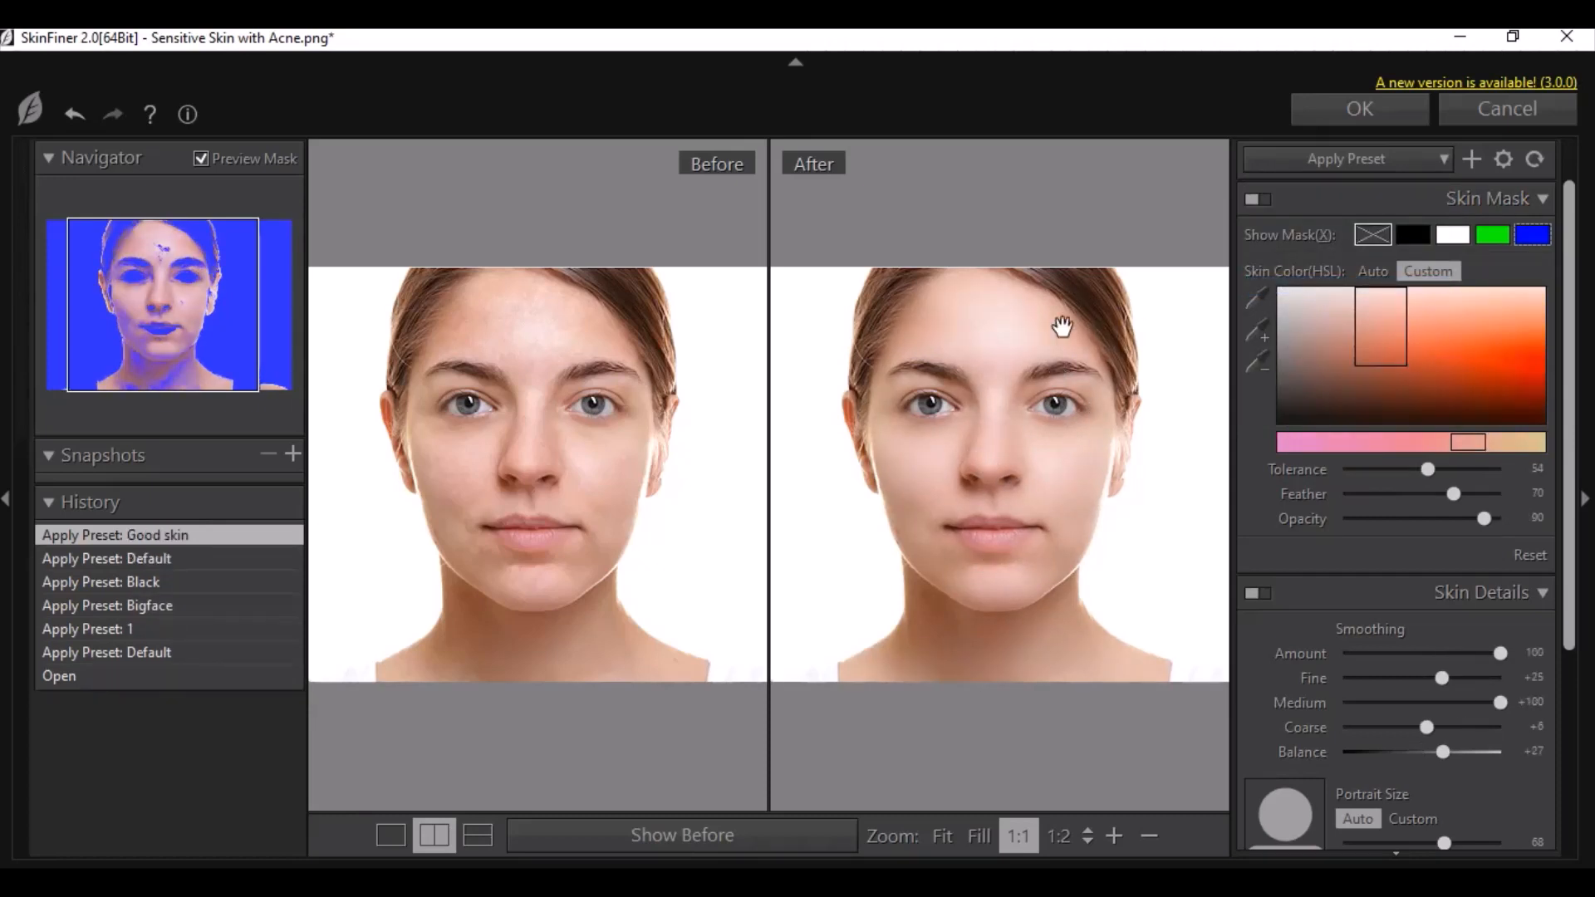
{"action": "left_click", "coordinate": [1343, 158]}
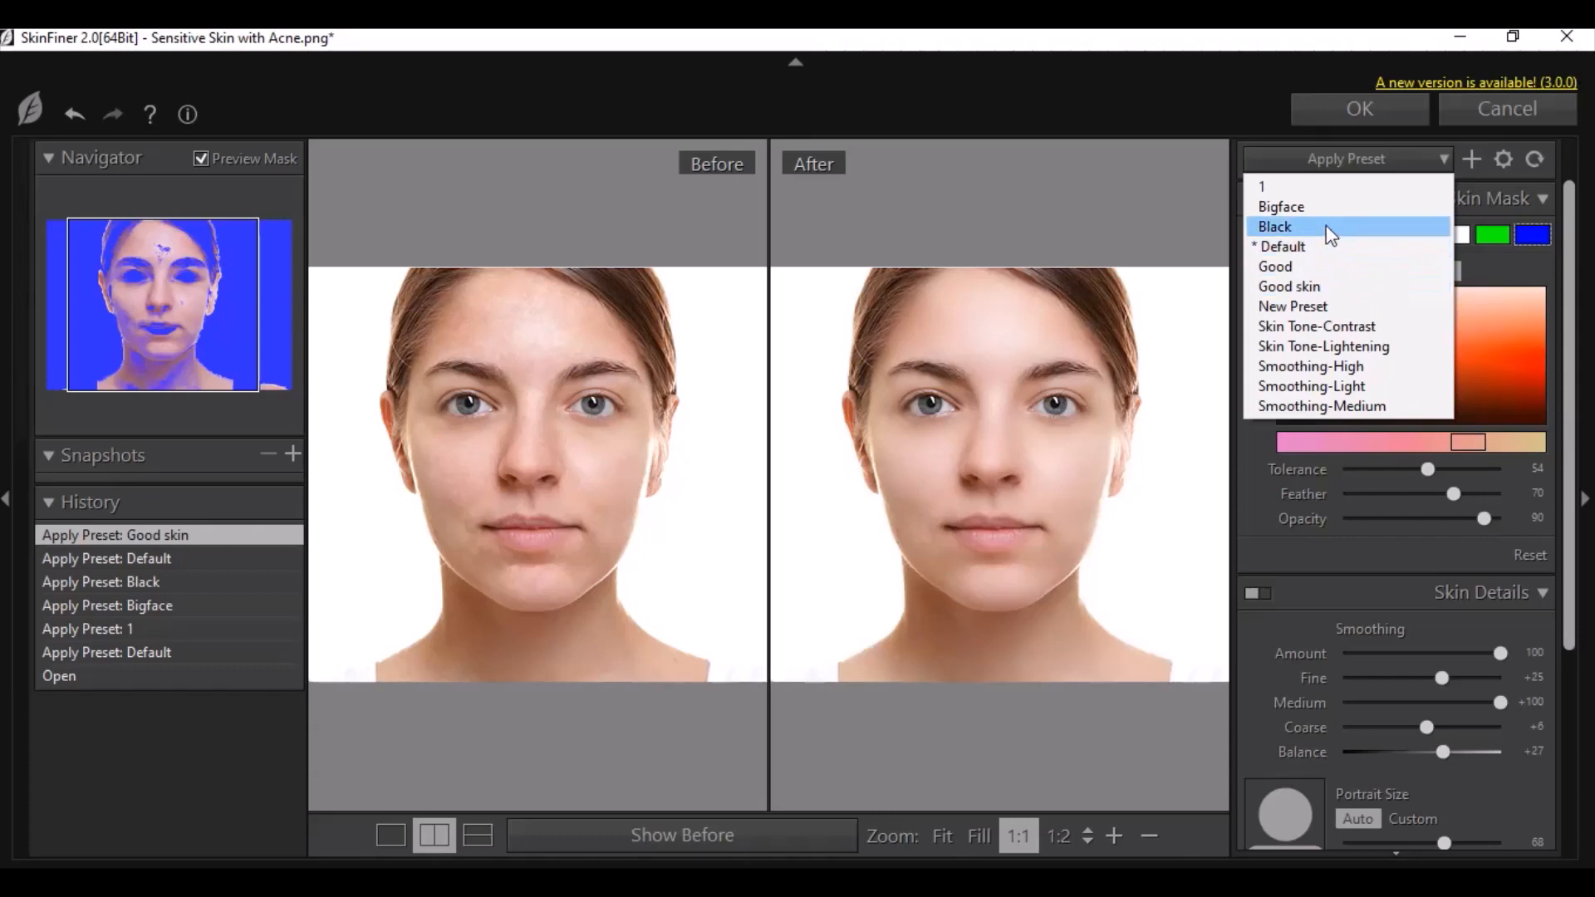
{"action": "left_click", "coordinate": [1292, 246]}
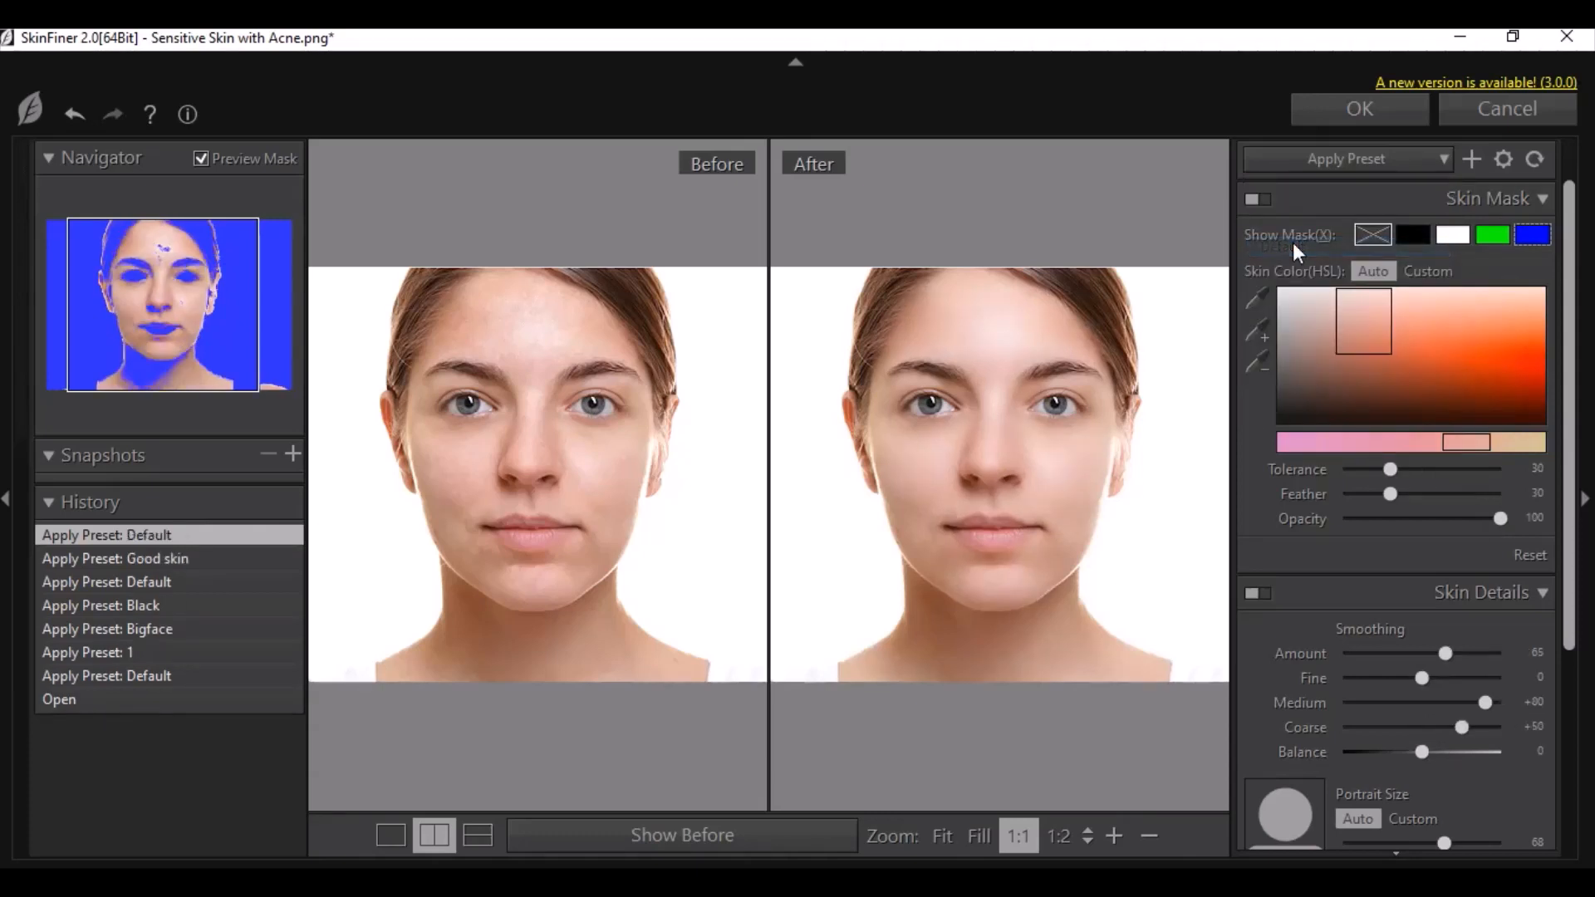
{"action": "left_click", "coordinate": [1337, 159]}
{"action": "left_click", "coordinate": [1321, 366]}
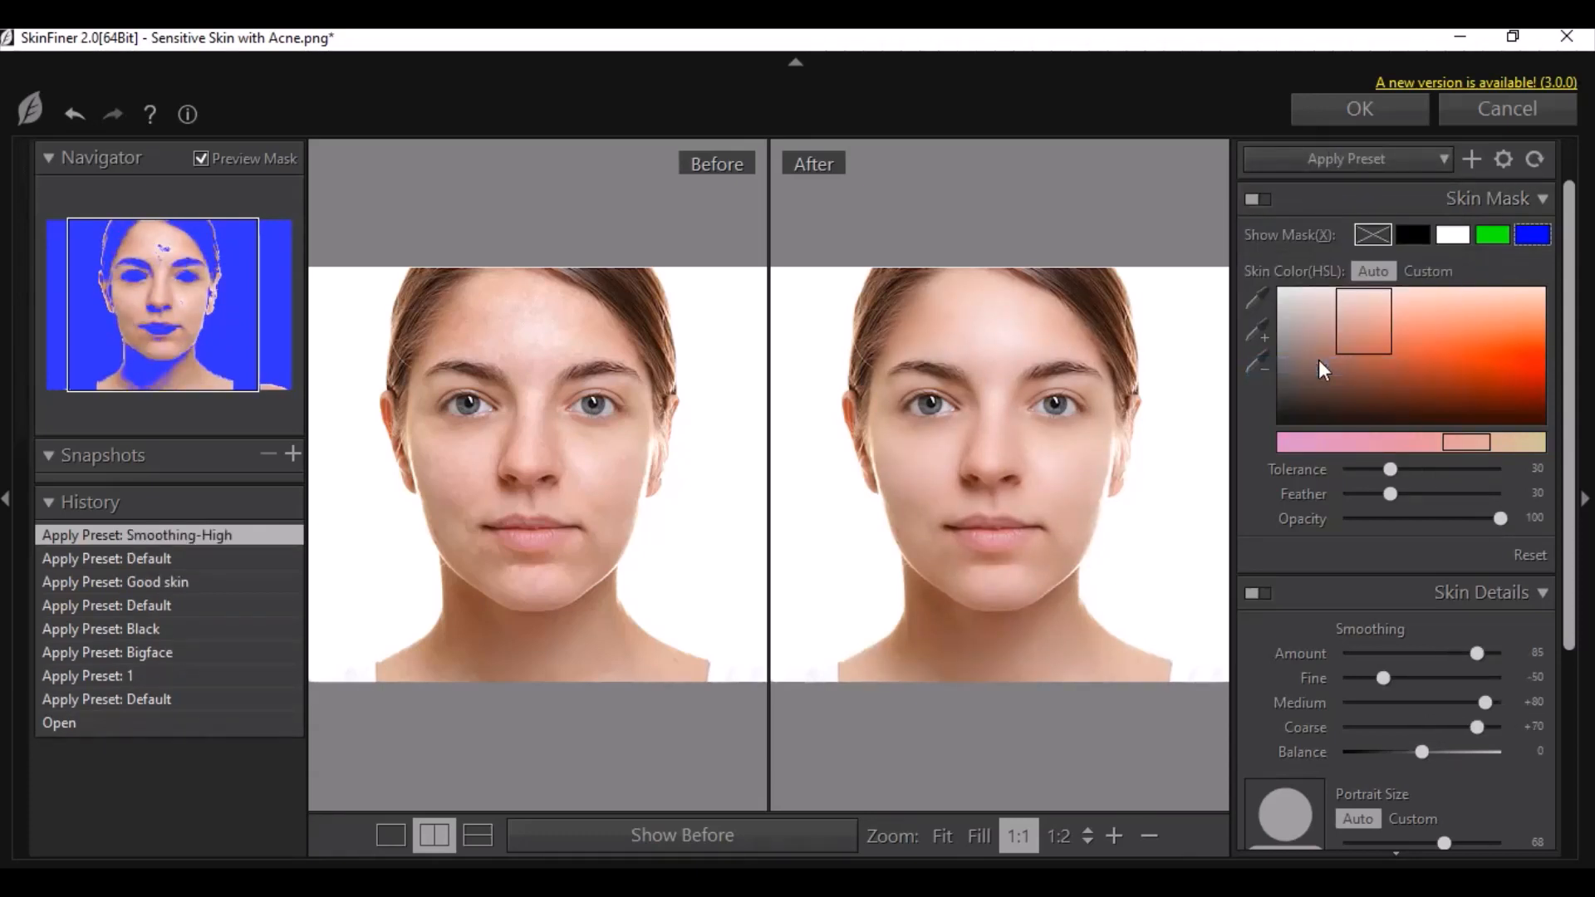
Choose the Good skin preset and apply the SkinFiner retouch to the photo
{"action": "left_click", "coordinate": [1334, 159]}
{"action": "left_click", "coordinate": [1318, 285]}
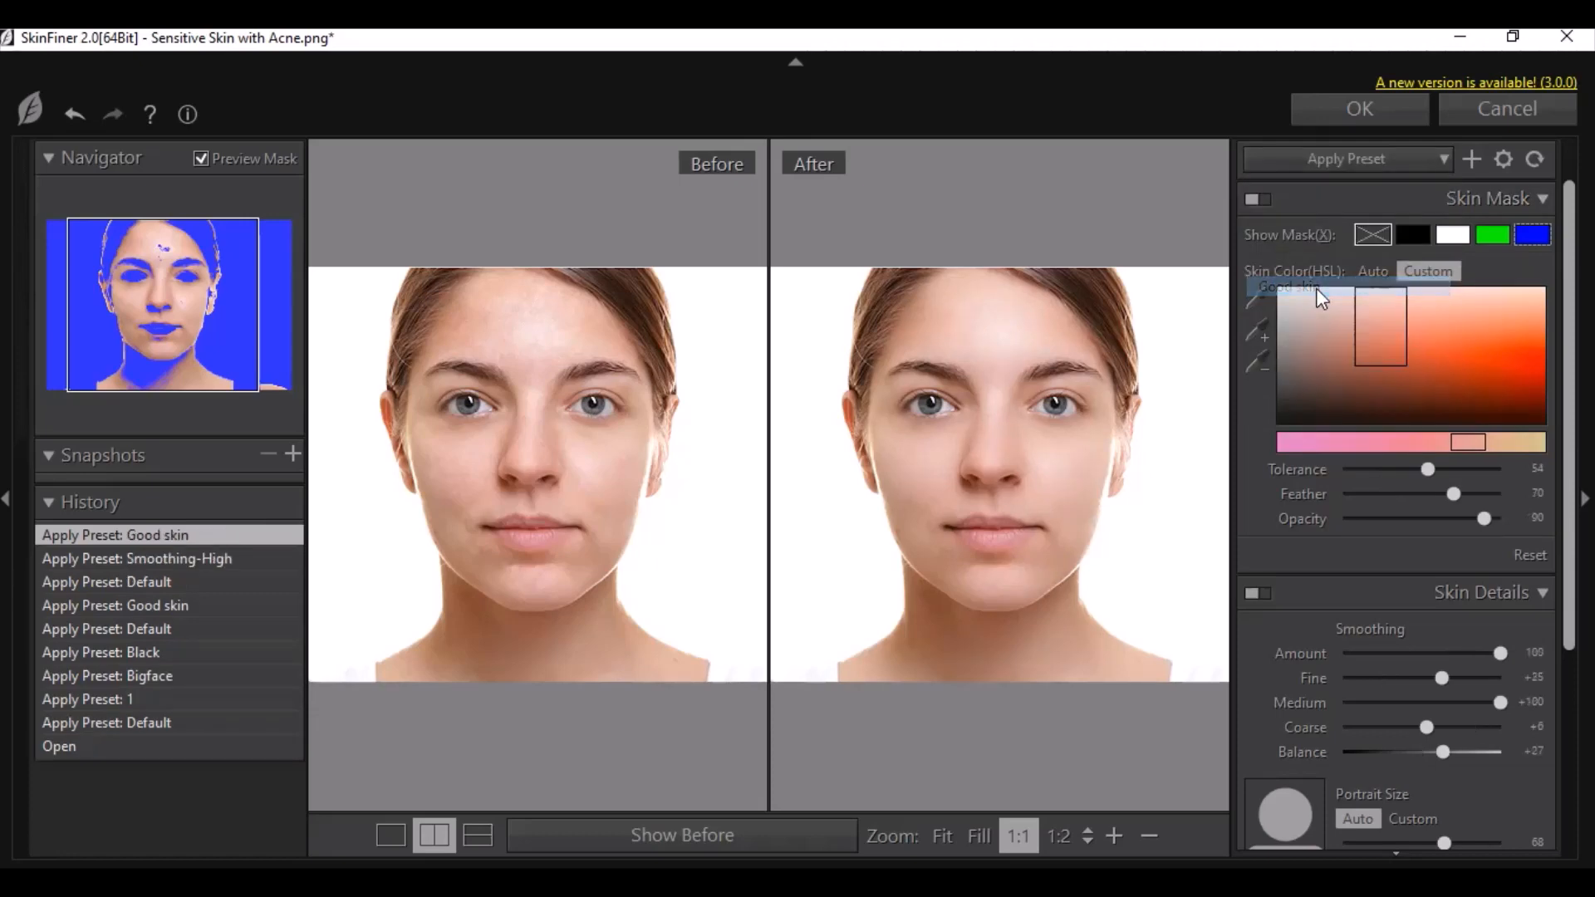
{"action": "left_click", "coordinate": [1338, 111]}
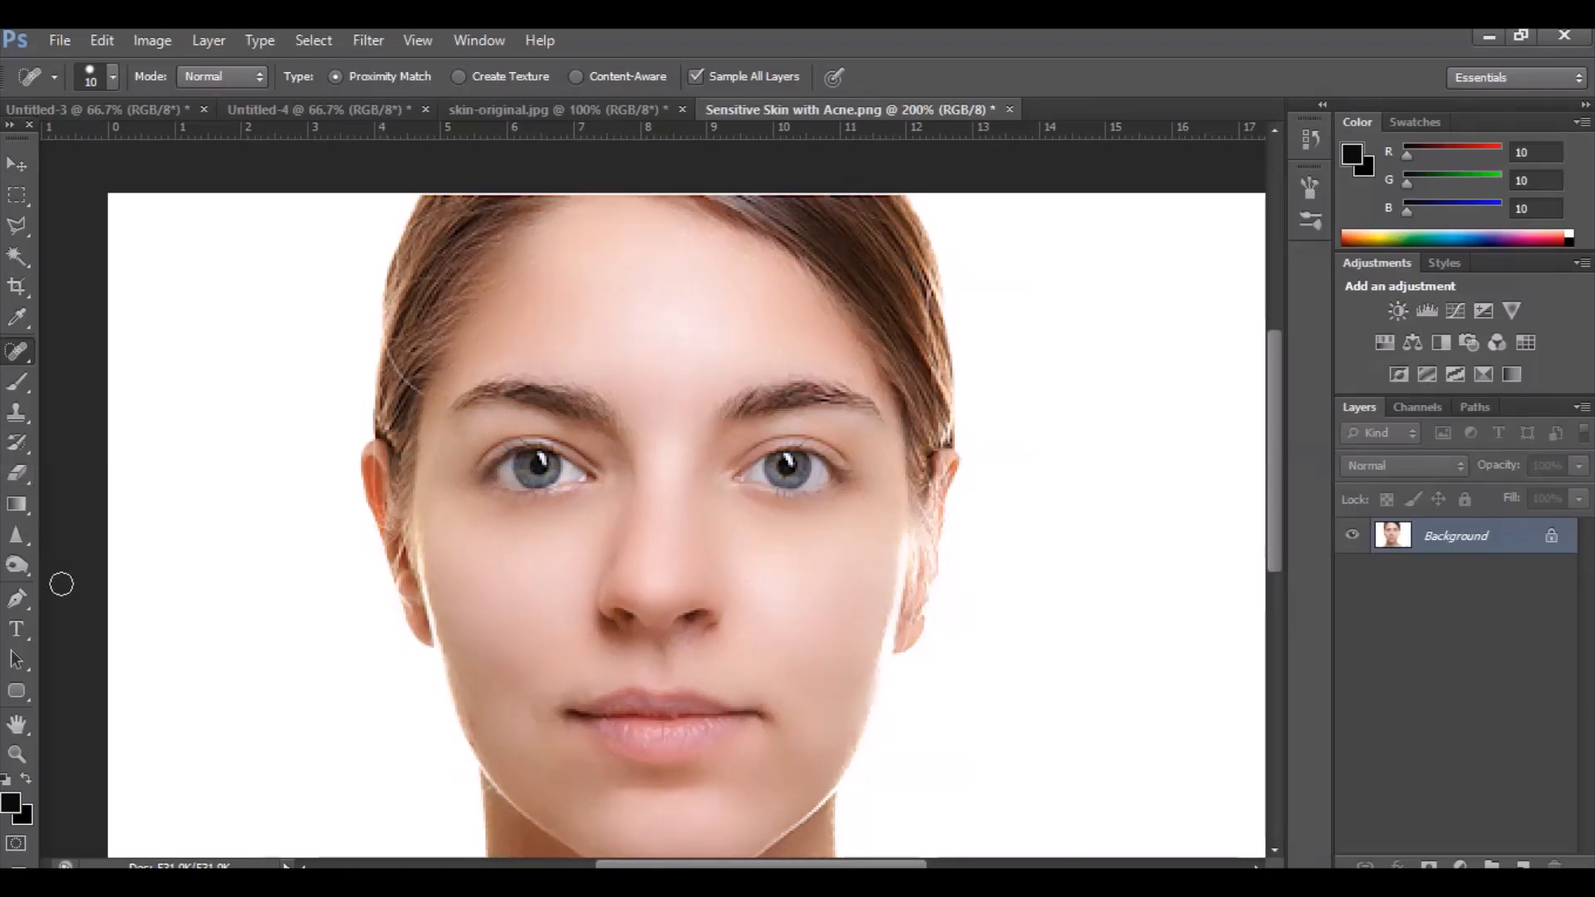
Switch to the Move tool and check the retouched portrait both zoomed out to 66.7% and enlarged to 200%
{"action": "left_click", "coordinate": [10, 387]}
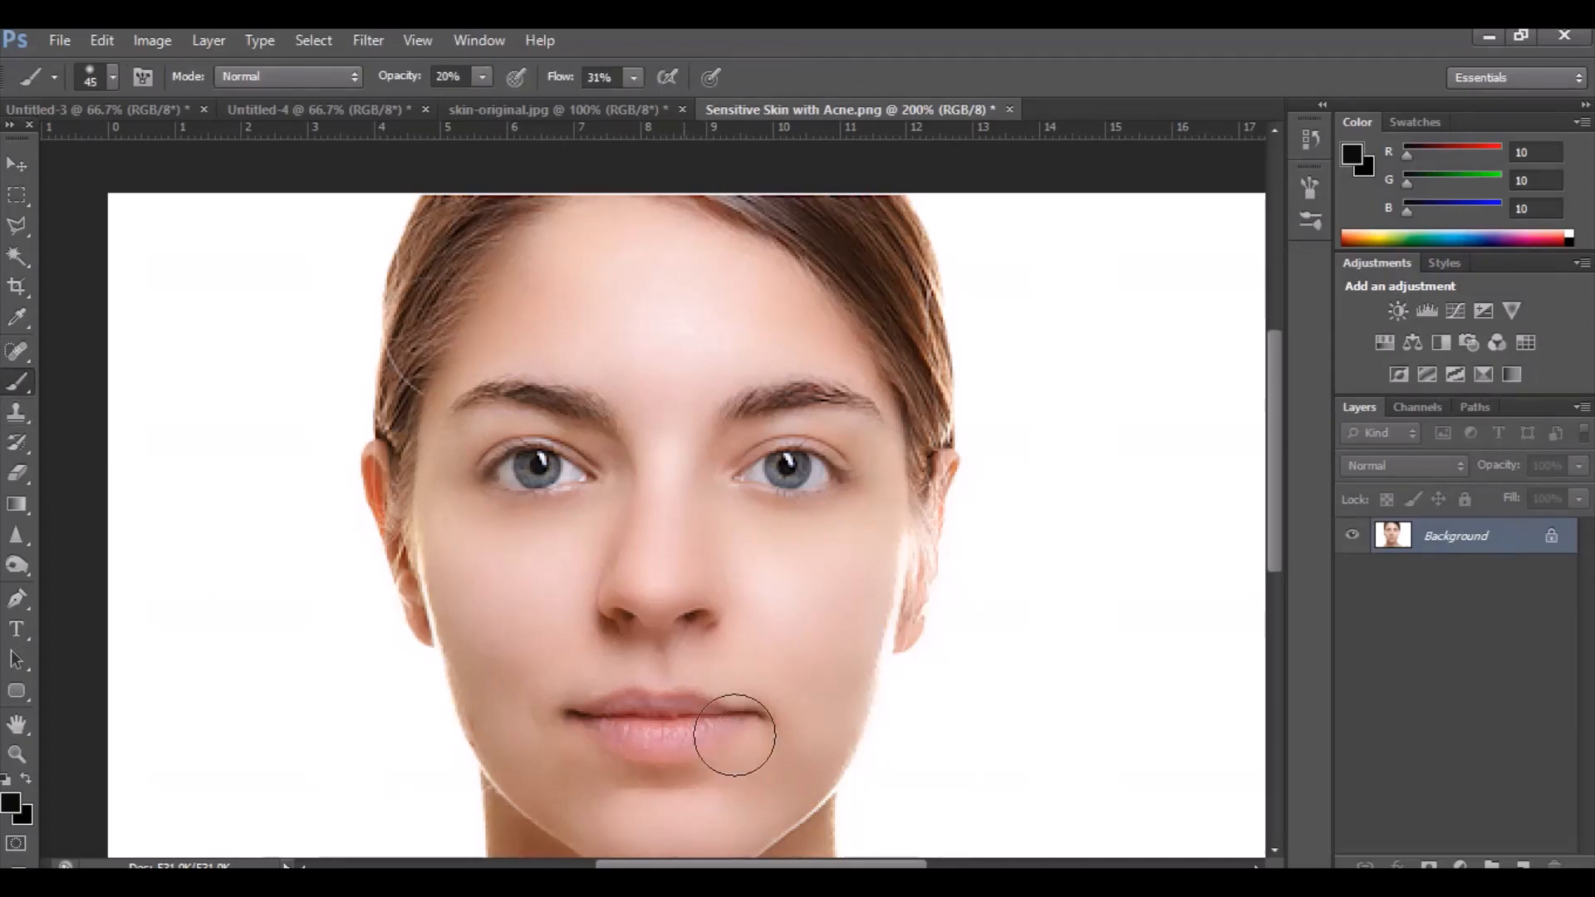
{"action": "left_click", "coordinate": [15, 164]}
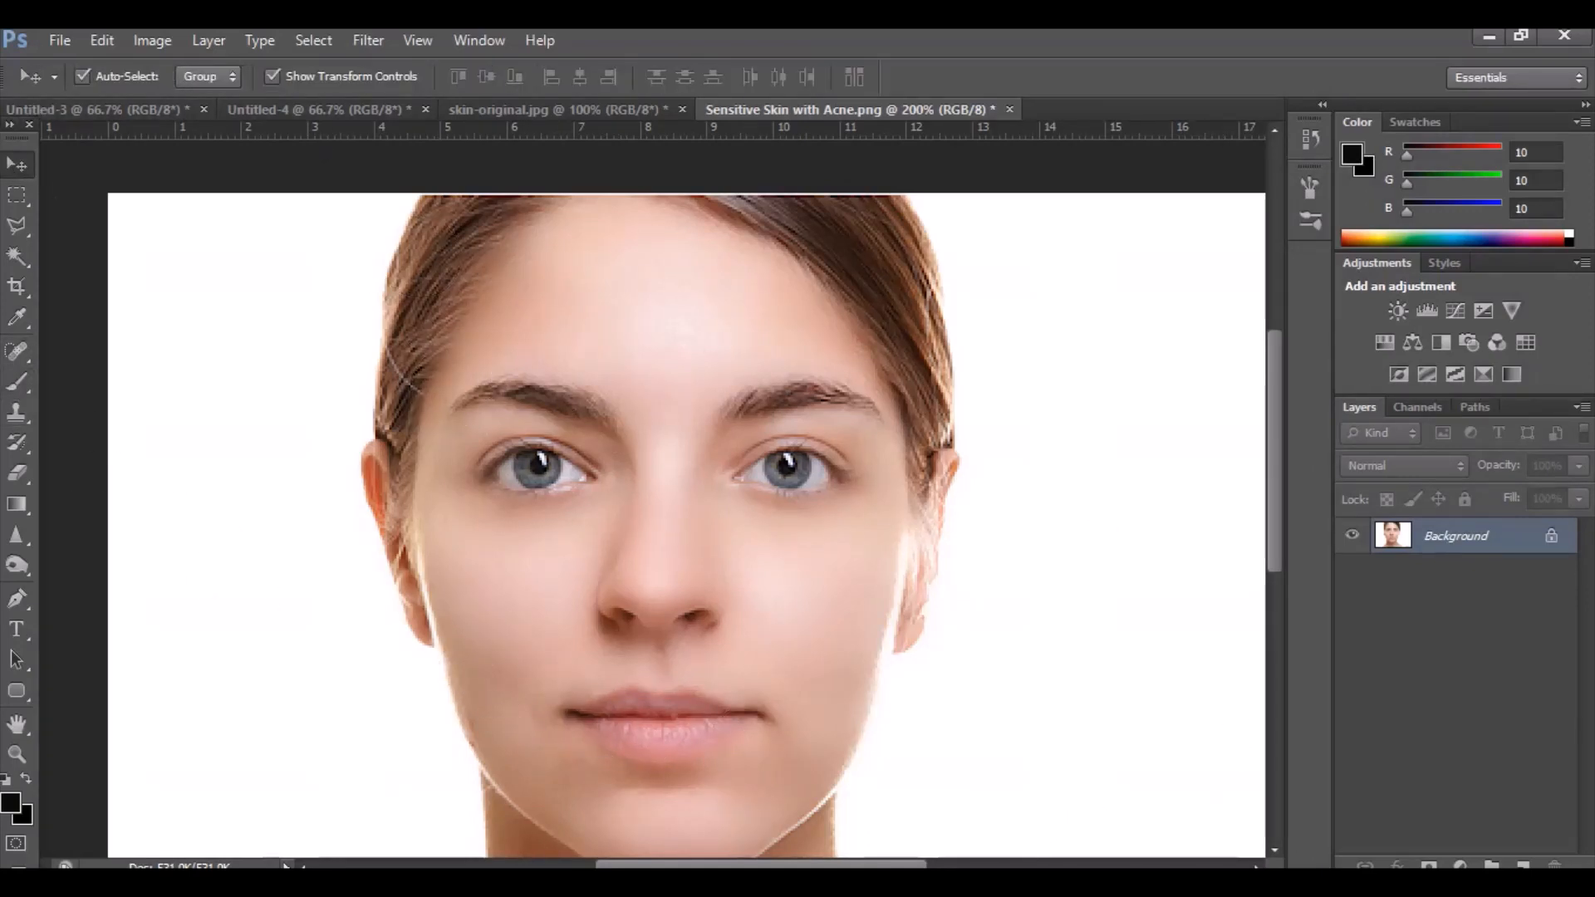
{"action": "mouse_move", "coordinate": [1271, 889]}
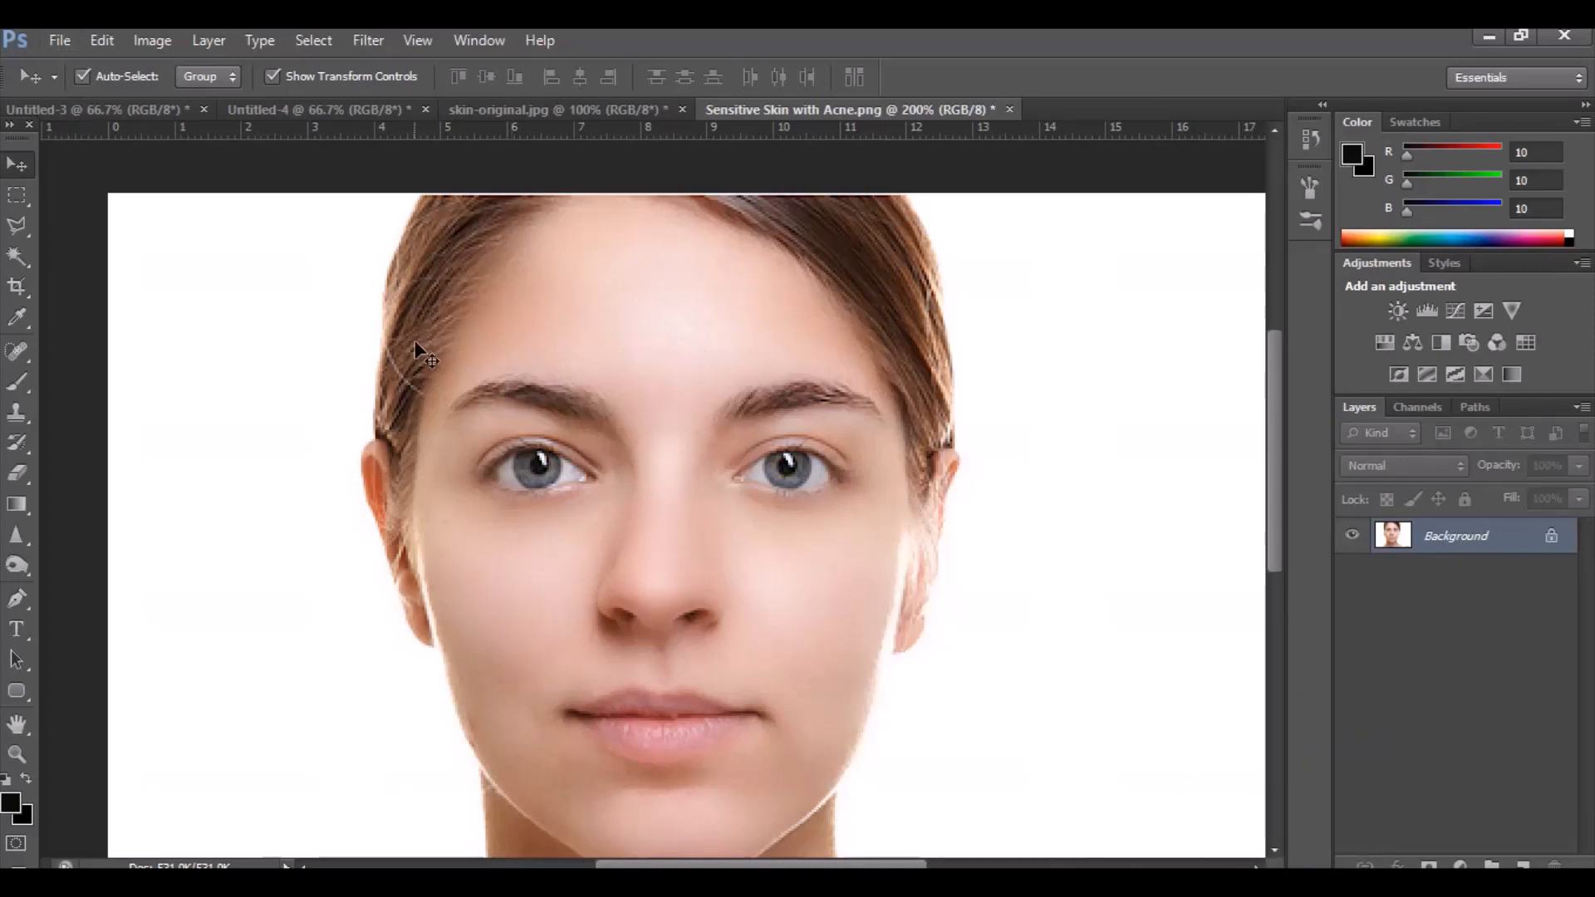
{"action": "key", "text": "ctrl+minus"}
{"action": "key", "text": "ctrl+minus"}
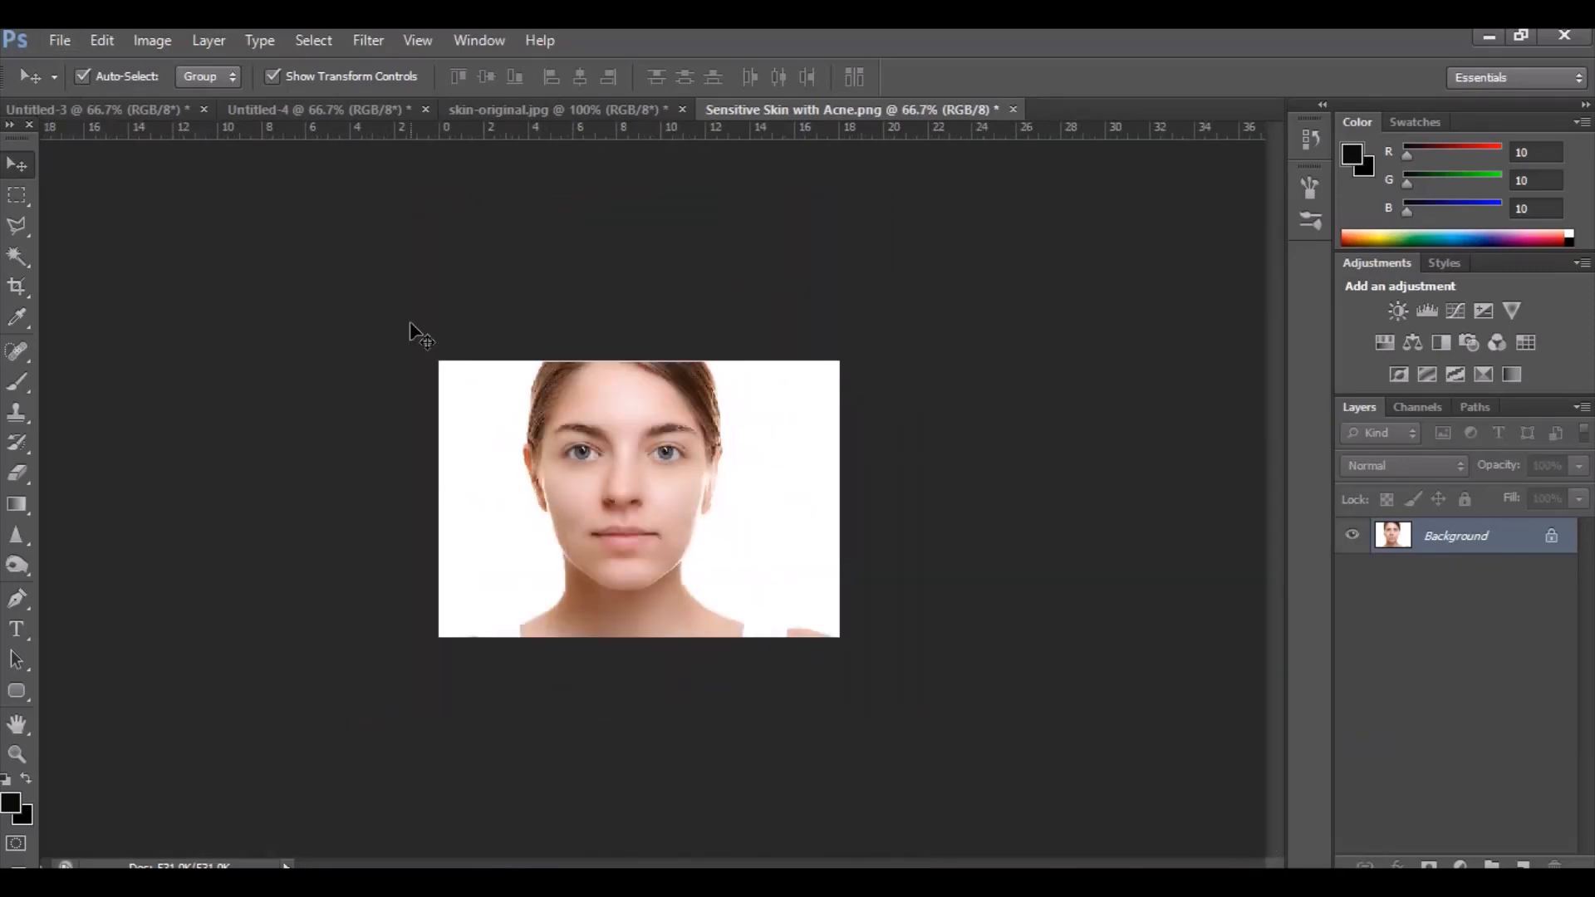
{"action": "key", "text": "ctrl+plus"}
{"action": "key", "text": "ctrl+plus"}
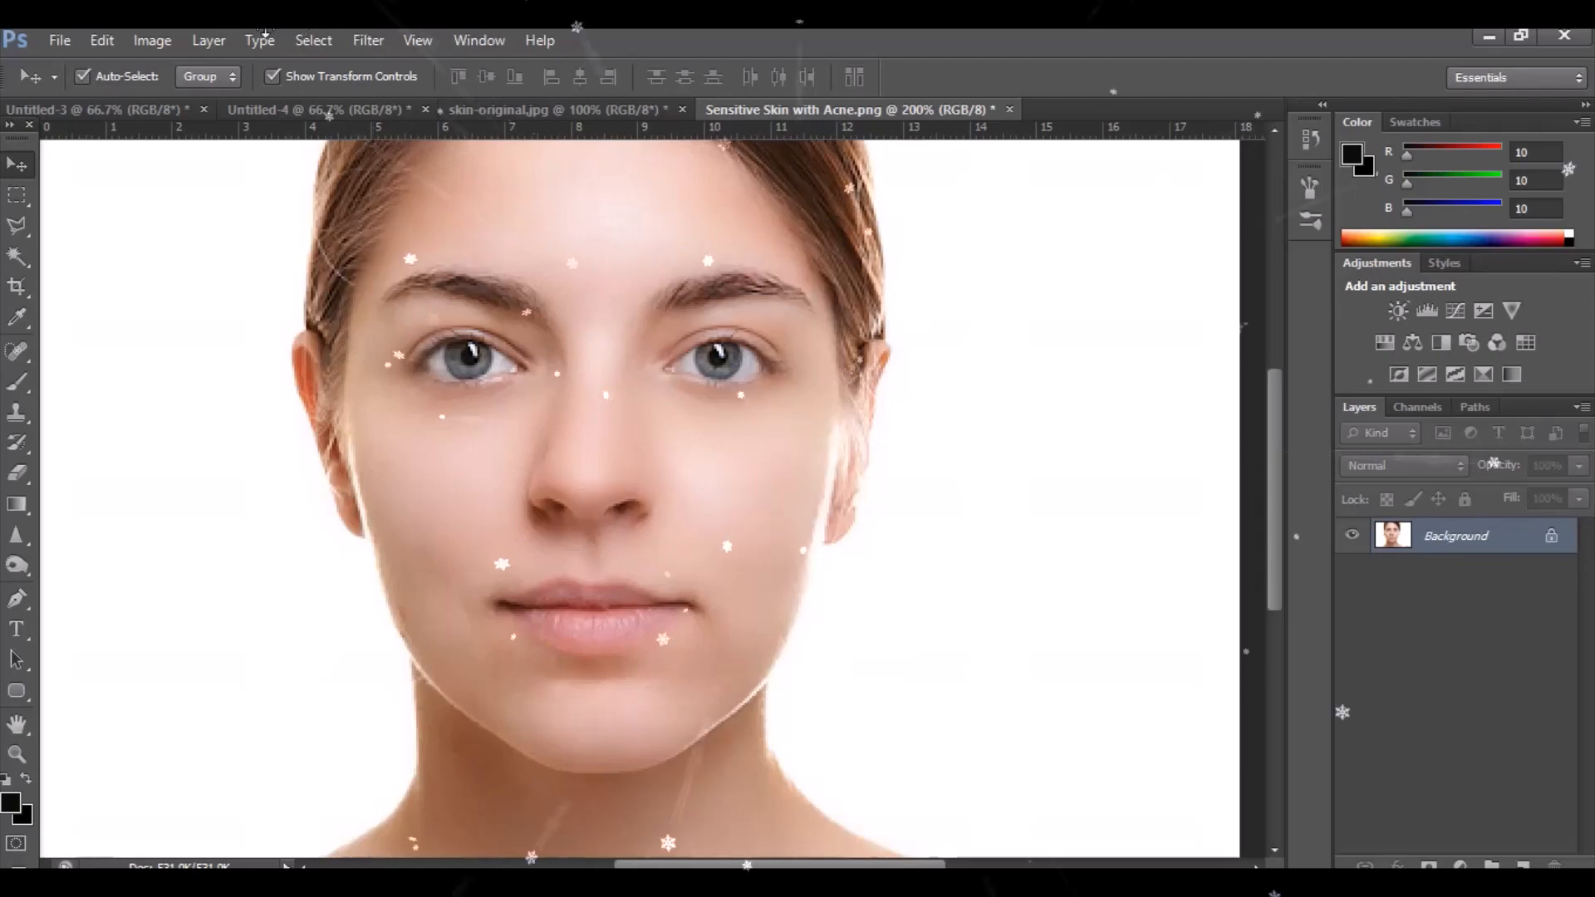
Create a new 225 x 225 pixel RGB document at 72 pixels/inch with a white background
{"action": "left_click", "coordinate": [57, 41]}
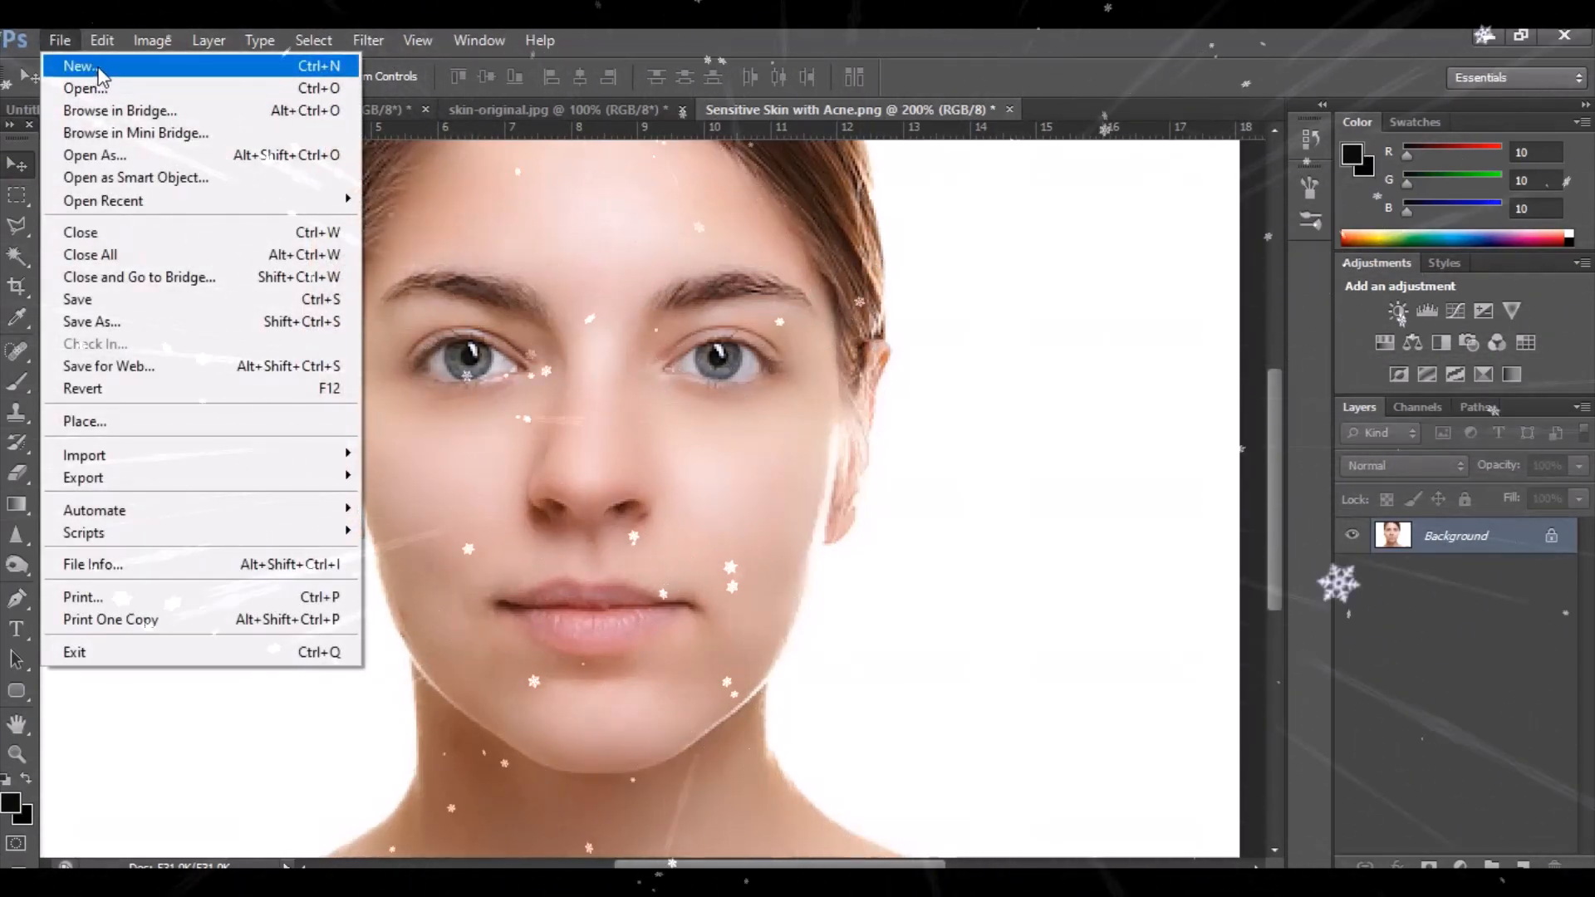
{"action": "left_click", "coordinate": [99, 73]}
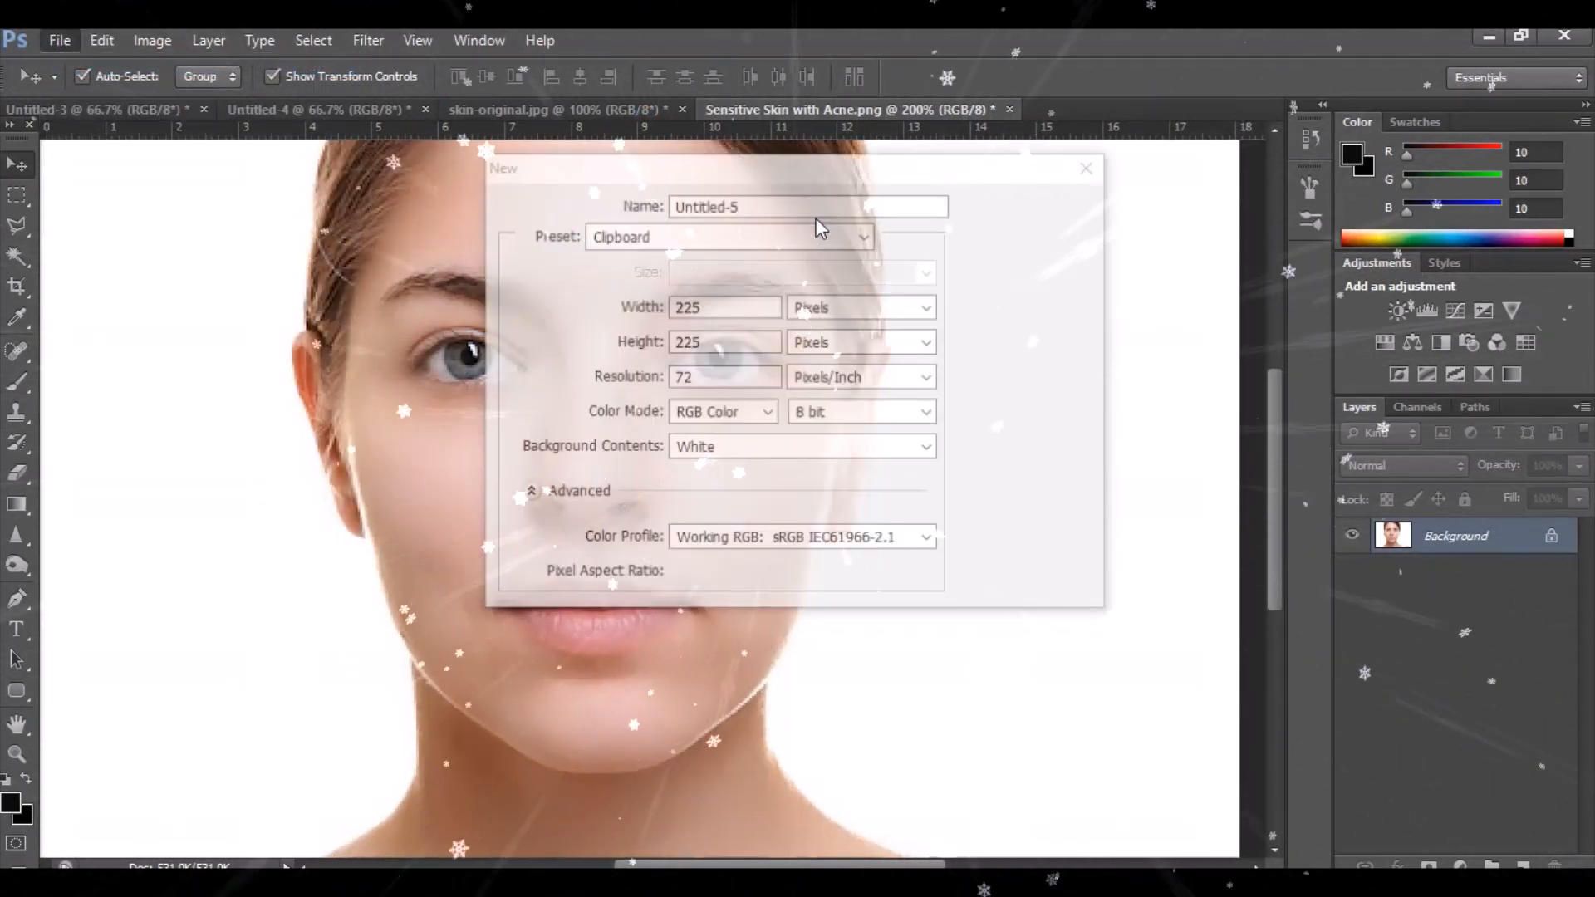
{"action": "left_click", "coordinate": [989, 207]}
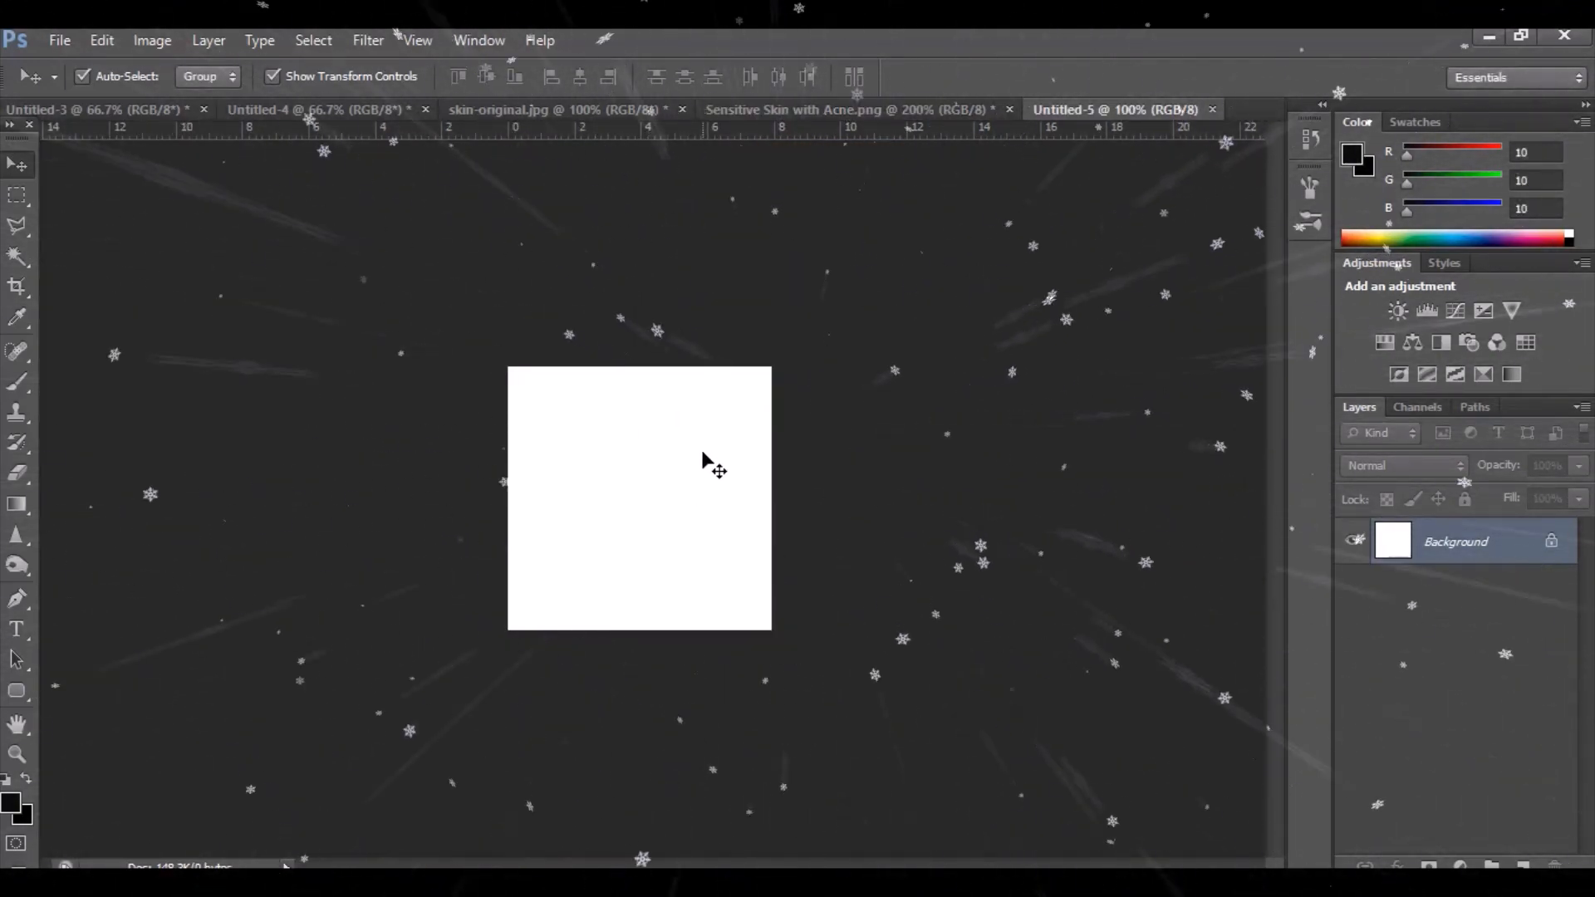
Start a line of text with the Type tool near the middle of the blank white canvas
{"action": "key", "text": "ctrl+plus"}
{"action": "key", "text": "ctrl+plus"}
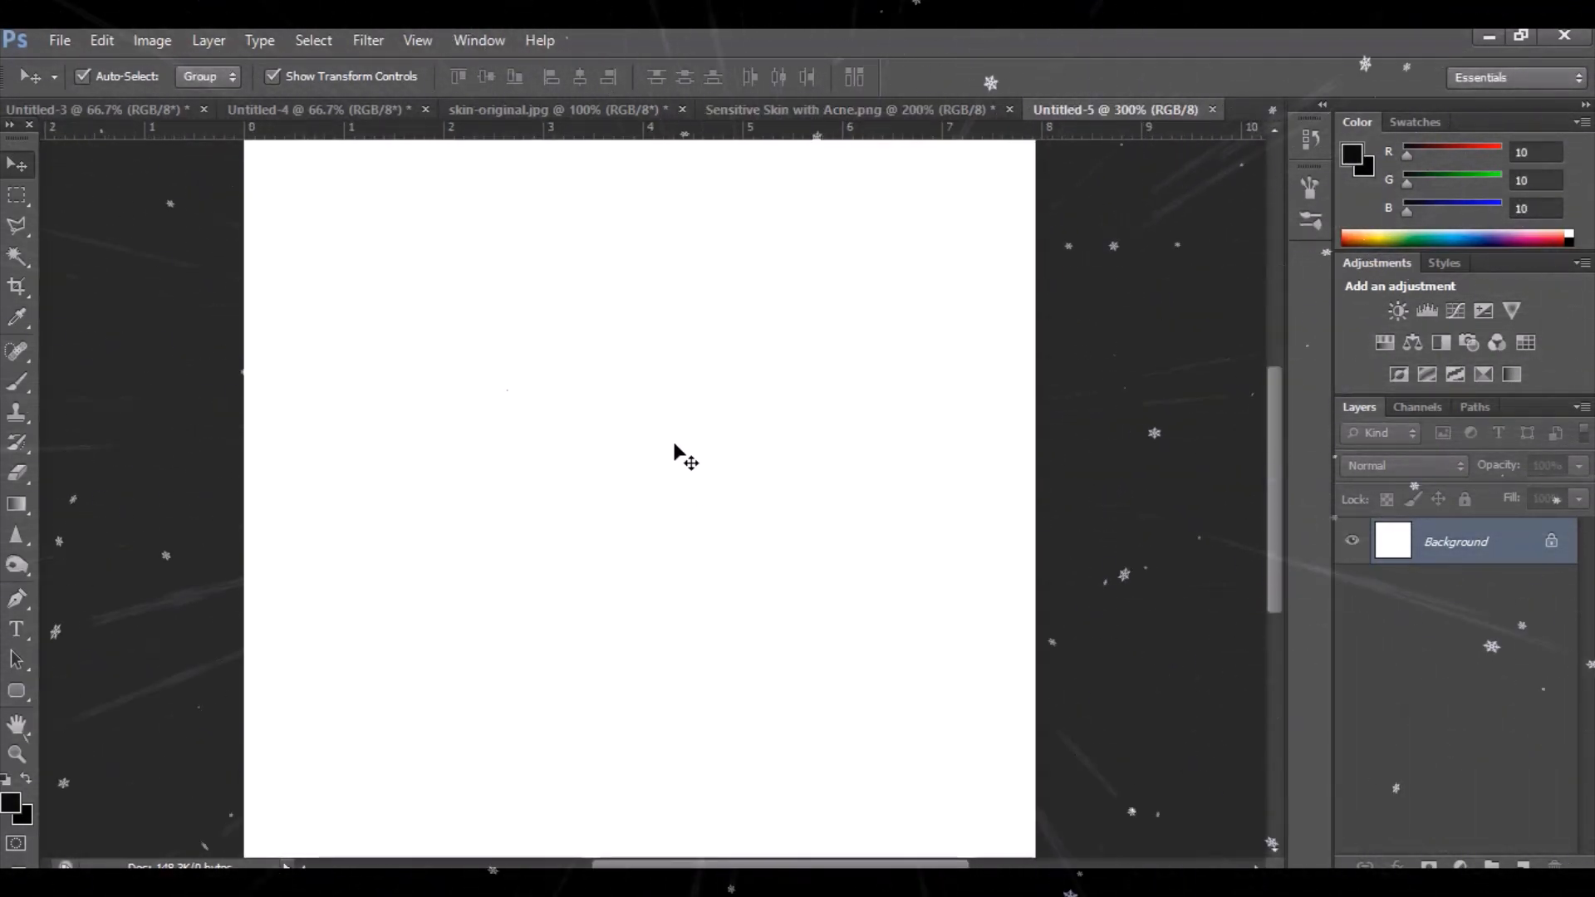
{"action": "left_click", "coordinate": [17, 630]}
{"action": "left_click", "coordinate": [590, 458]}
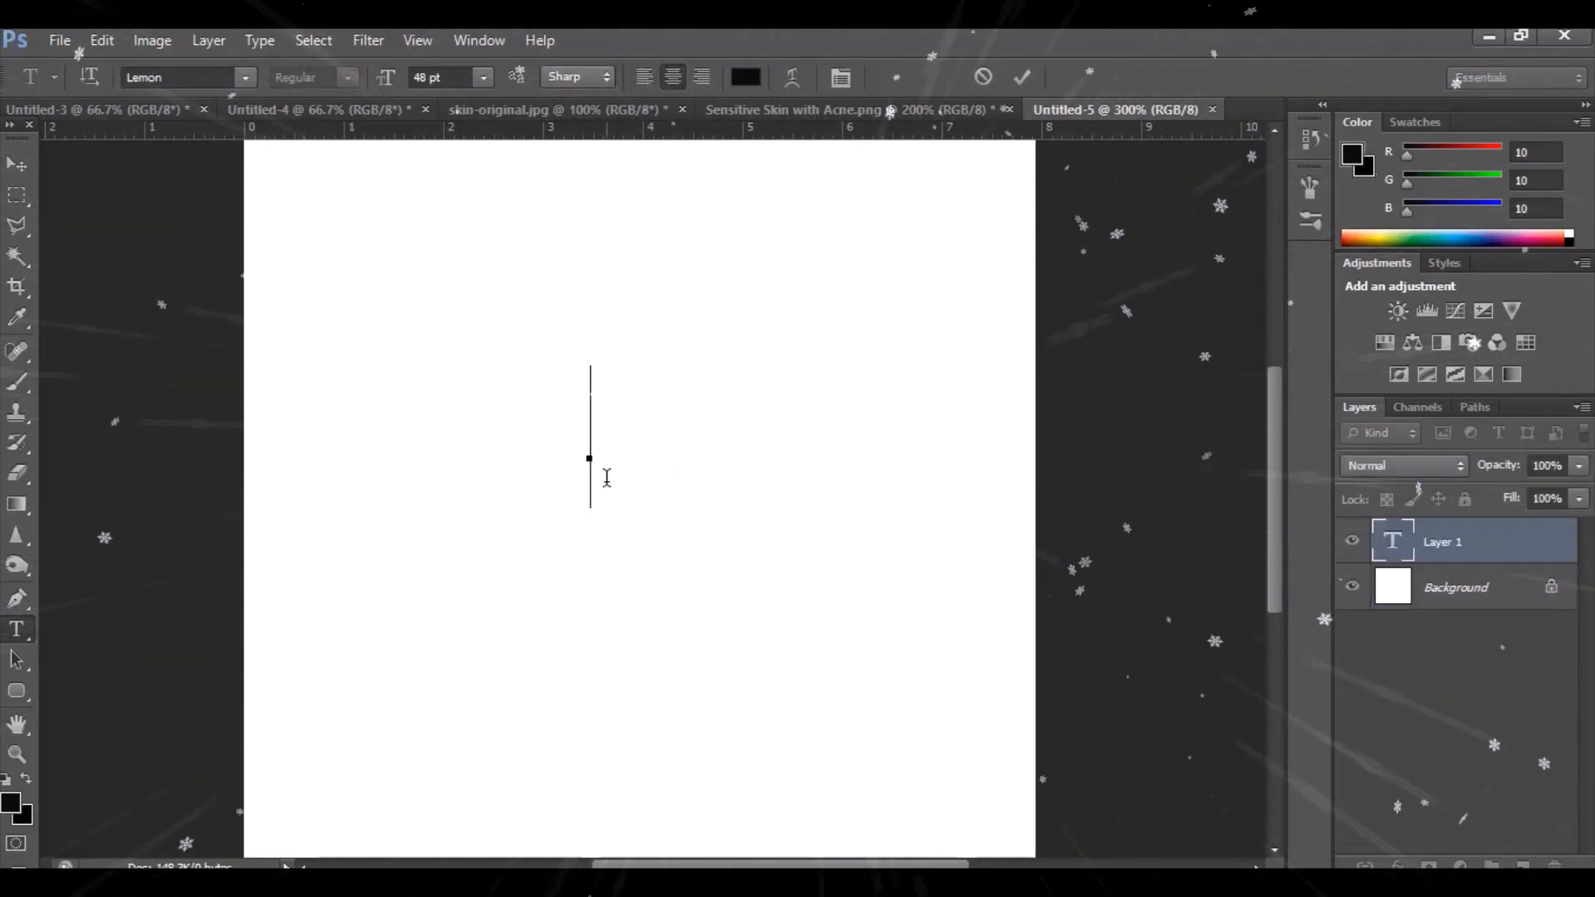